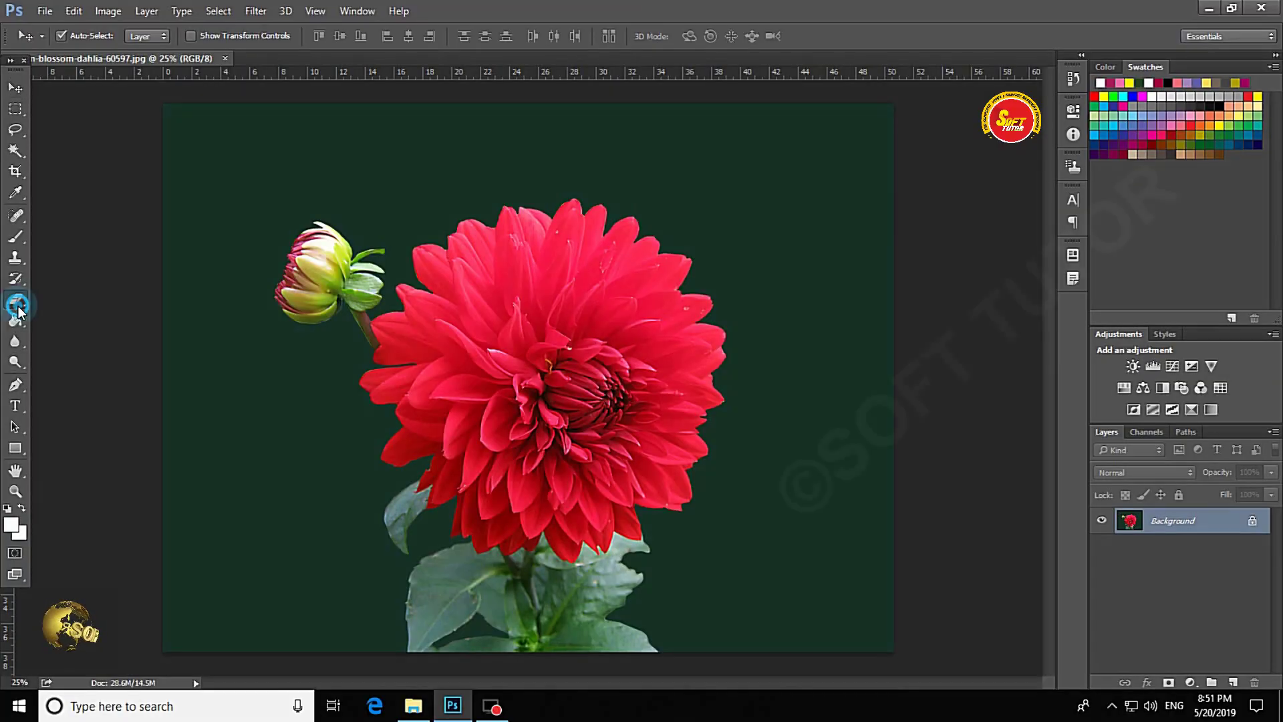
Step: Switch to the Eraser Tool in the toolbox
left_click(16, 300)
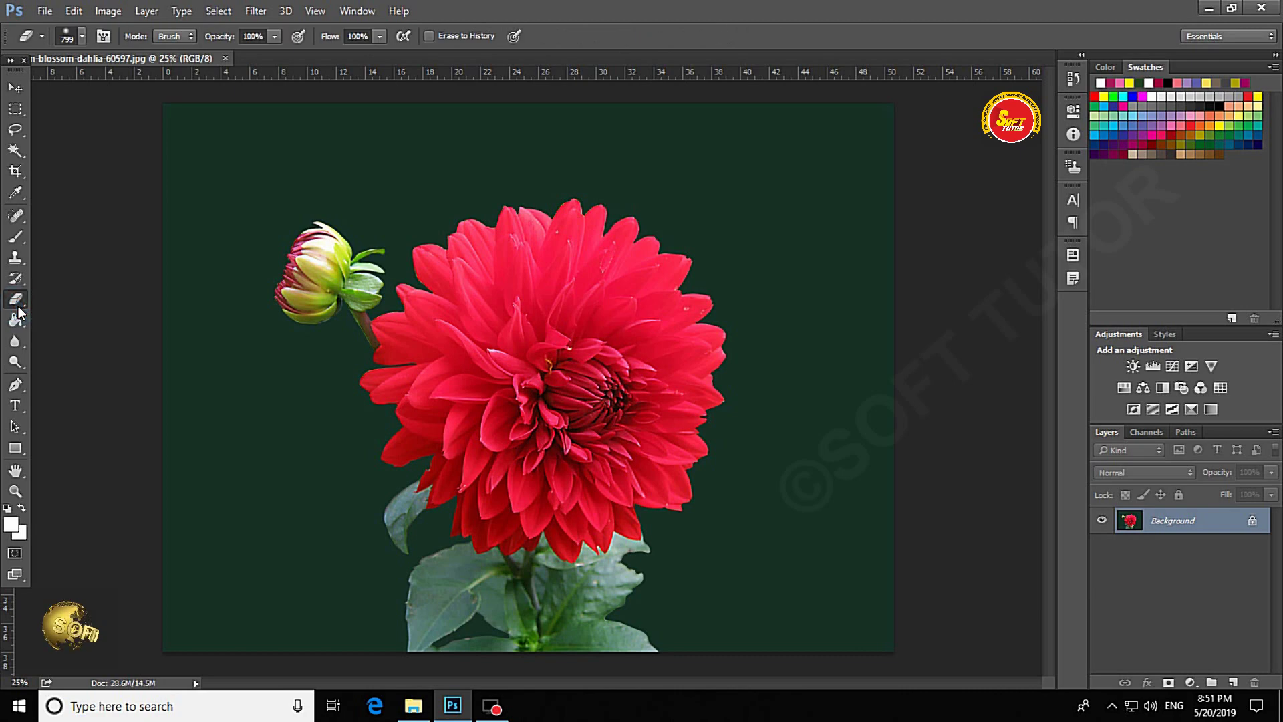
Step: Choose the standard Eraser Tool from the eraser flyout after a test dab
left_click(370, 267)
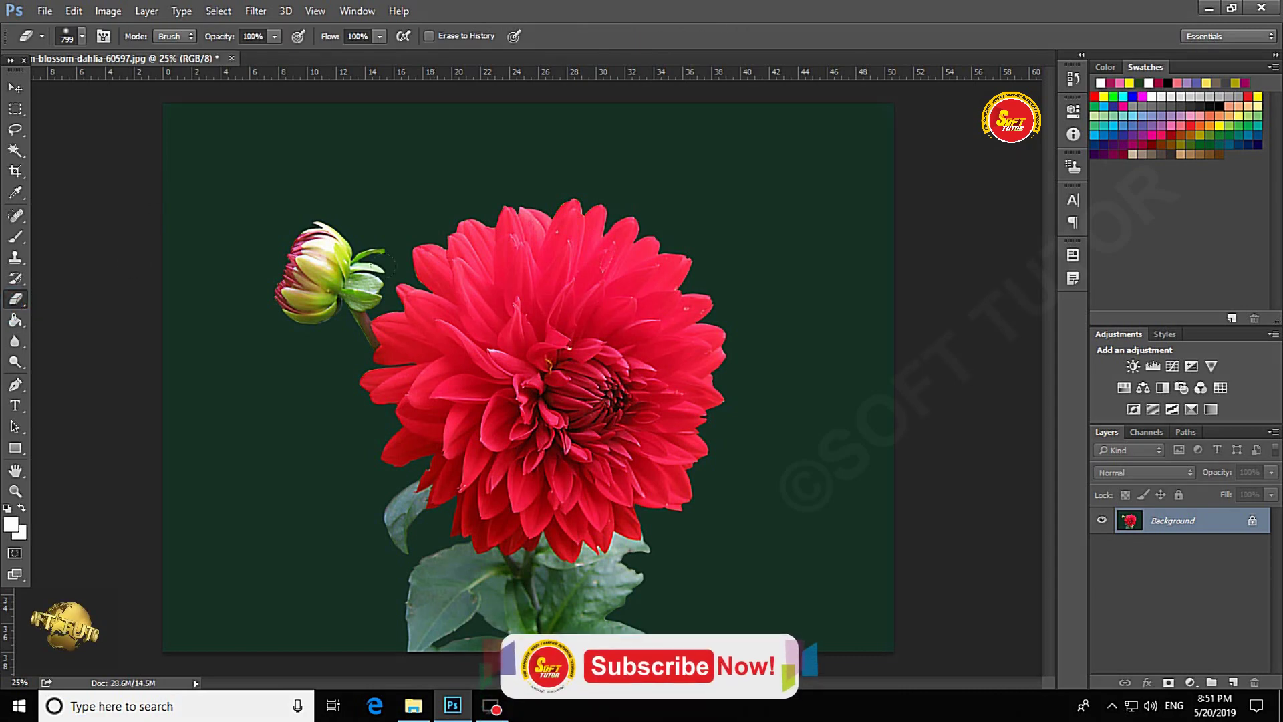
key("v")
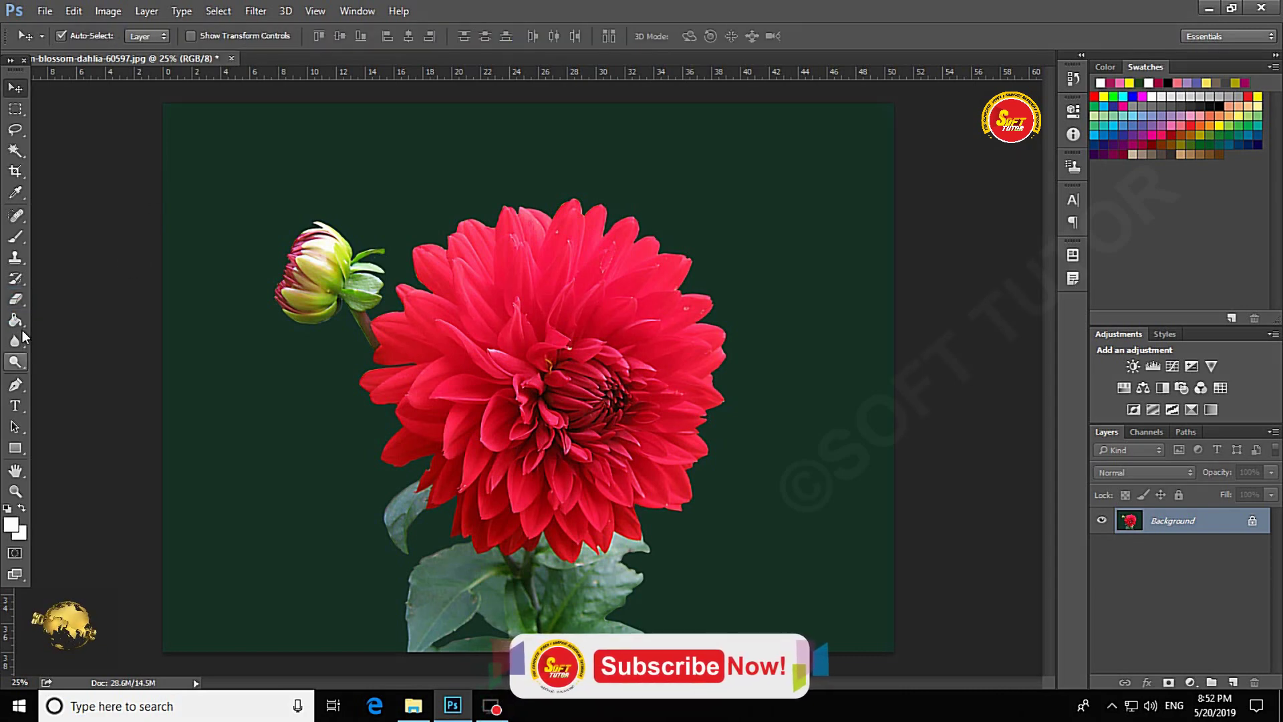
left_click(16, 300)
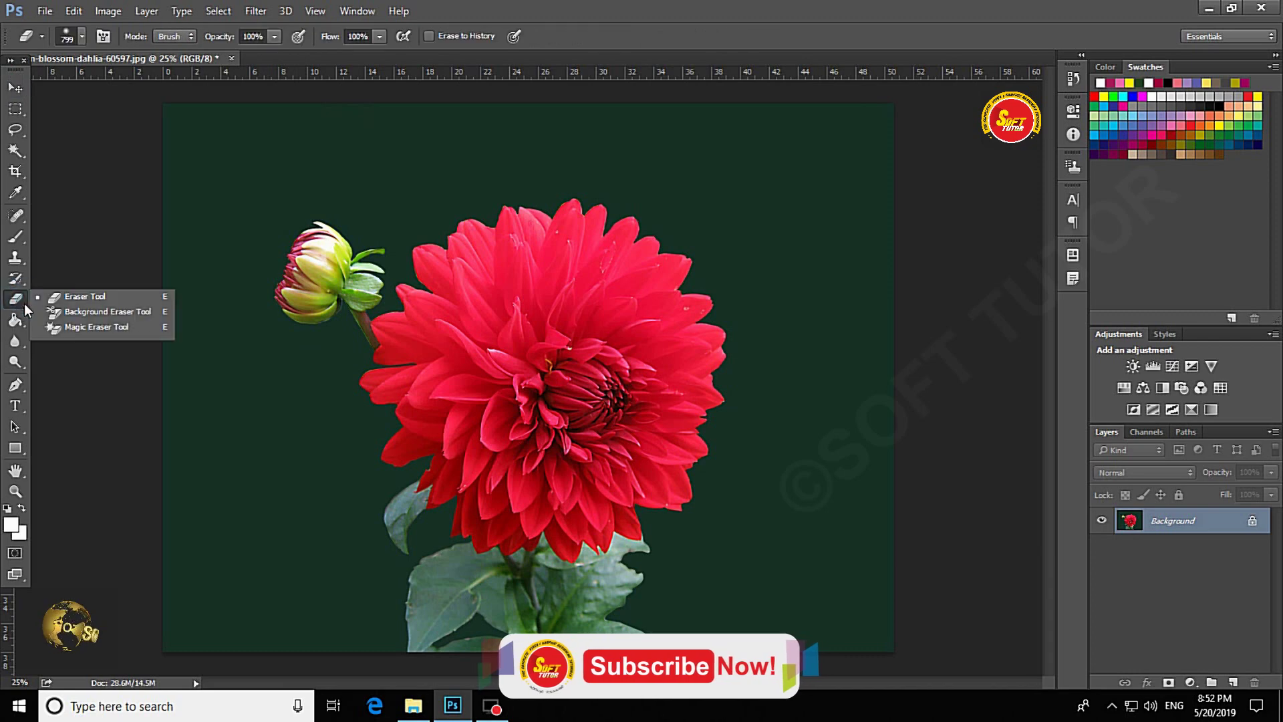
left_click(94, 299)
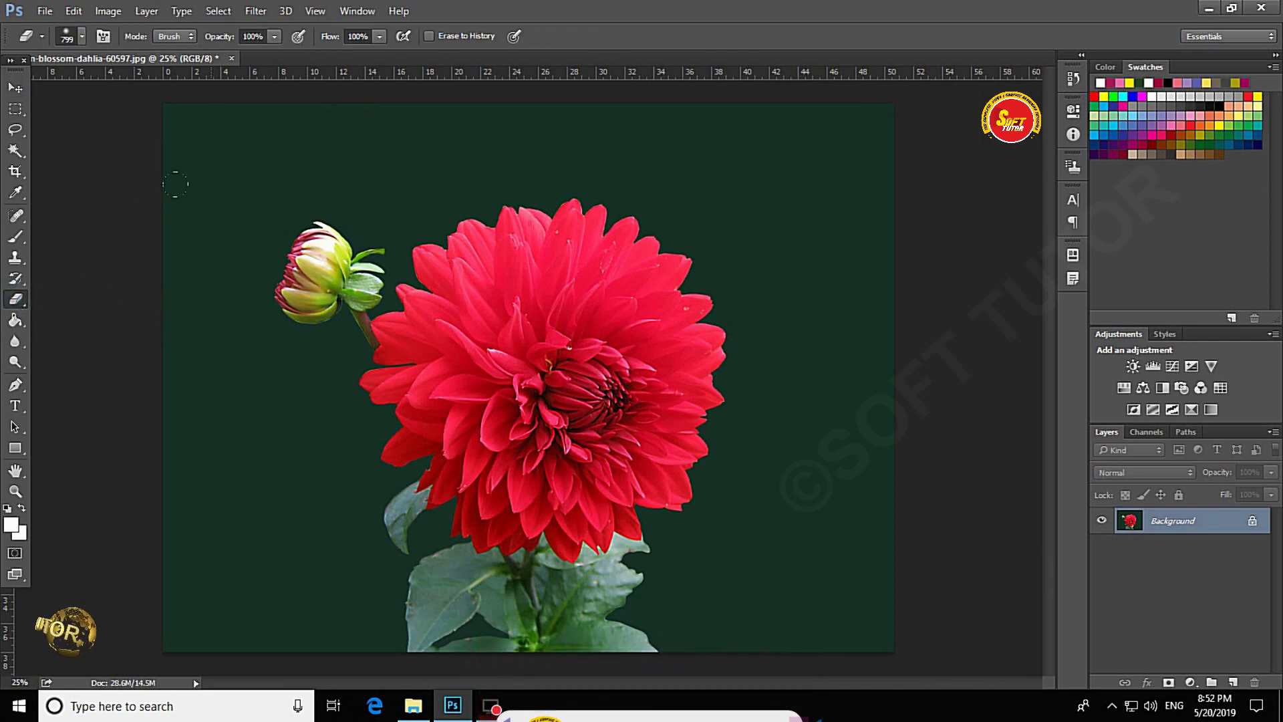
Step: Set the eraser brush to 61 px with the soft round preset
left_click(74, 36)
left_click_drag(183, 87, 120, 87)
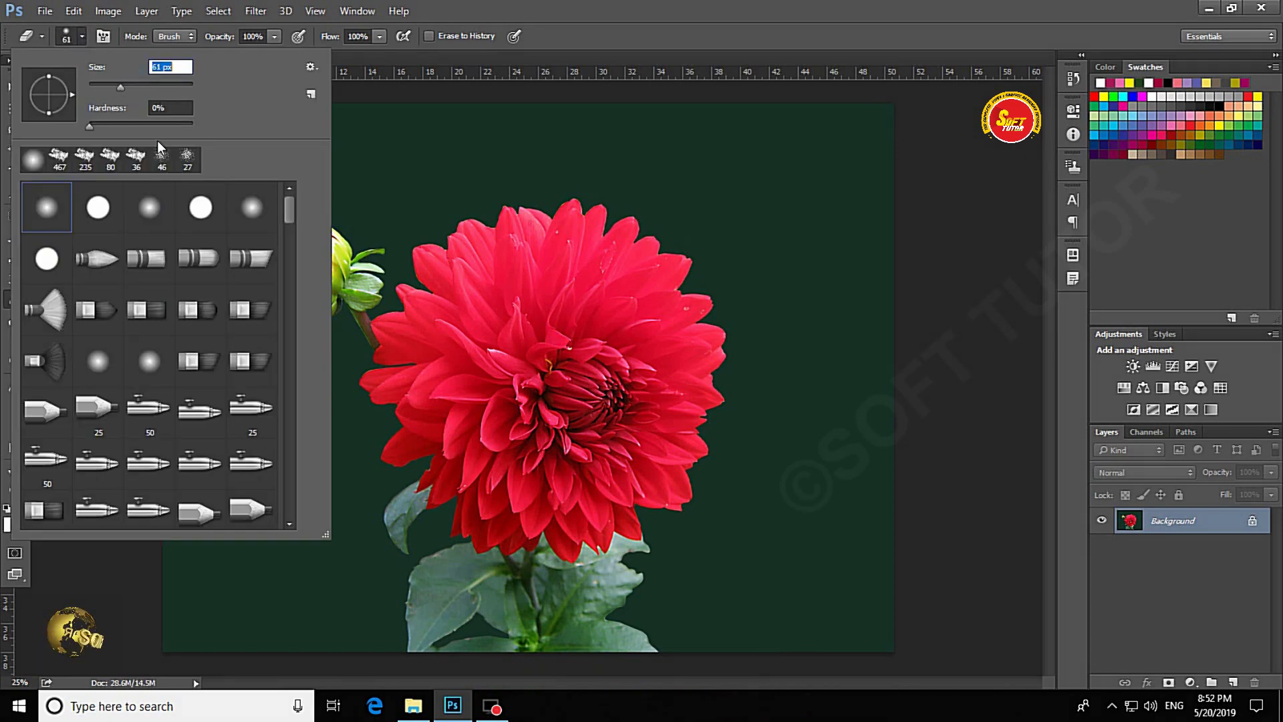
mouse_move(289, 212)
left_mouse_down()
mouse_move(288, 415)
mouse_move(303, 203)
left_mouse_up()
left_click(56, 201)
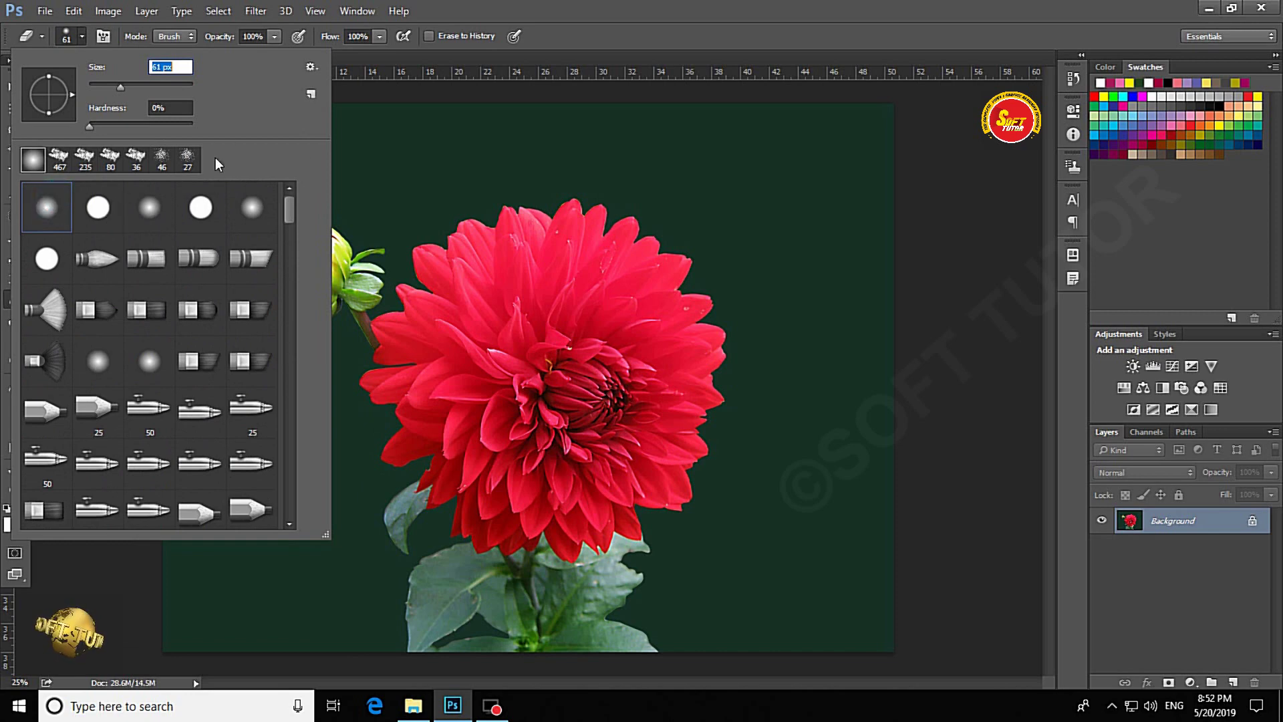
left_click(398, 159)
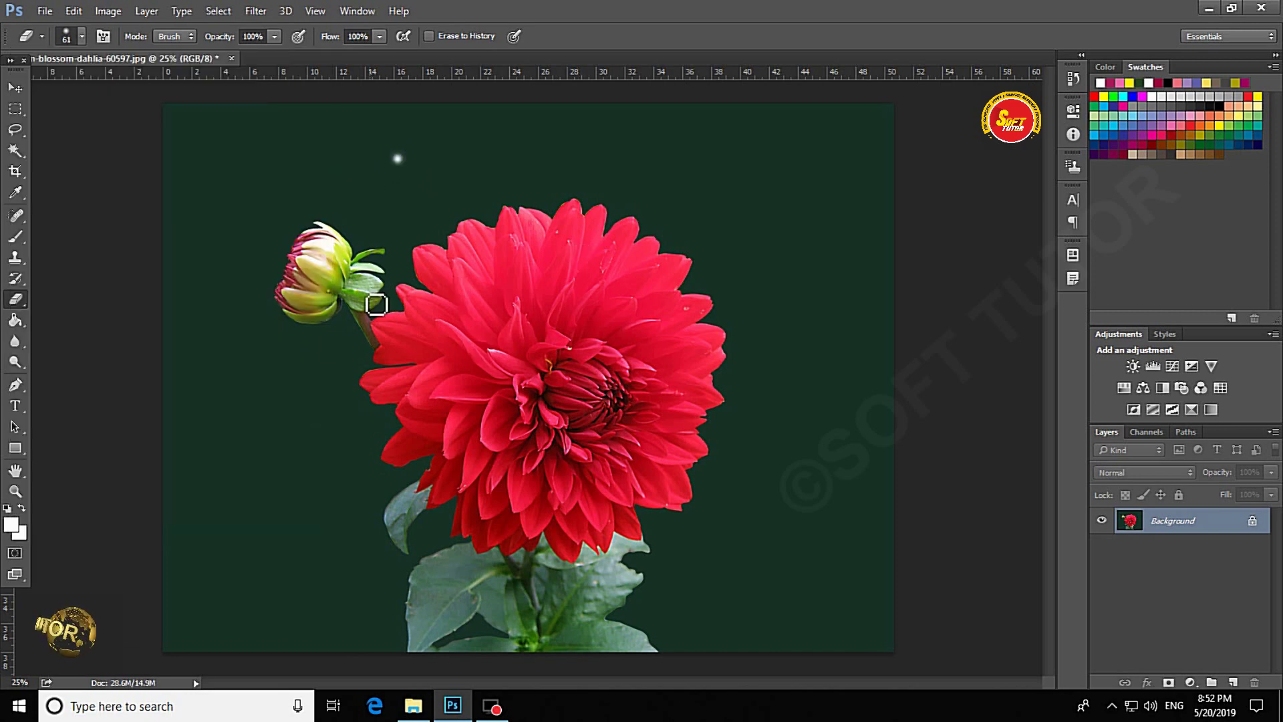
Step: Enlarge the eraser to 176 px and erase strokes across the upper-left background
right_click(260, 199)
left_click(378, 230)
left_click_drag(401, 234, 413, 231)
left_click(242, 159)
mouse_move(241, 151)
left_mouse_down()
mouse_move(213, 123)
mouse_move(169, 244)
left_mouse_up()
left_click_drag(191, 324, 257, 364)
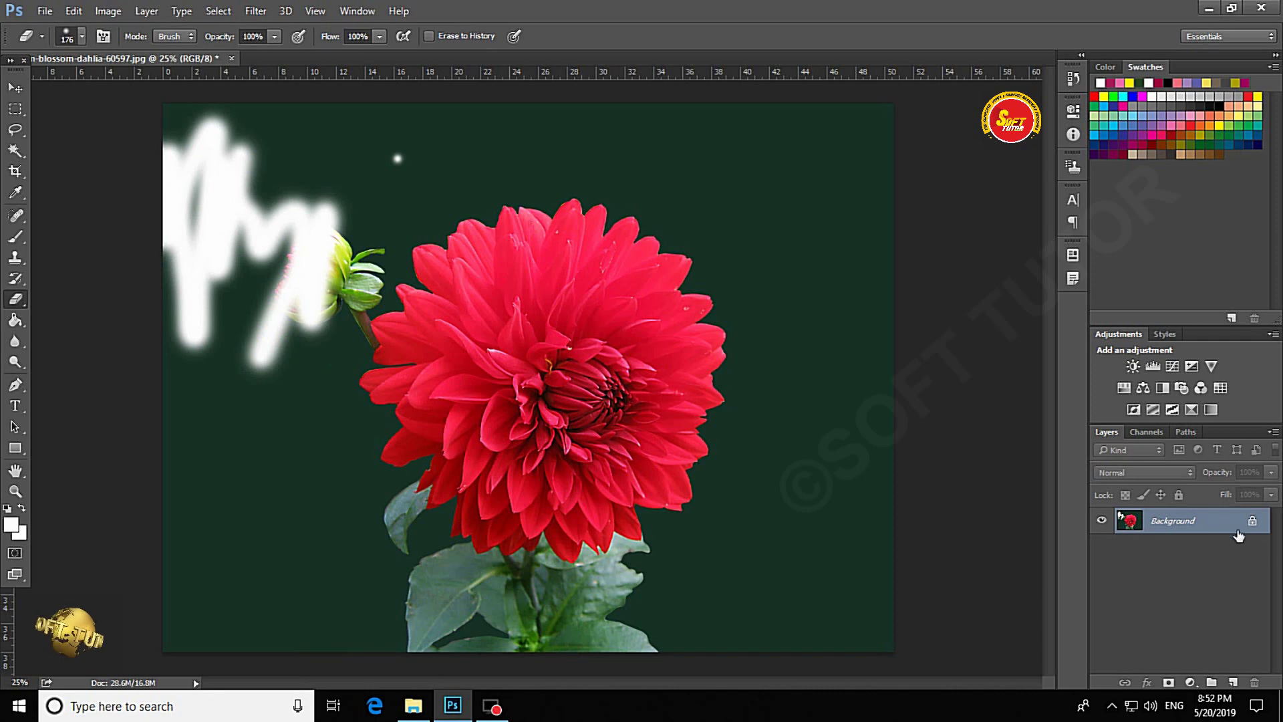
Step: Undo the white strokes, unlock the Background as Layer 0, and erase the upper-left corner
key("F12")
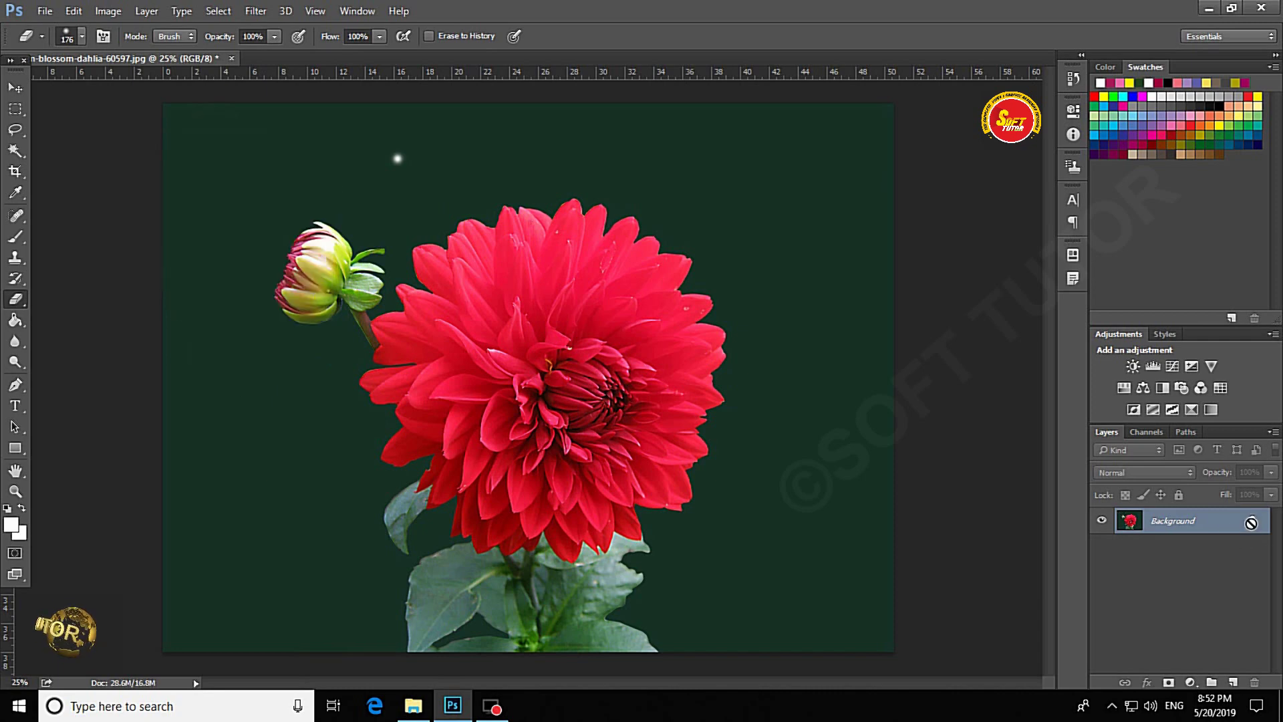
left_click(1252, 523)
mouse_move(217, 177)
left_mouse_down()
mouse_move(203, 289)
mouse_move(228, 395)
left_mouse_up()
right_click(244, 200)
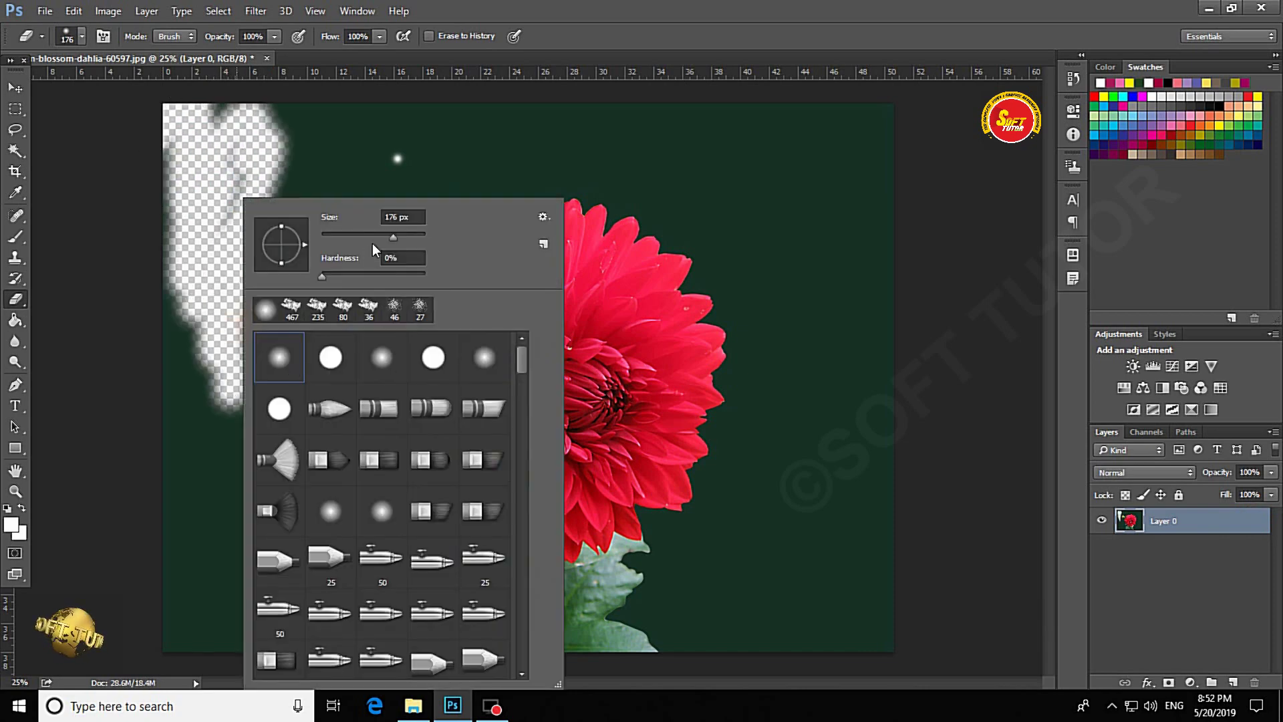
Step: Try a much larger eraser, erasing the left background and fading the flower
key("Return")
mouse_move(214, 530)
left_mouse_down()
mouse_move(143, 645)
mouse_move(220, 120)
mouse_move(160, 284)
left_mouse_up()
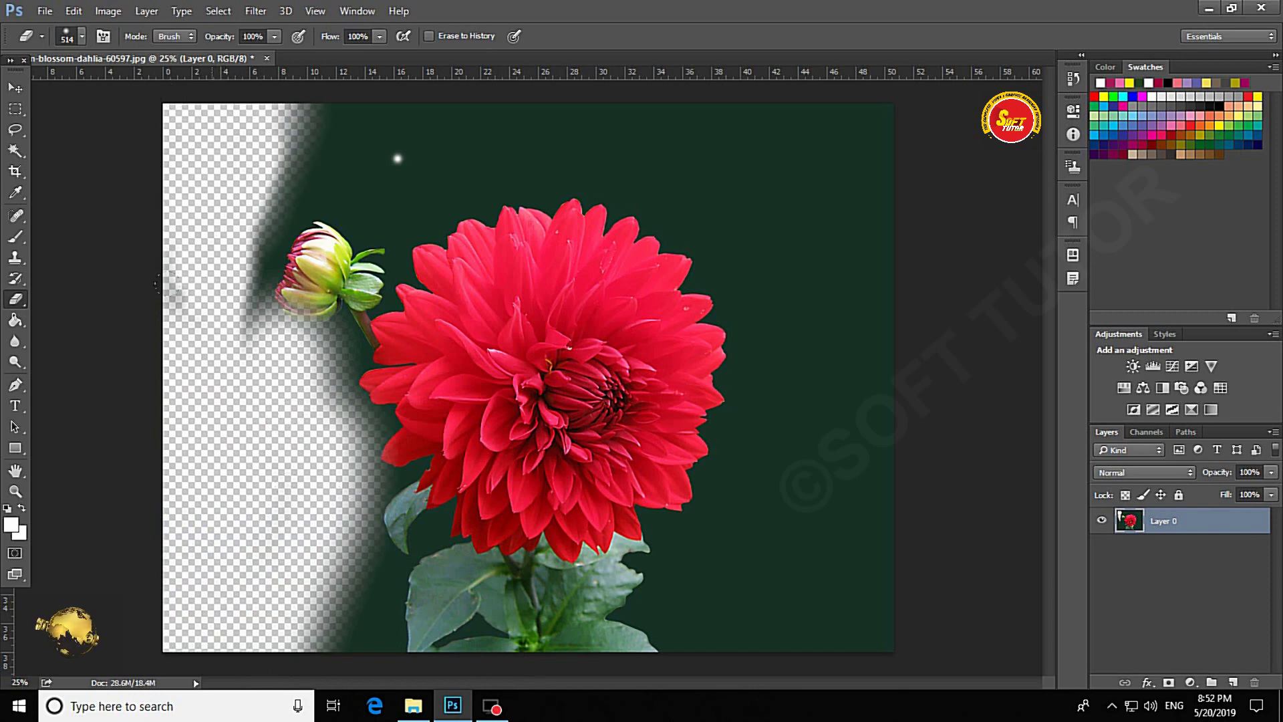
right_click(254, 315)
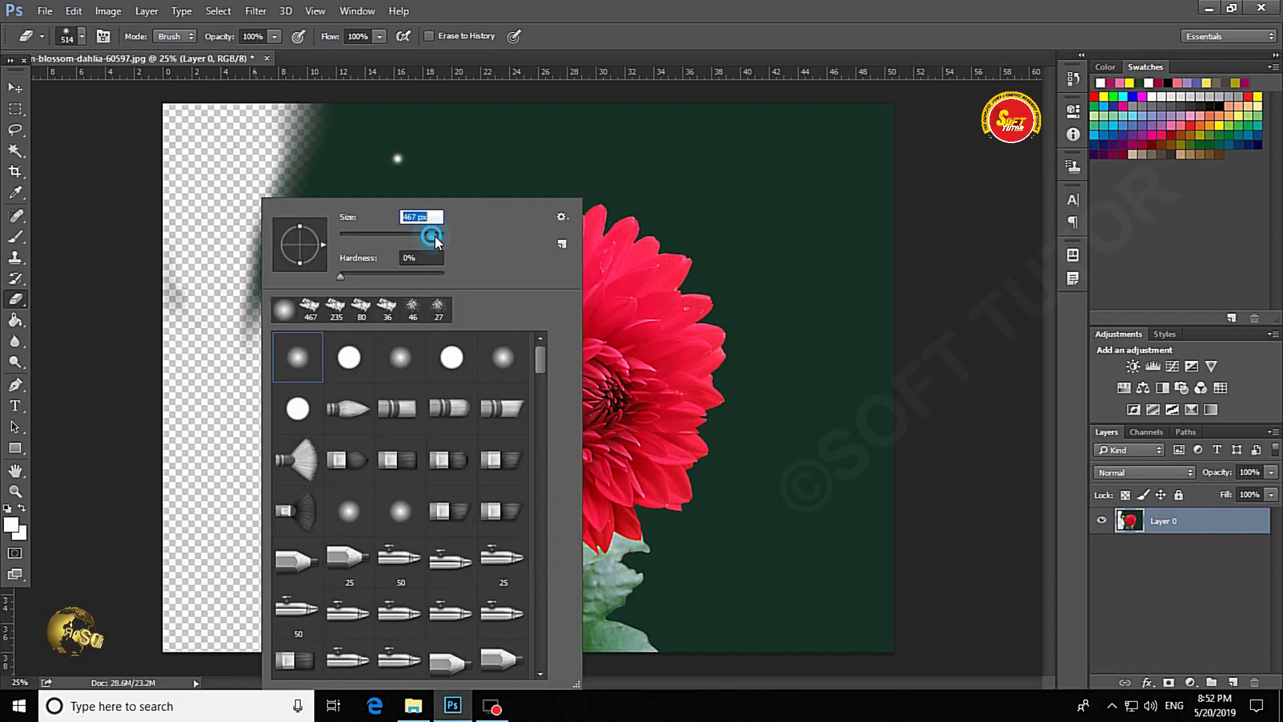
left_click_drag(431, 235, 468, 235)
key("Return")
left_click_drag(869, 133, 869, 601)
left_click(713, 584)
left_click(377, 586)
left_click(535, 595)
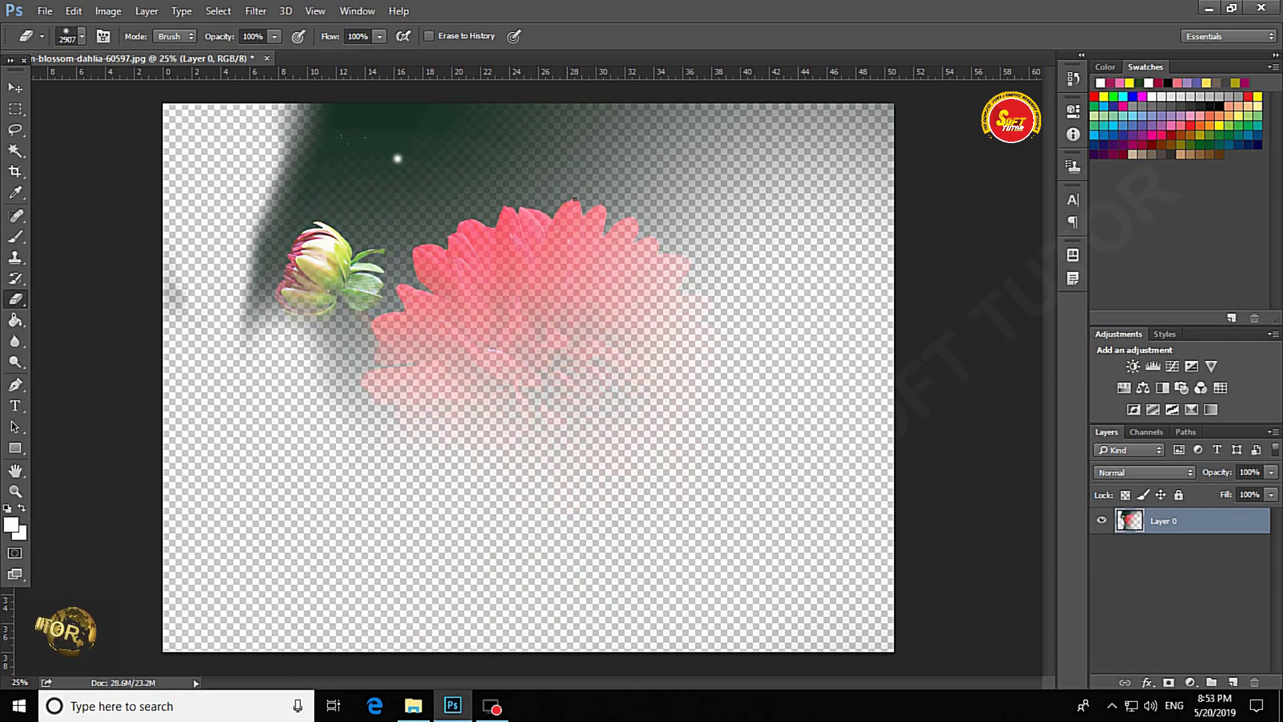
Step: Set the eraser to 185 px and erase a soft patch at the upper-left green area
right_click(708, 322)
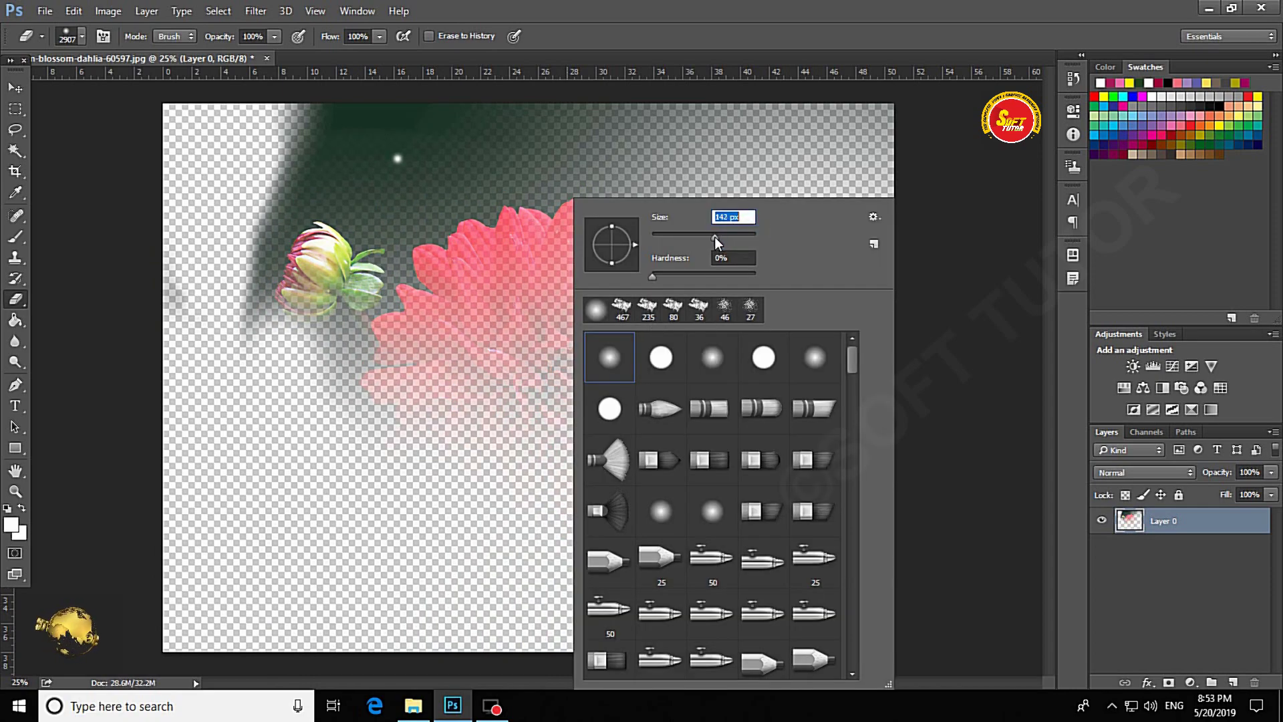
left_click(291, 519)
right_click(411, 331)
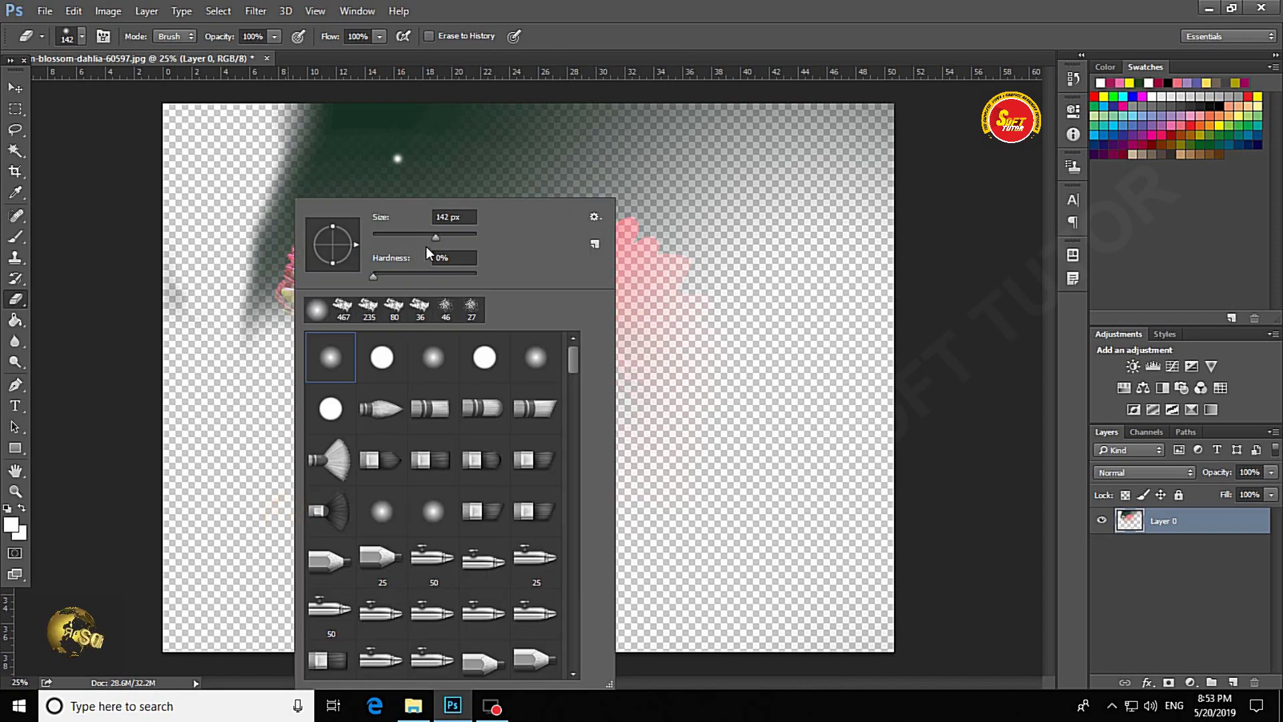
left_click_drag(441, 238, 447, 239)
left_click(207, 284)
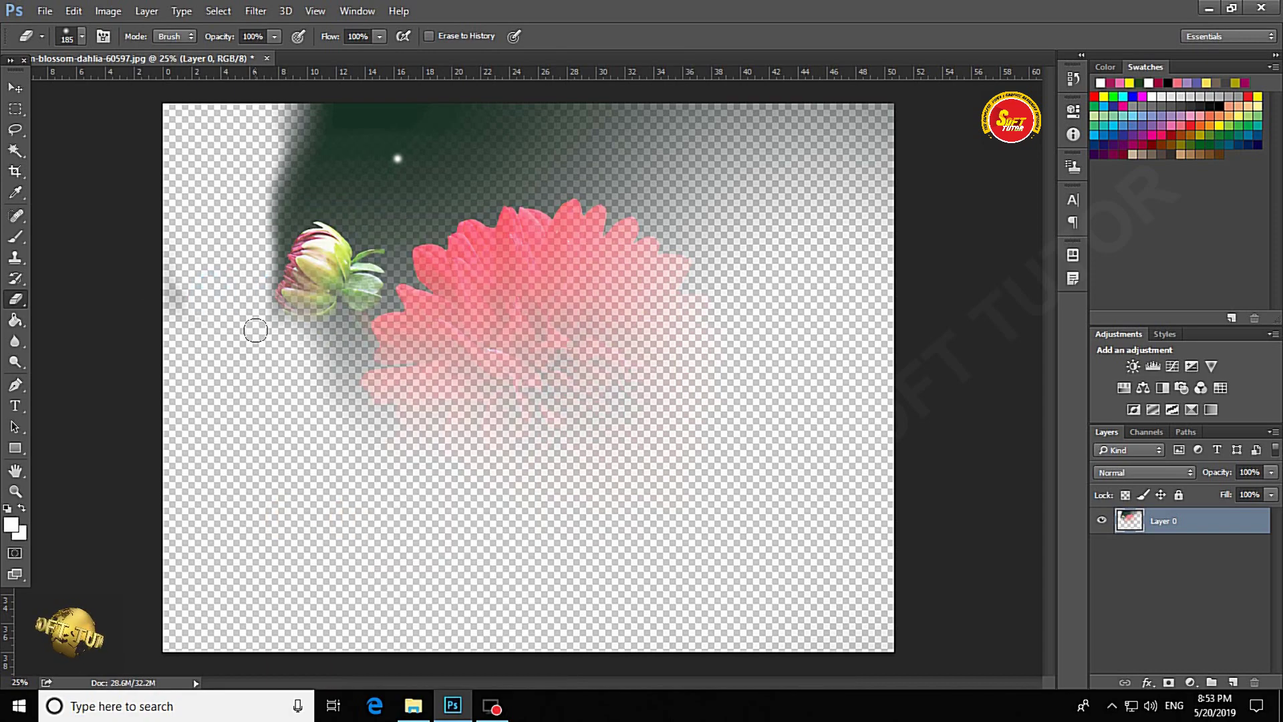
left_click_drag(294, 127, 246, 181)
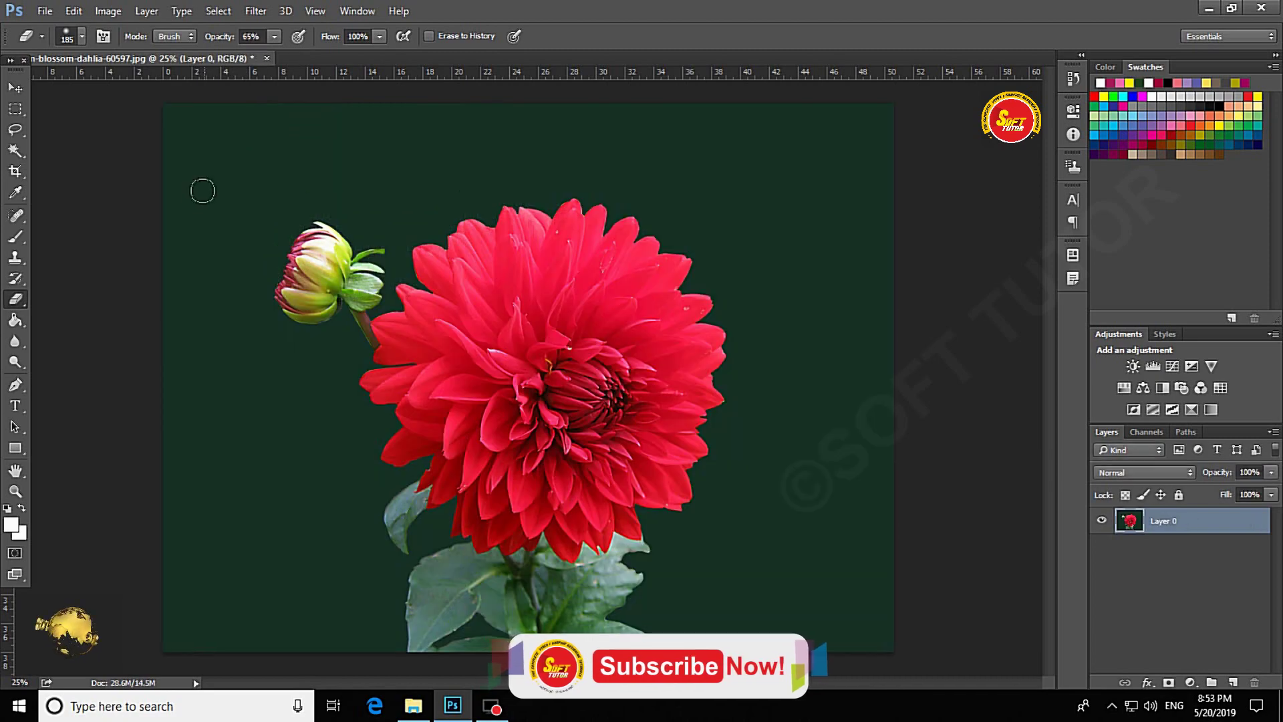
right_click(213, 194)
key("Escape")
left_click_drag(275, 131, 294, 123)
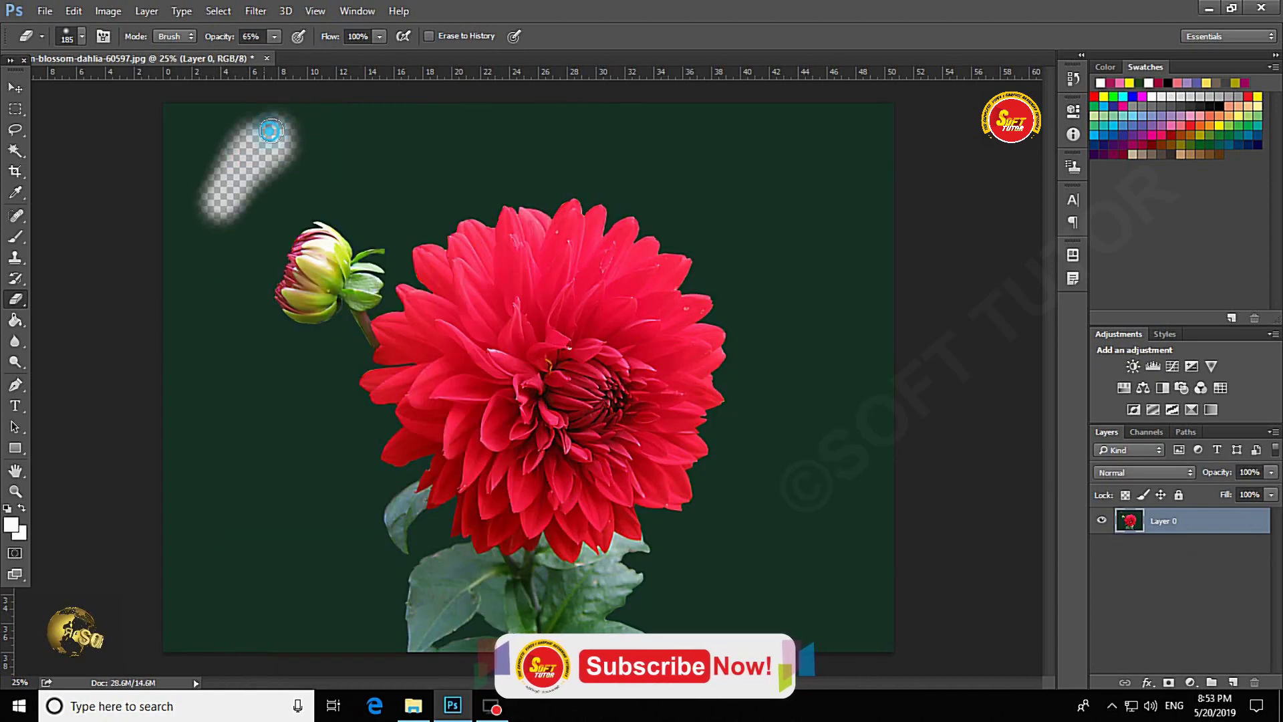
Step: Lower eraser opacity to 15%, erase a faint top patch, and check the flow setting
left_click(274, 37)
left_click_drag(275, 54, 233, 54)
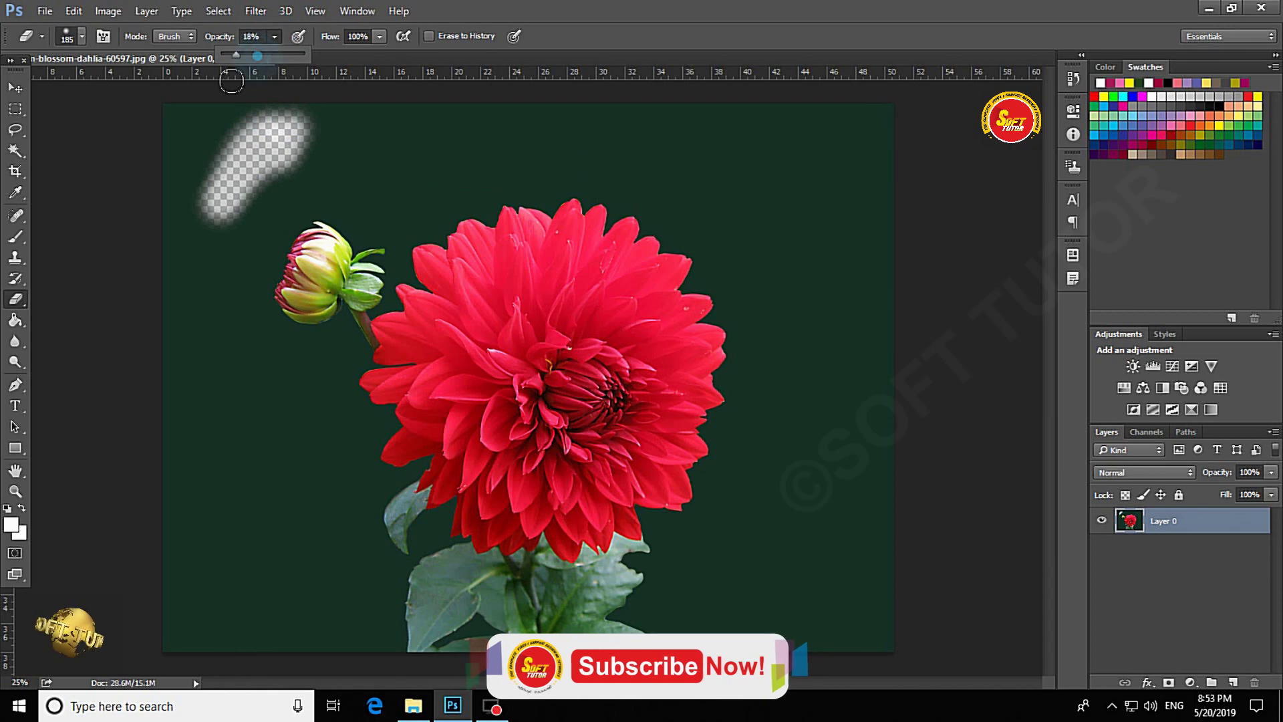
left_click_drag(362, 147, 376, 142)
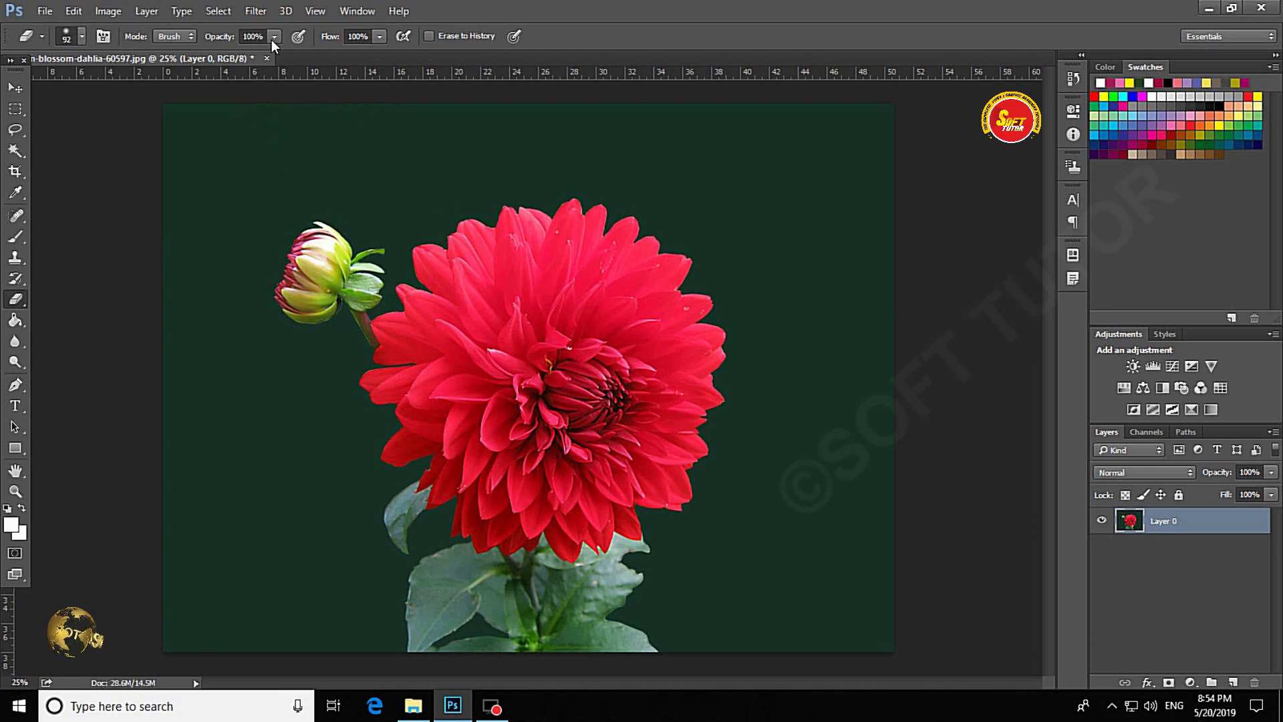
left_click(274, 36)
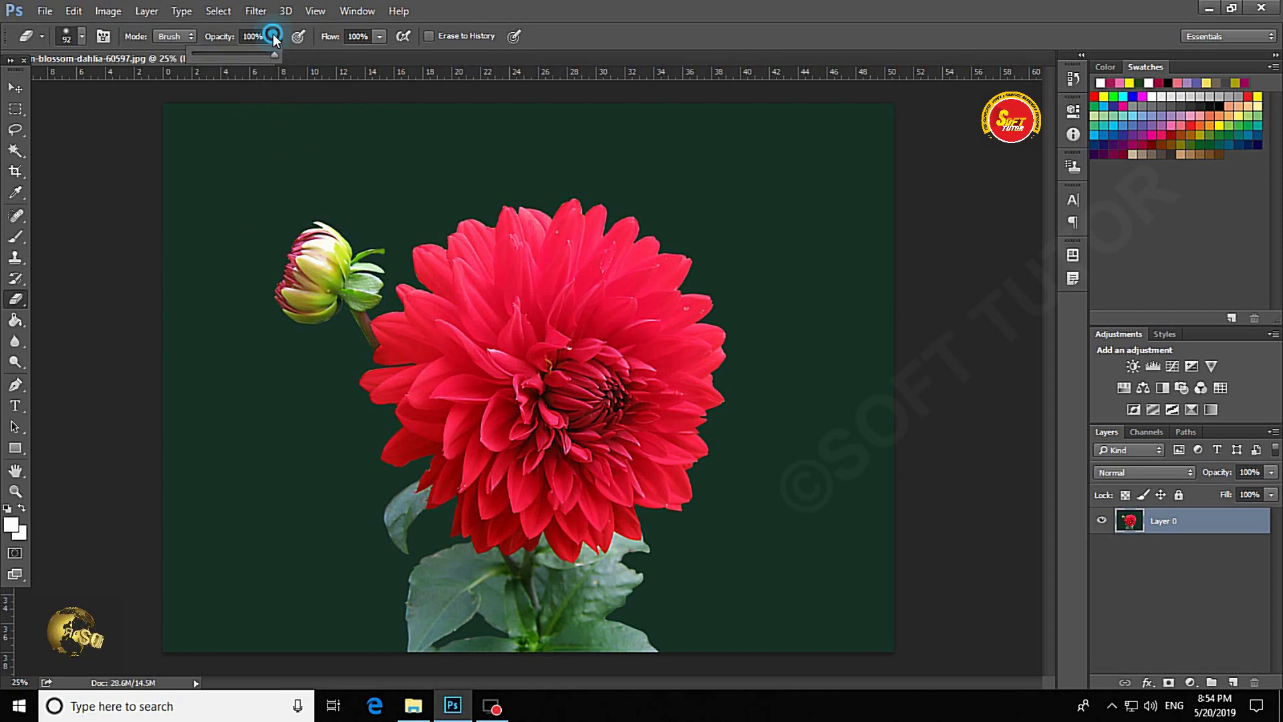
left_click(379, 36)
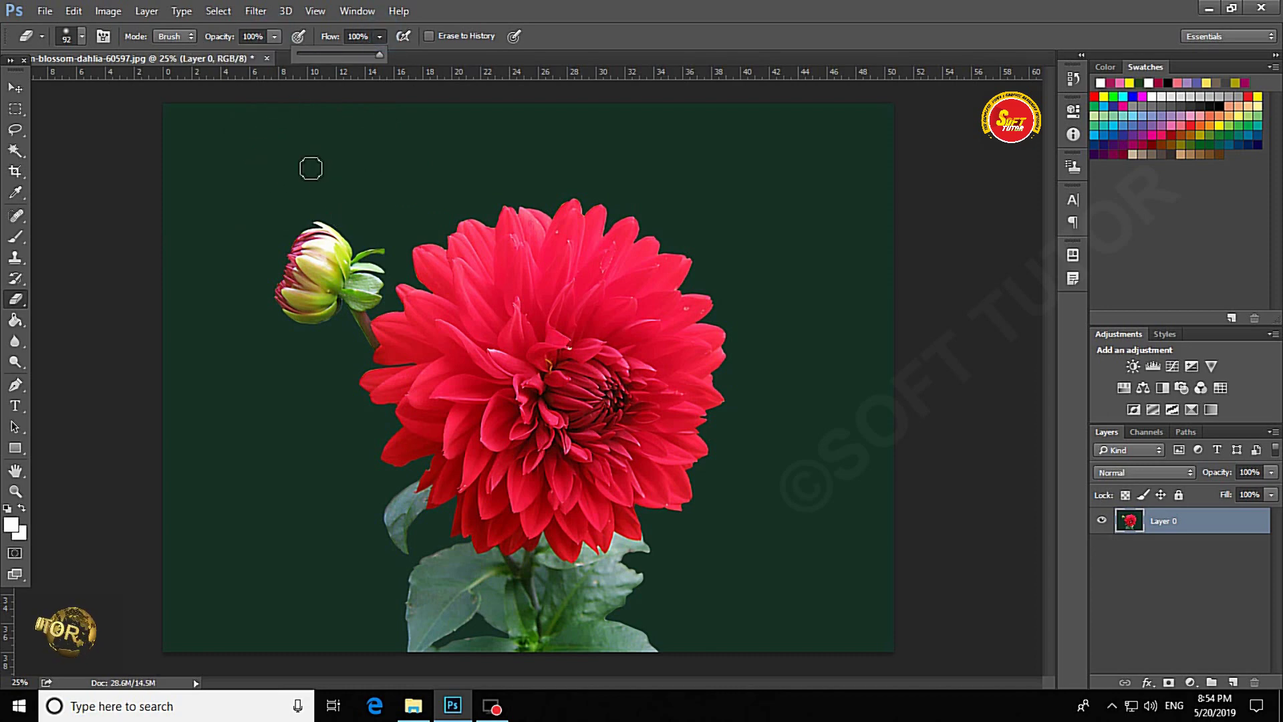
left_click(258, 175)
Step: Set a 167 px brush at 34% opacity, test a band across the top, then undo it
left_click(274, 36)
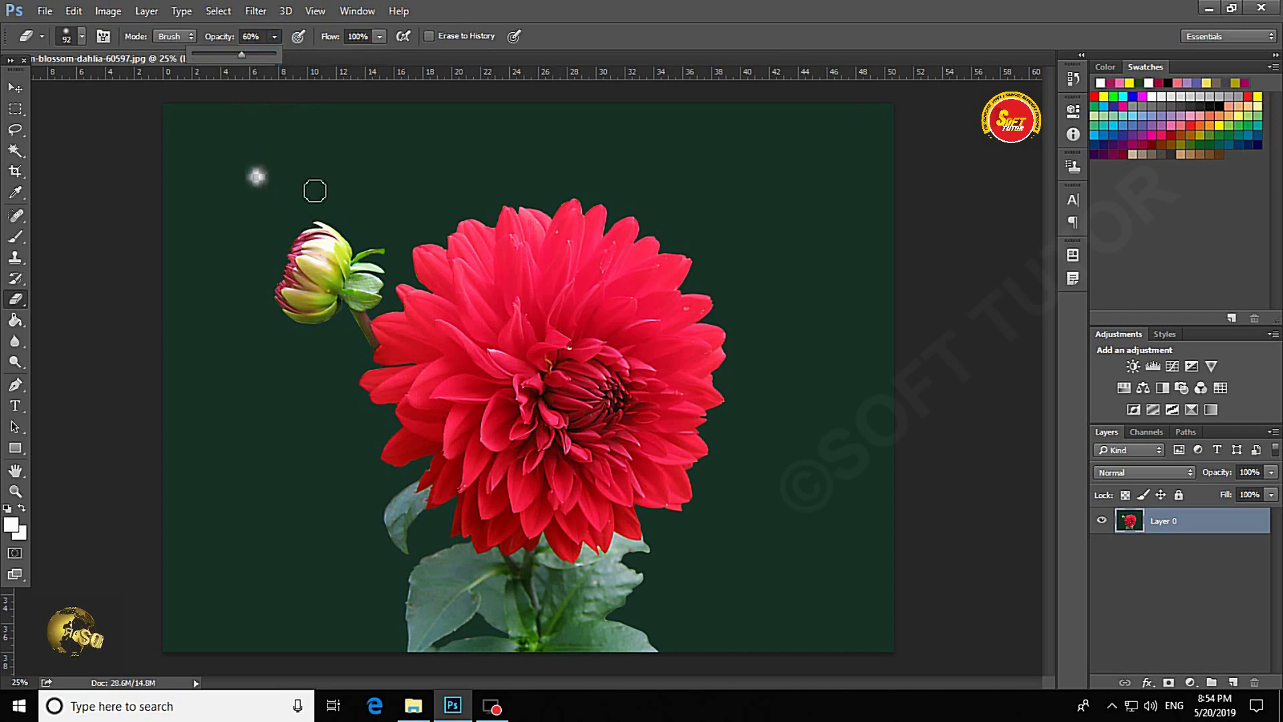
left_click(287, 158)
right_click(288, 158)
left_click_drag(411, 194, 440, 194)
left_click(275, 36)
left_click_drag(258, 59, 253, 59)
mouse_move(294, 159)
left_mouse_down()
mouse_move(526, 159)
mouse_move(291, 116)
left_mouse_up()
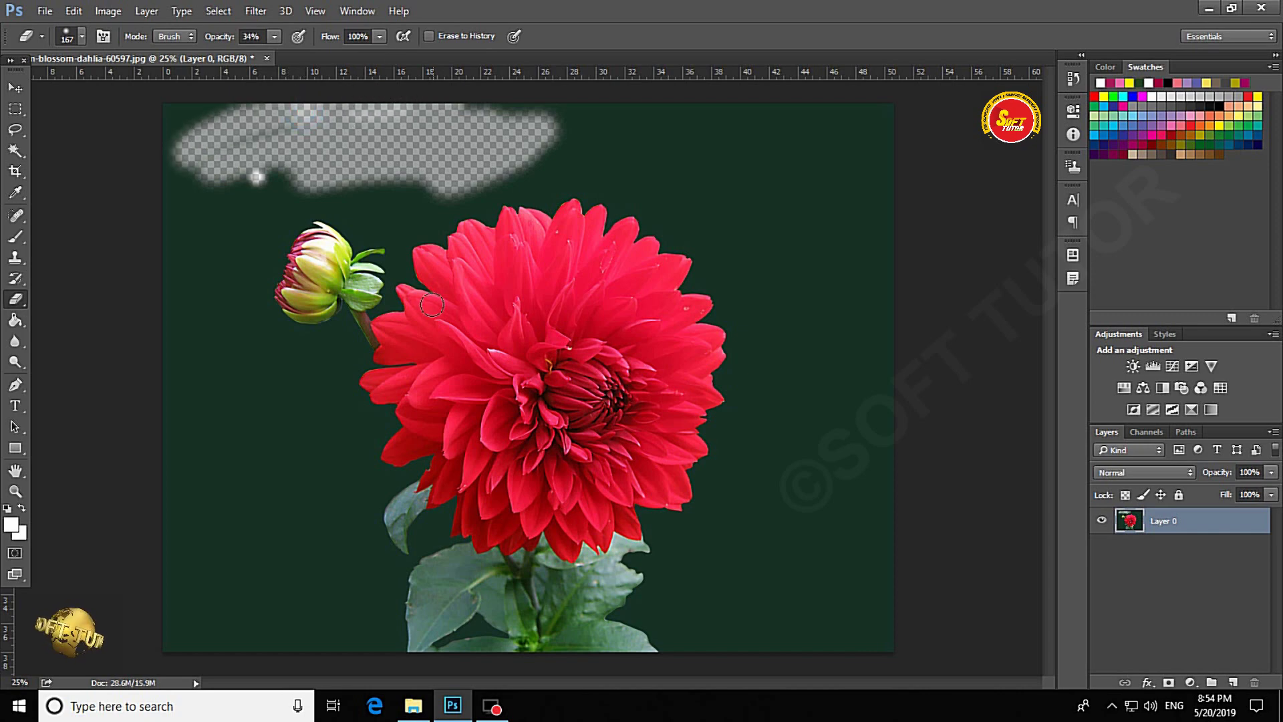
key("ctrl+z")
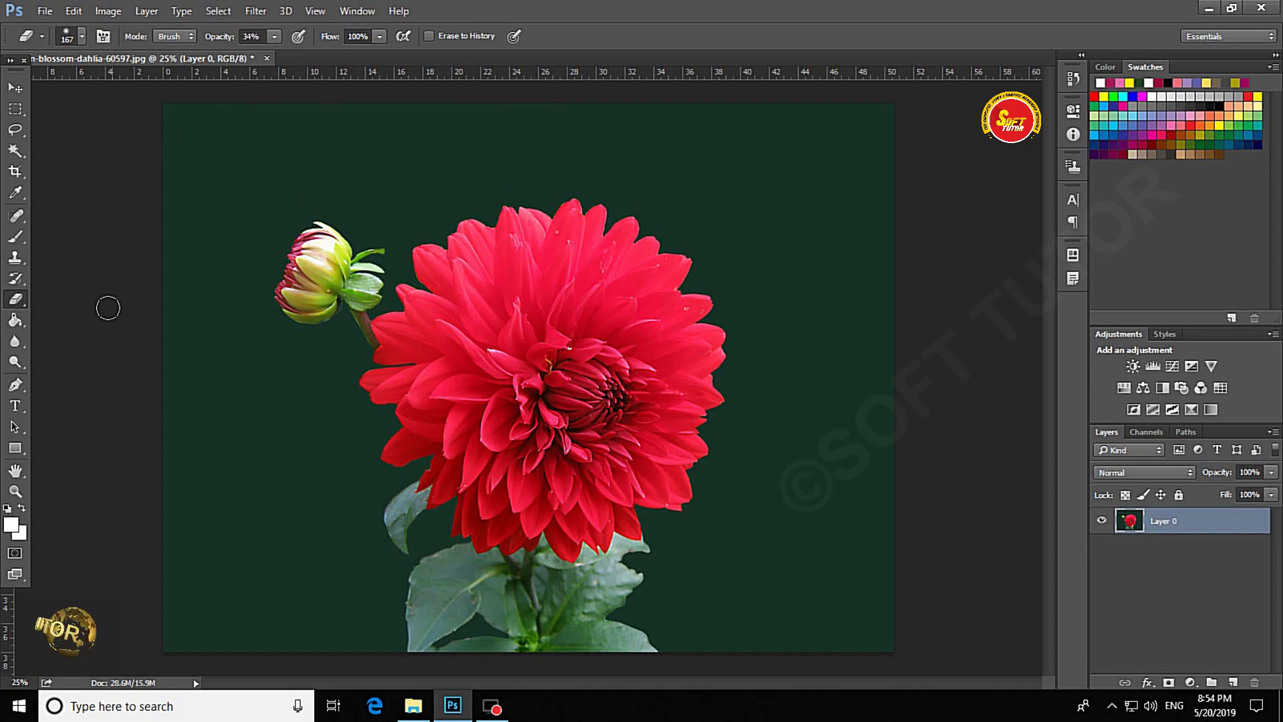
right_click(20, 302)
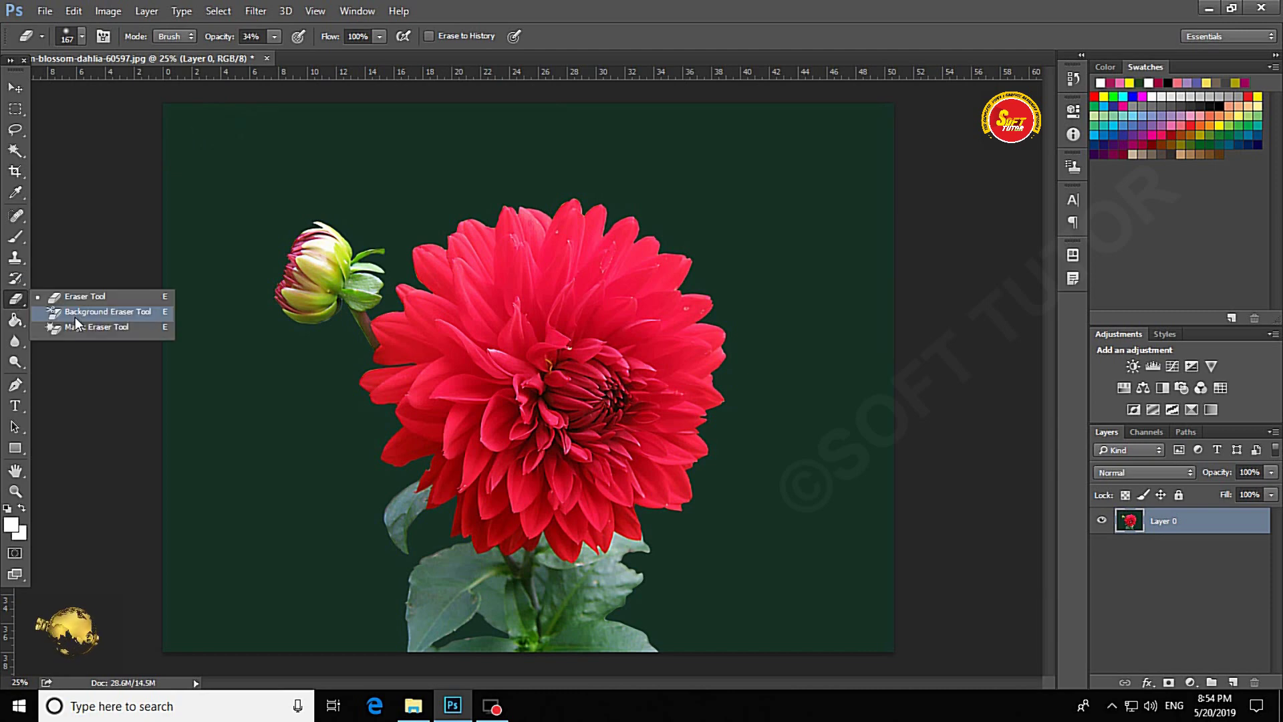
Step: Switch to the Background Eraser, set tolerance to 13%, and erase a patch above the bud
left_click(75, 314)
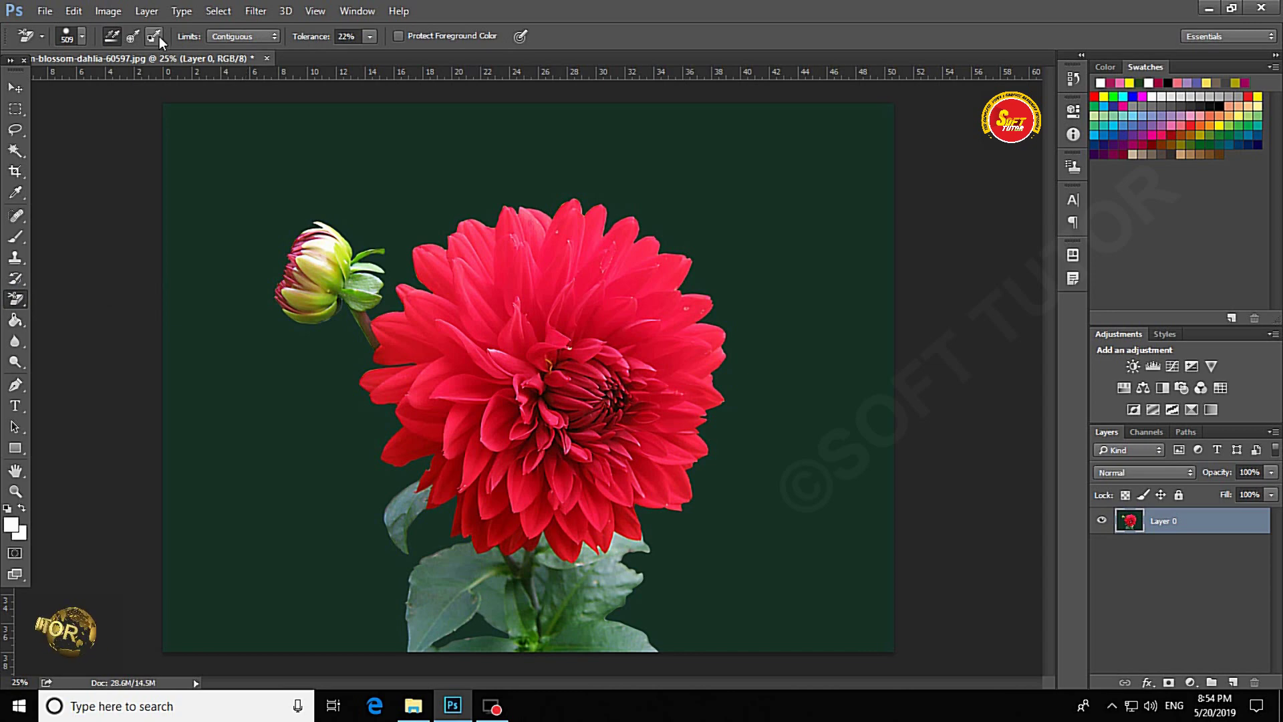
left_click(372, 37)
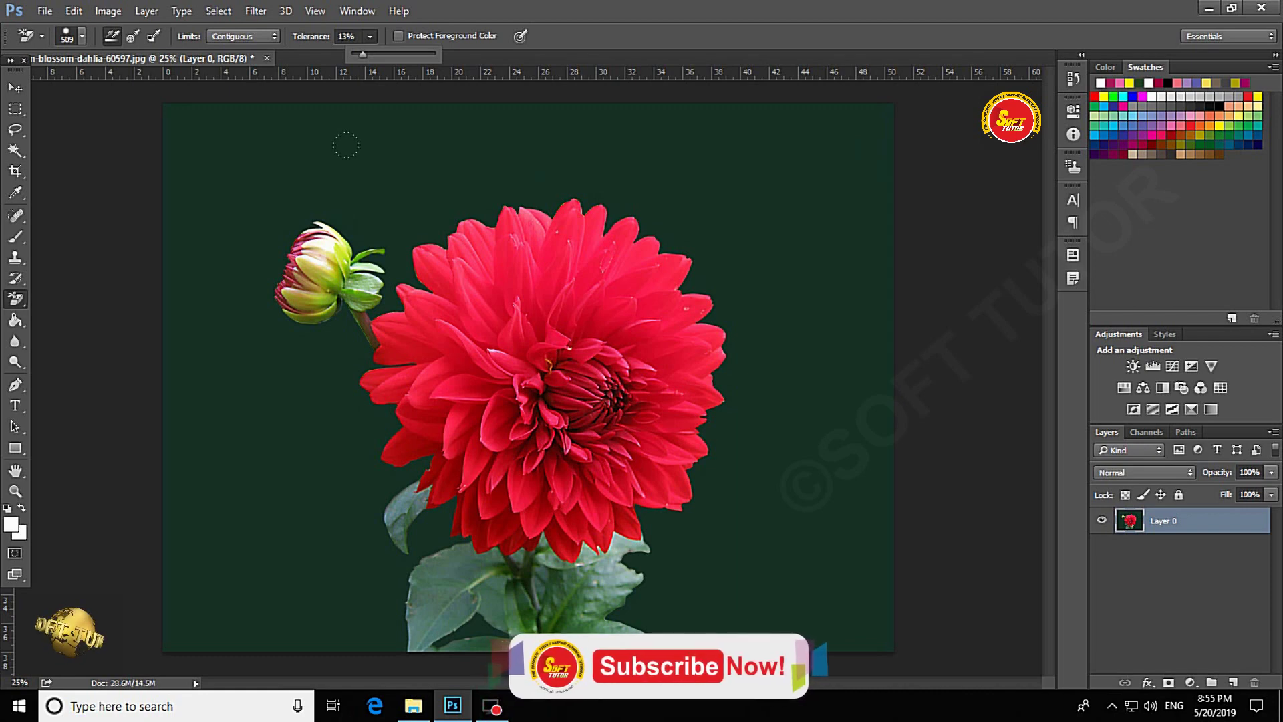
left_click(385, 183)
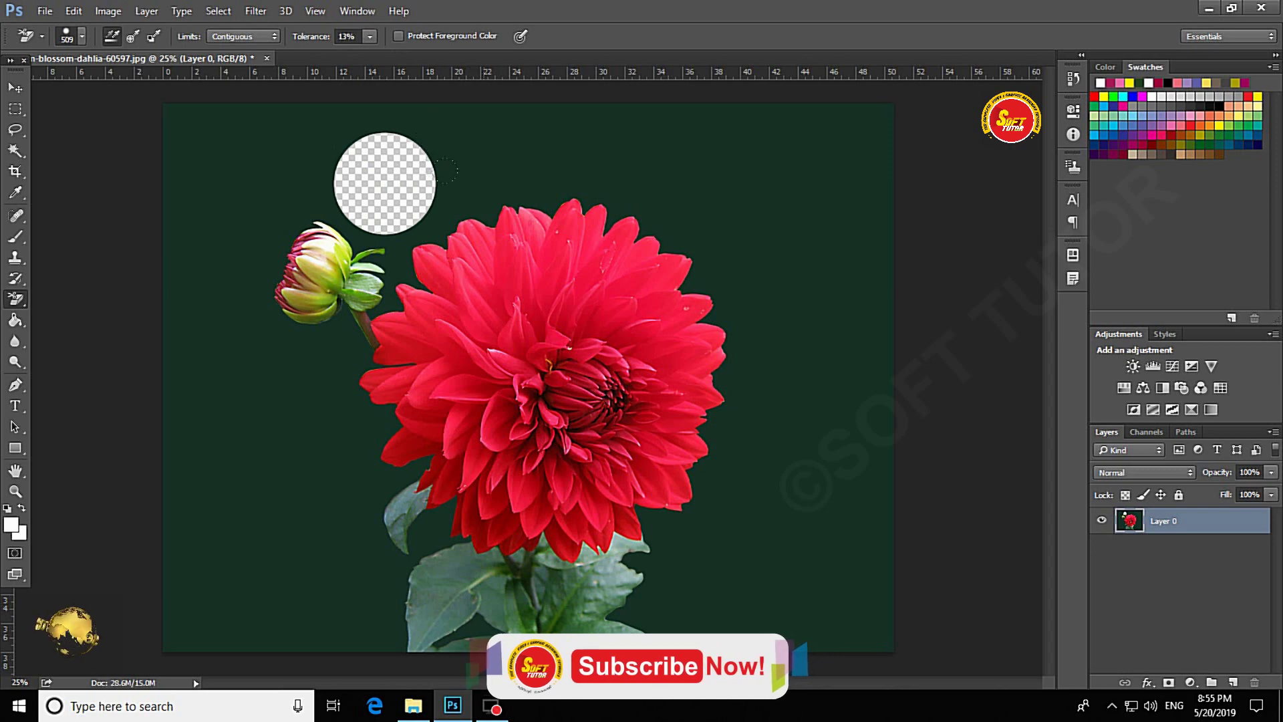
Step: Erase a second round patch beside the first, then zoom in on the petal edges
left_click(484, 209)
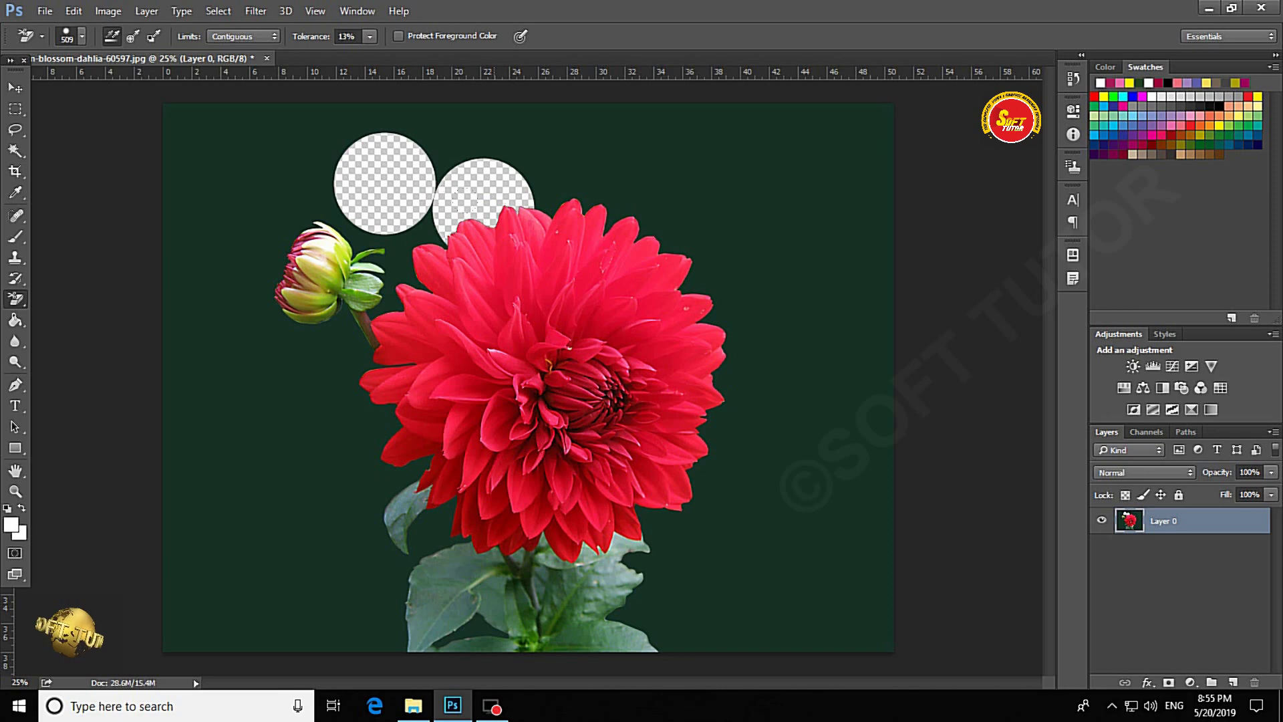
left_click_drag(441, 160, 575, 200)
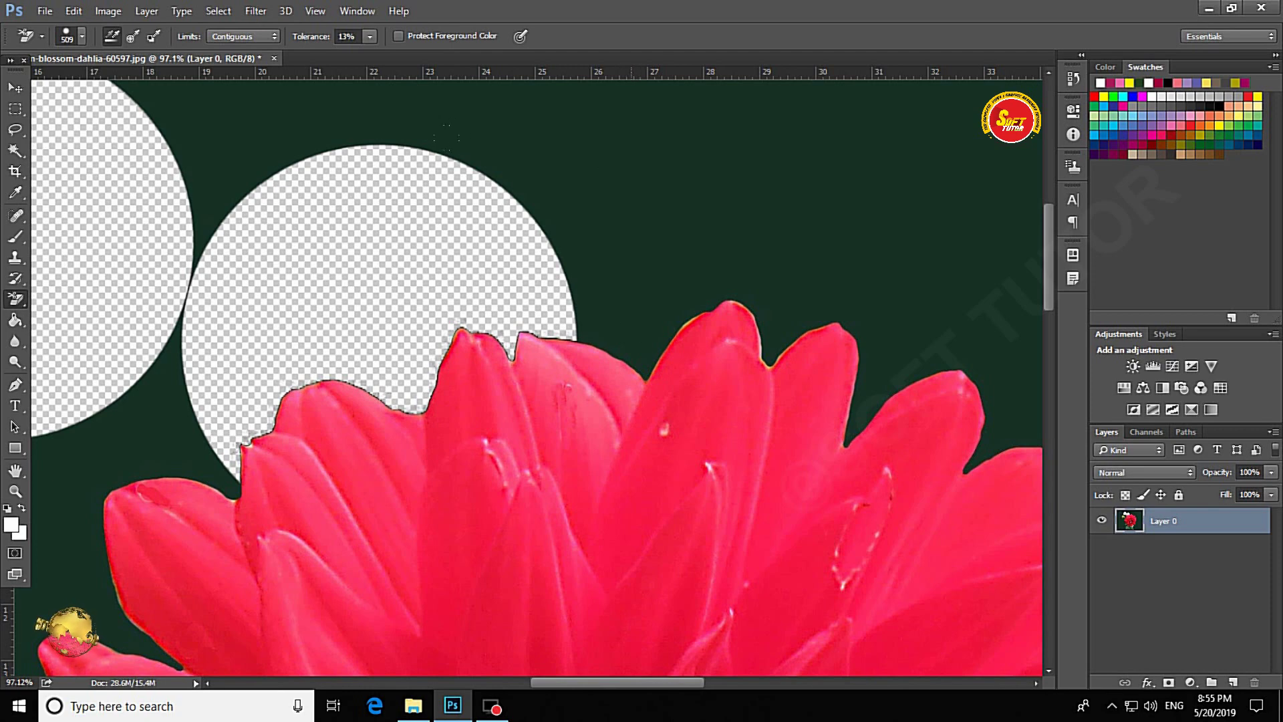
Step: Erase background above the petals and undo an erasure that bit into a petal
left_click(662, 293)
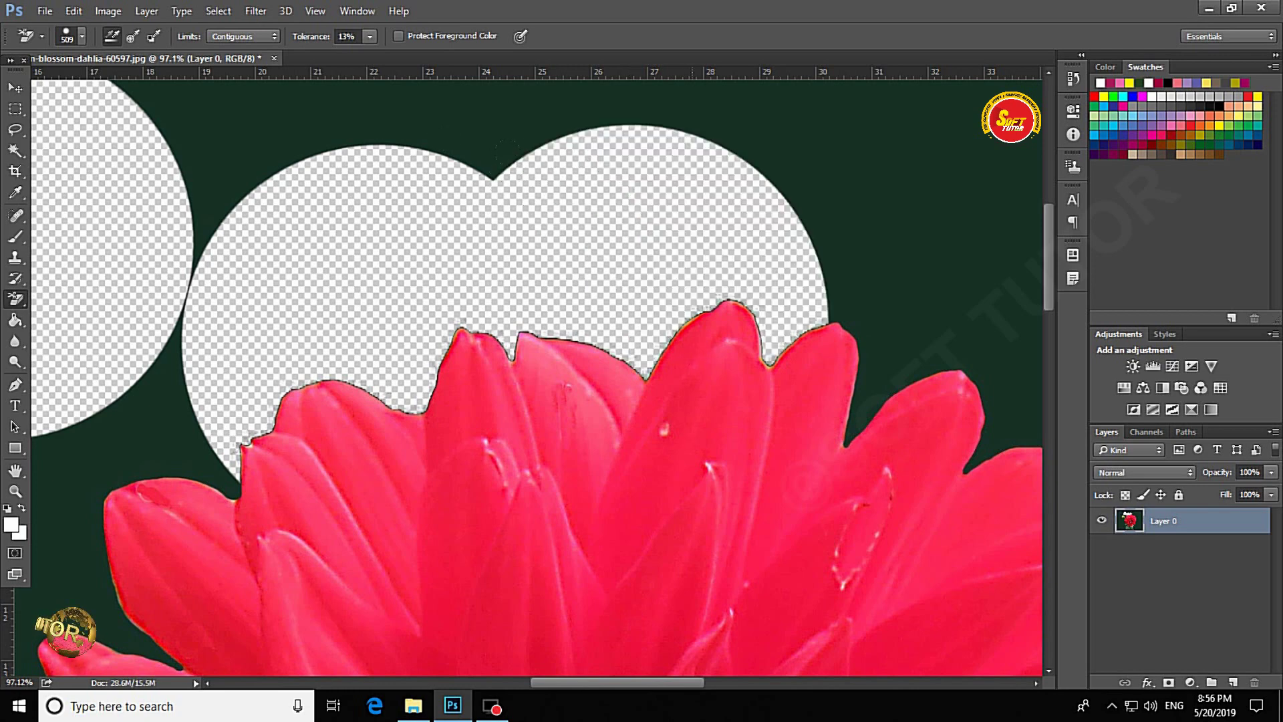
left_click(665, 375)
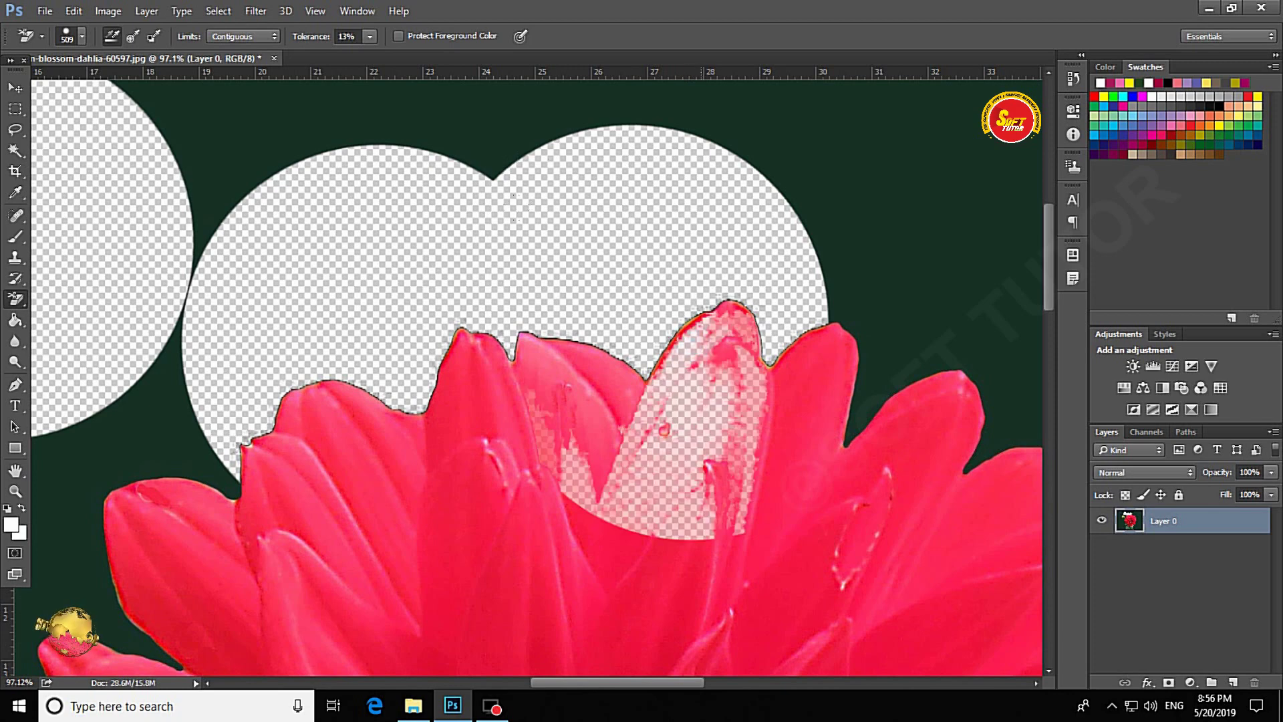
key("ctrl+alt+z")
key("ctrl+alt+z")
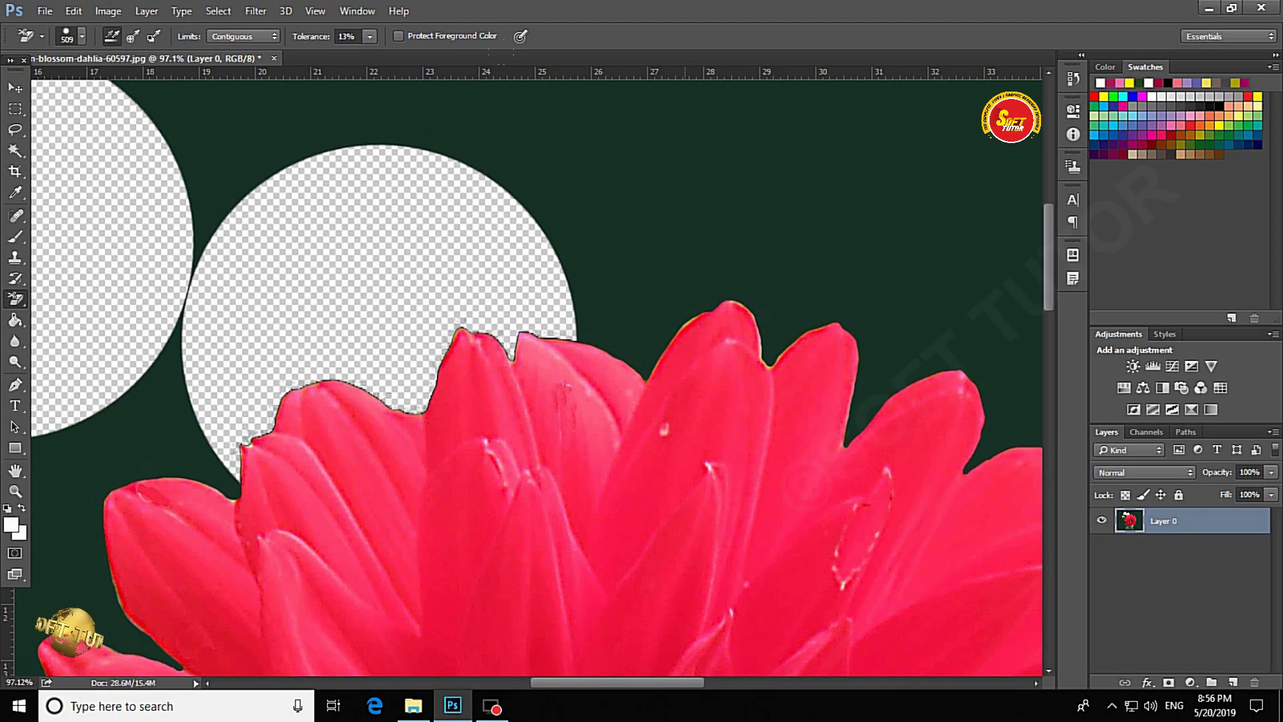
key("ctrl+minus")
key("ctrl+minus")
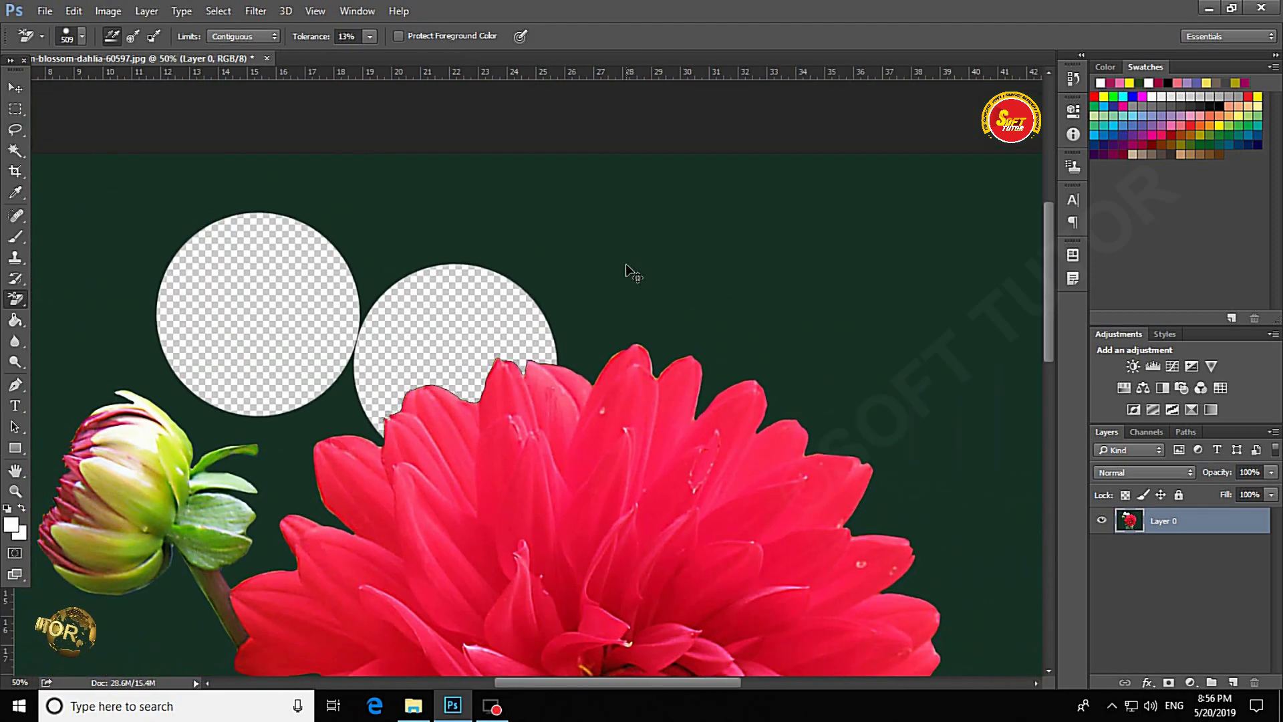
Step: Clear the green background above the flower head and along the right petals
left_click(585, 337)
left_click(735, 315)
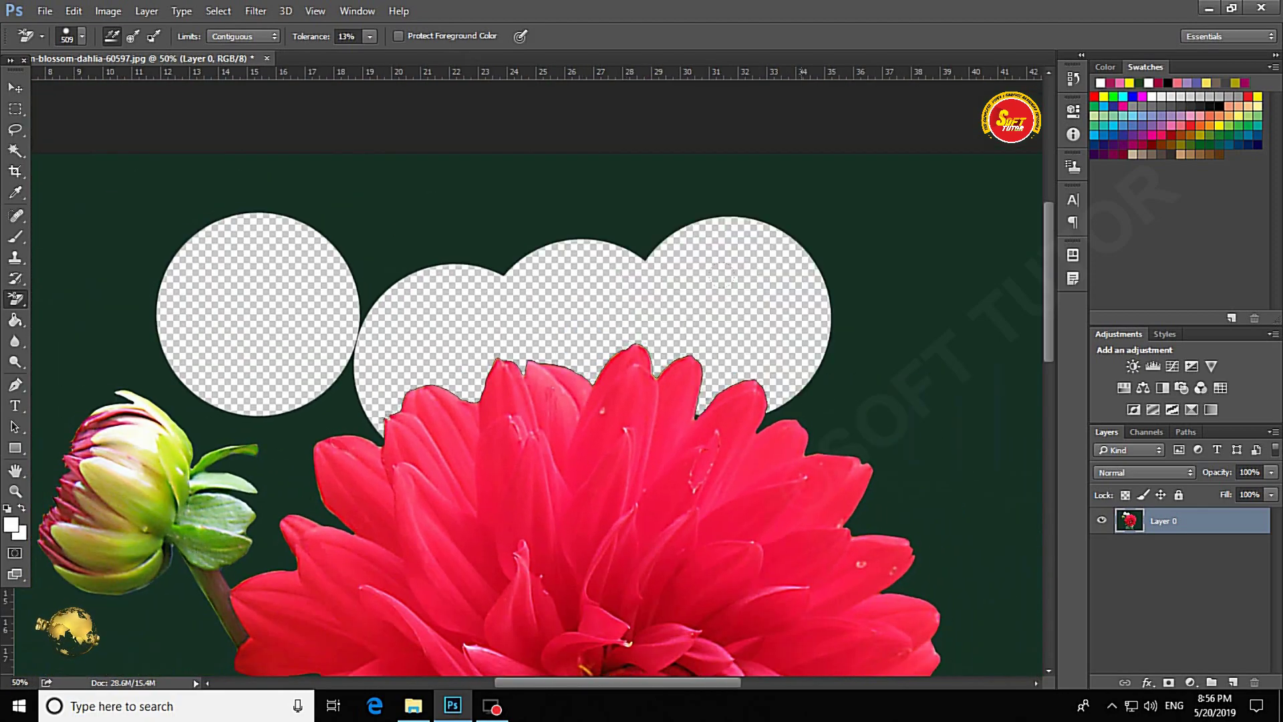
left_click(859, 386)
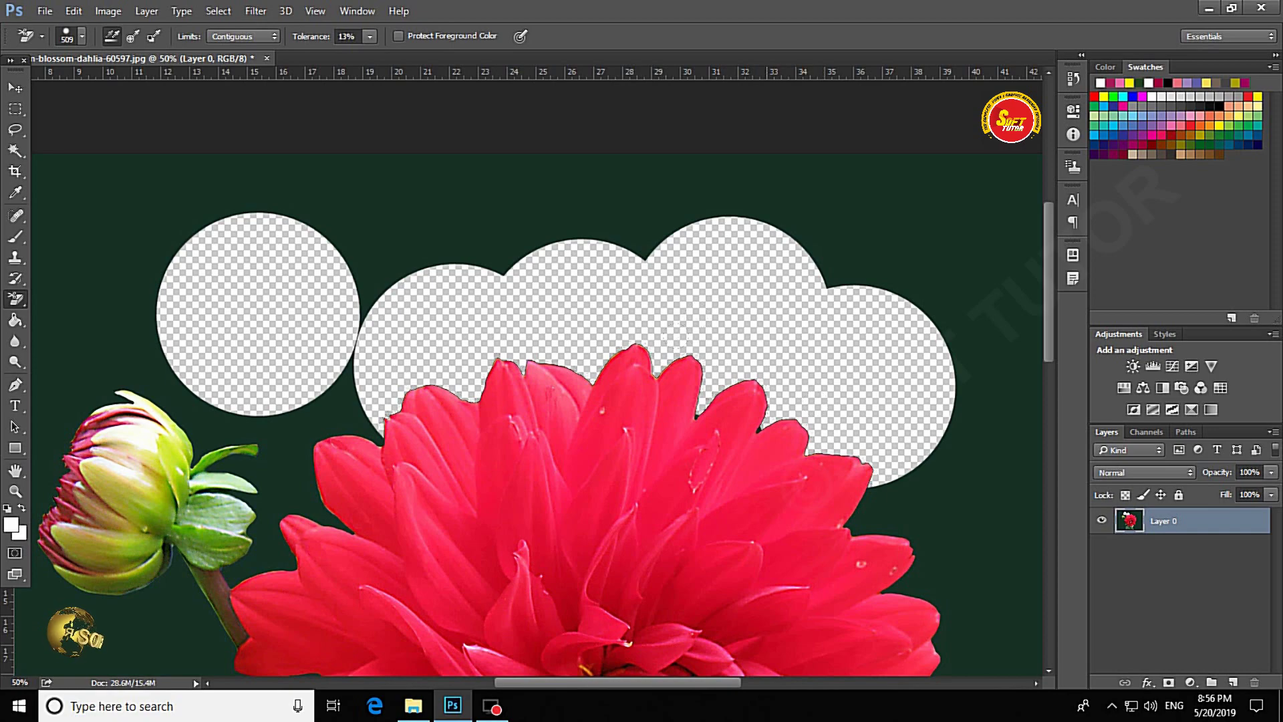
left_click(920, 473)
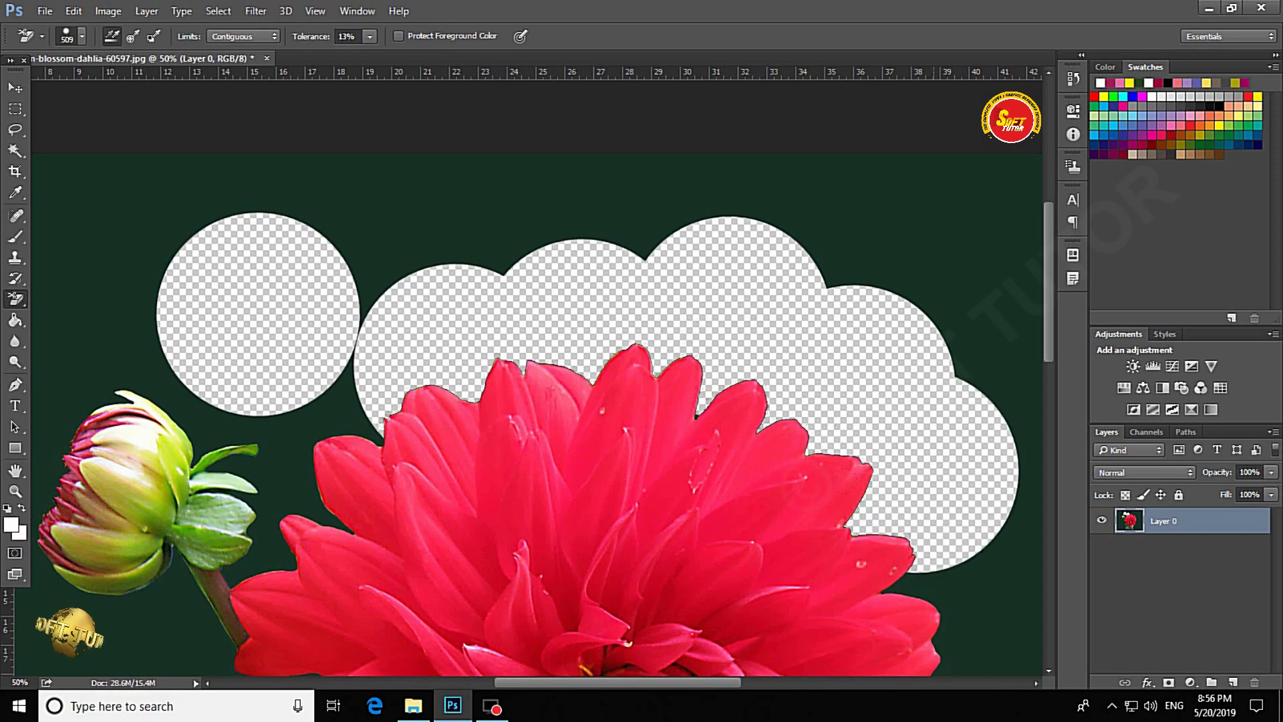
left_click_drag(582, 300, 409, 50)
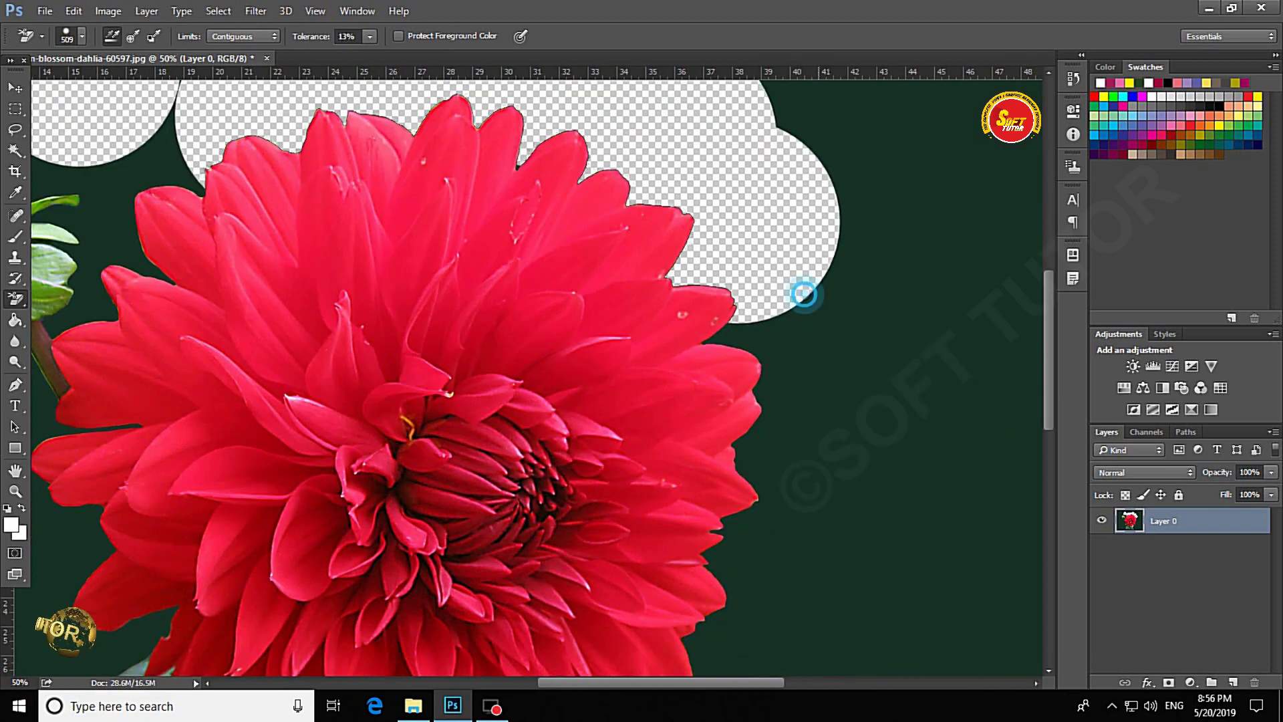
left_click(809, 307)
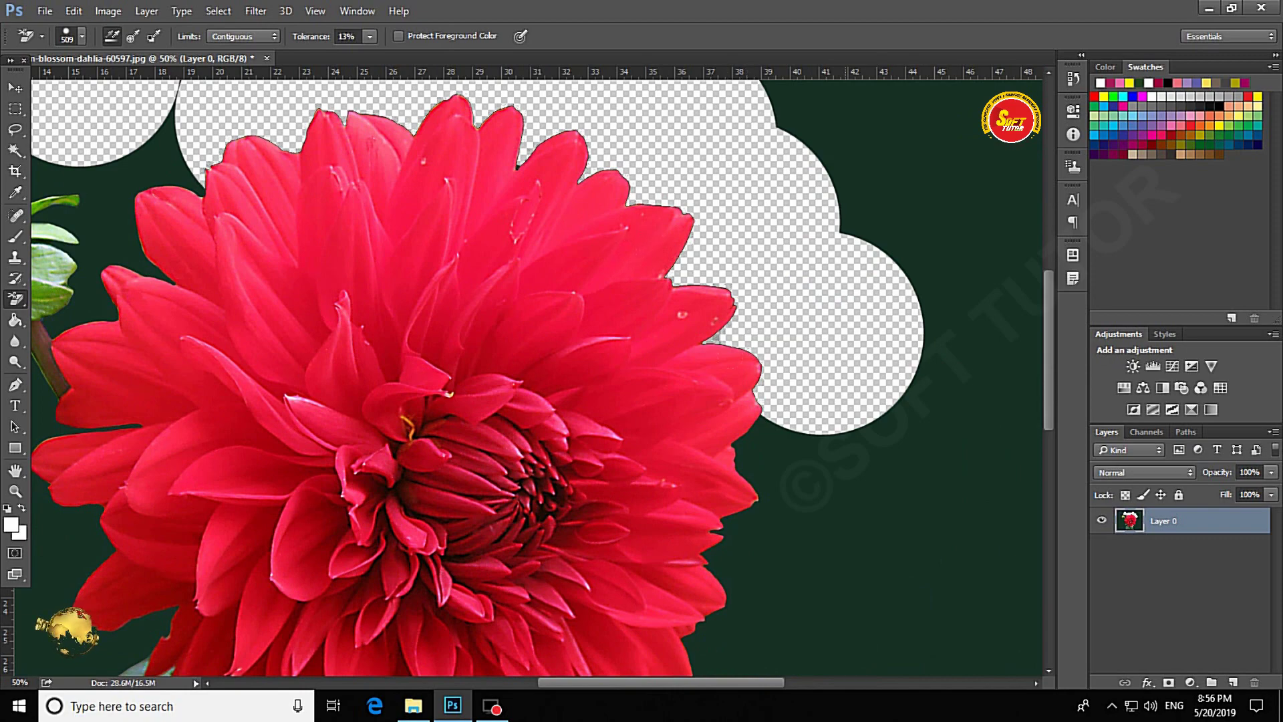
left_click(814, 473)
left_click(777, 573)
left_click_drag(824, 524, 753, 282)
Step: Erase background right of the lower petals and leaves out to the right edge
left_click(742, 333)
left_click(625, 373)
left_click(635, 472)
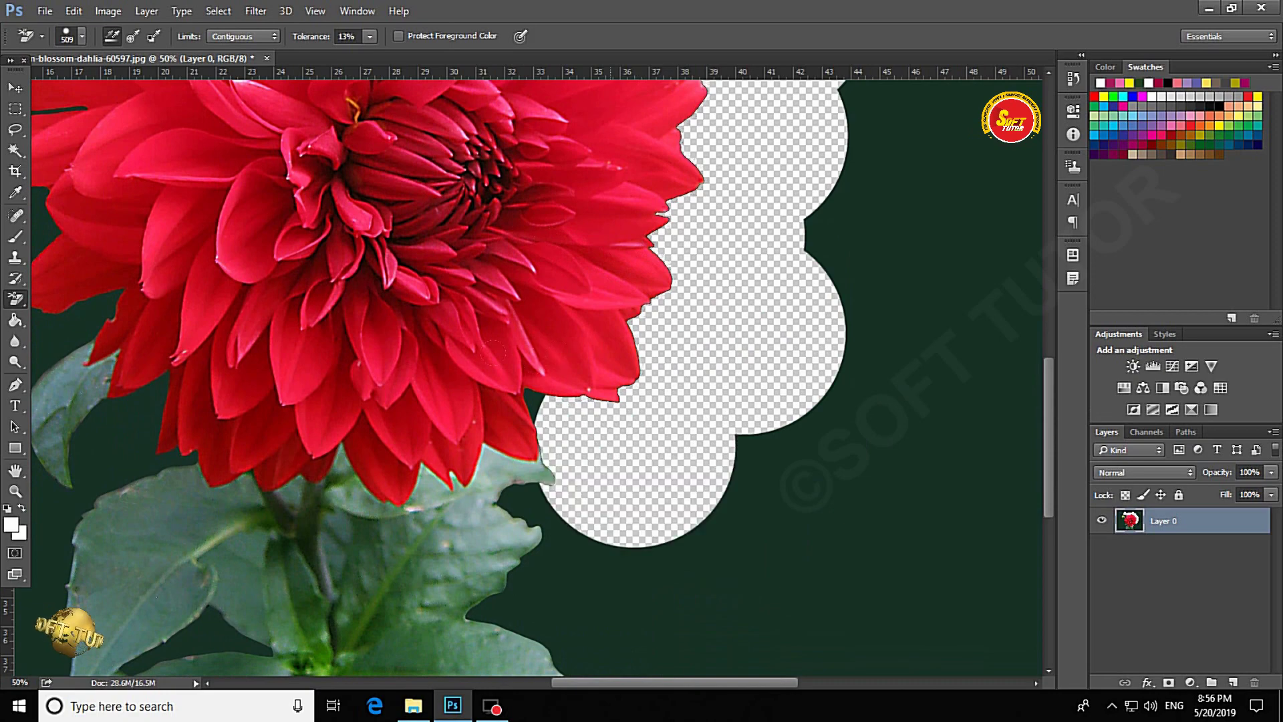
left_click(511, 415)
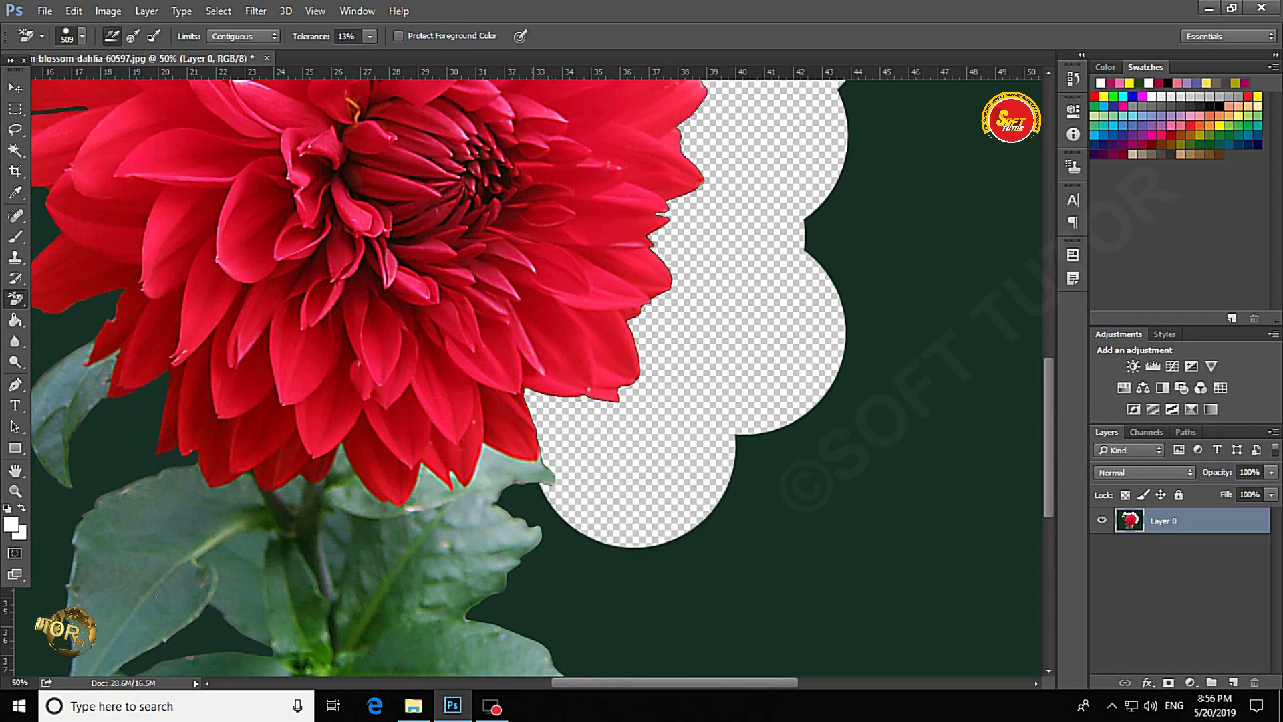
left_click(535, 518)
scroll(535, 375, "down", 5)
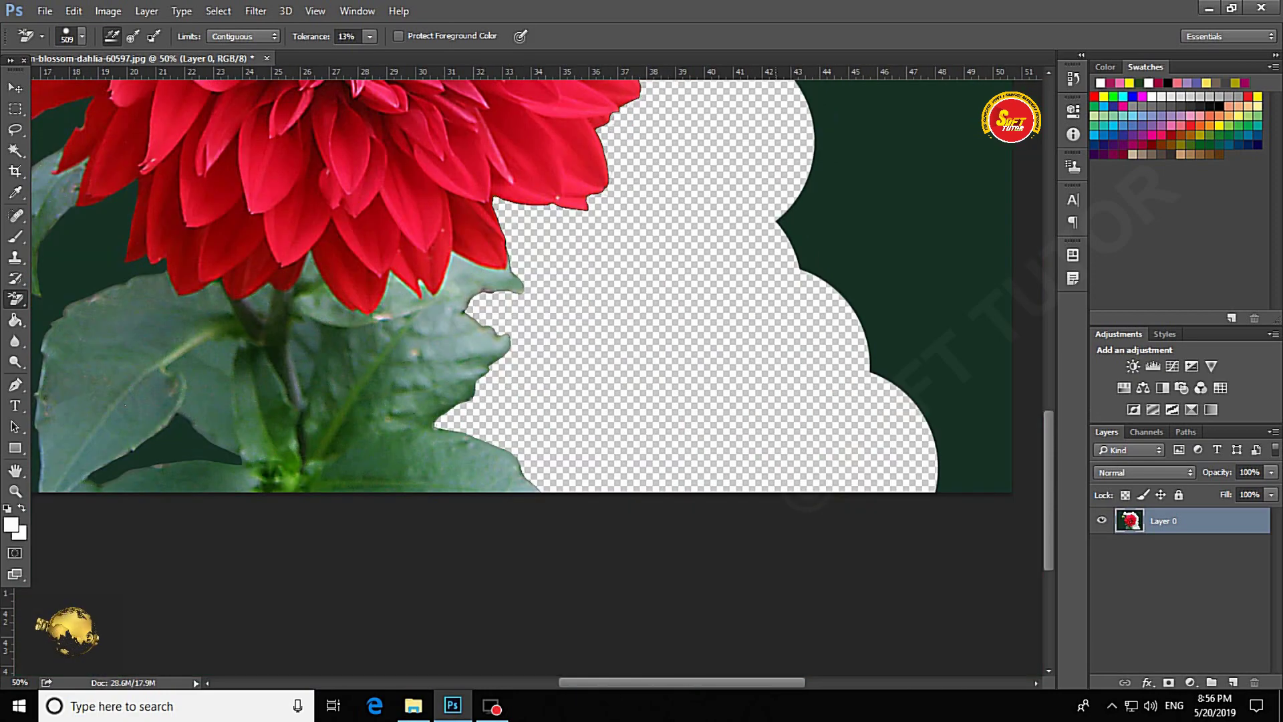
left_click(840, 225)
left_click(942, 334)
left_click(982, 435)
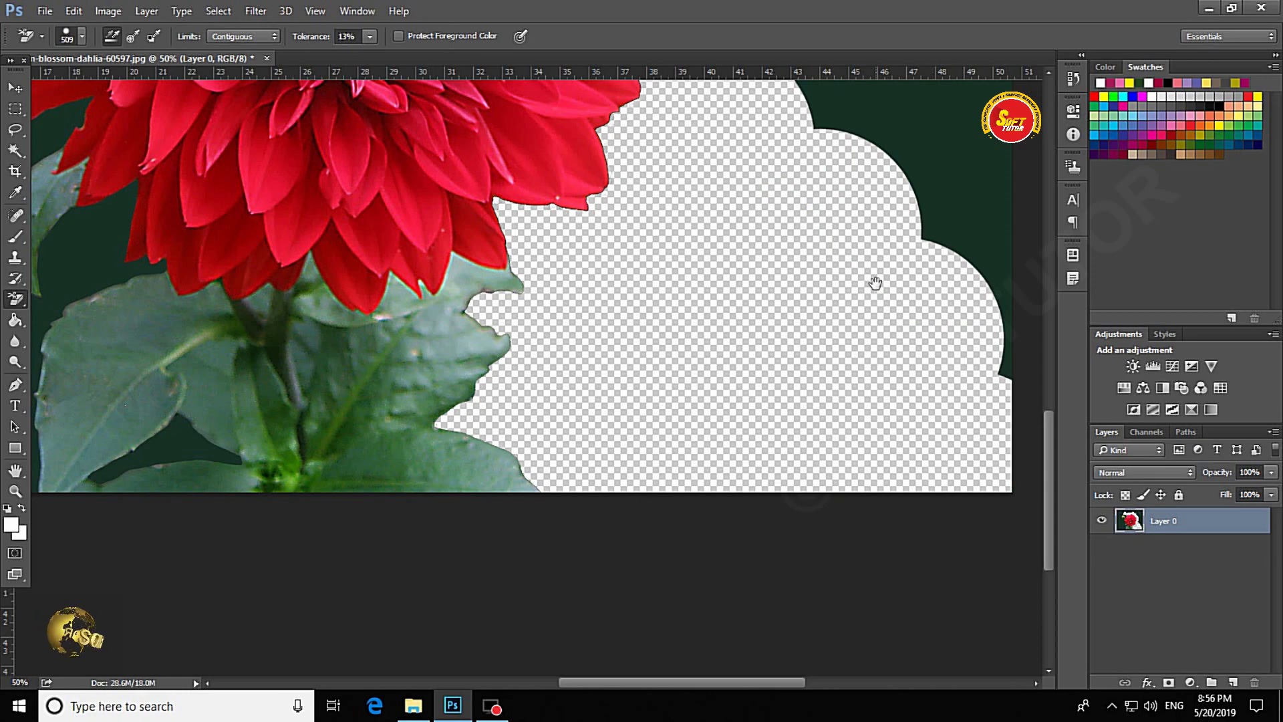
left_click_drag(875, 283, 845, 502)
left_click(839, 193)
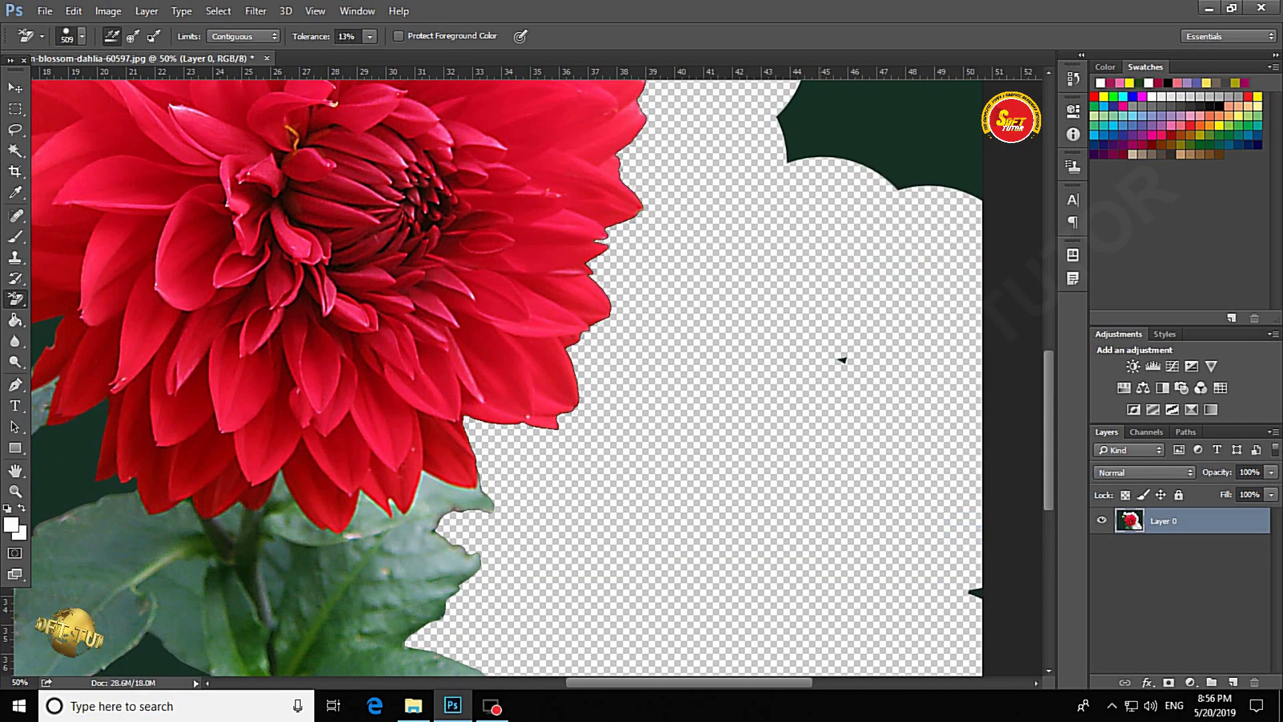
left_click(976, 592)
Step: Clear background beside the right petals and around the stem and lower leaves
left_click(842, 358)
left_click(716, 376)
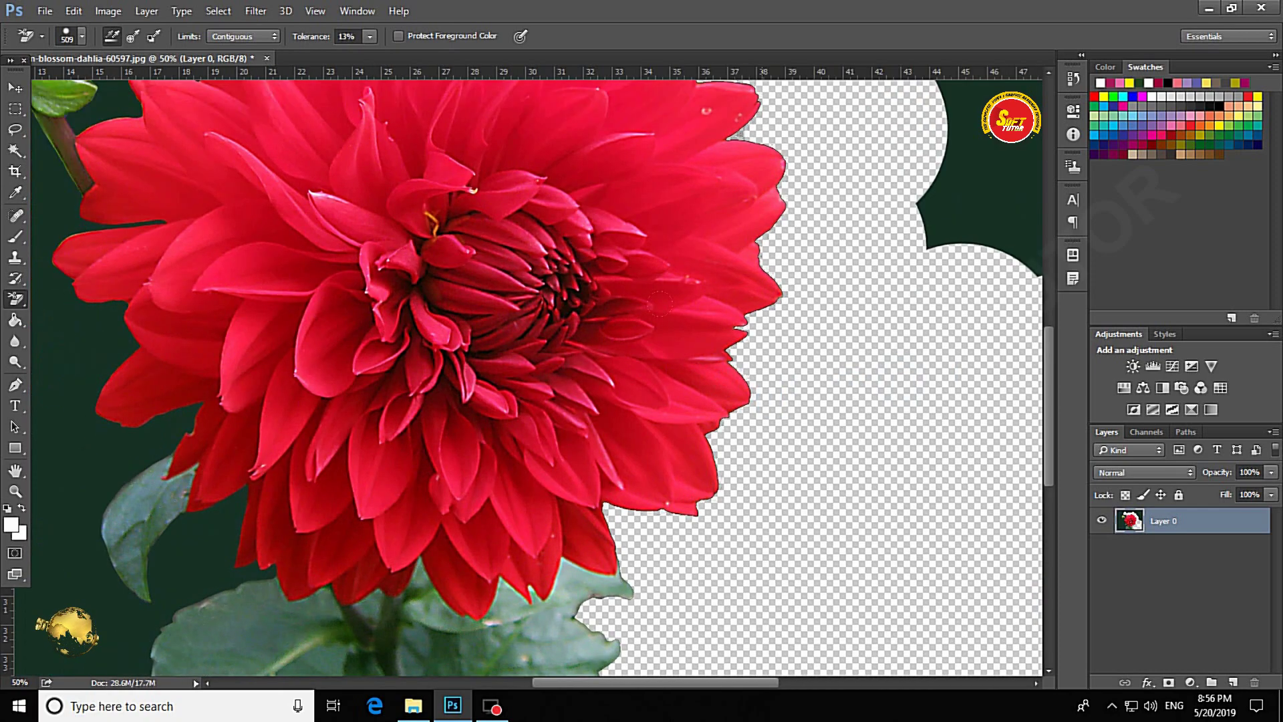
left_click(724, 383)
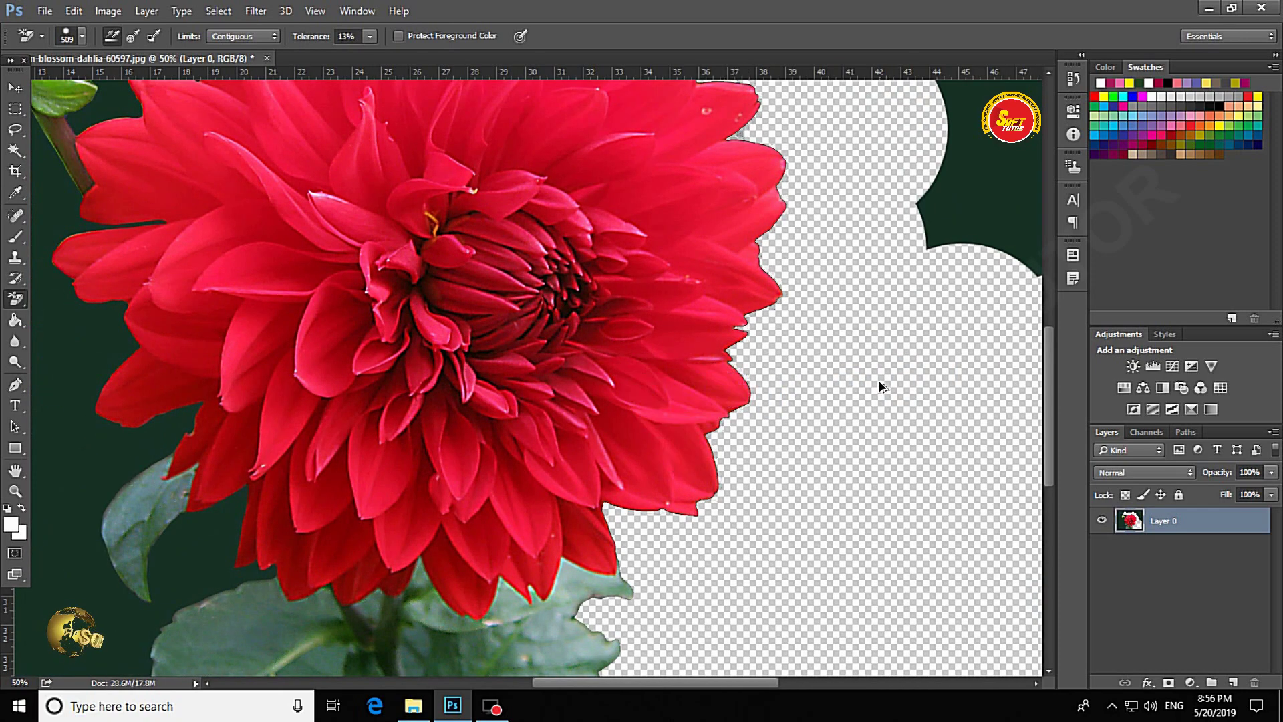
left_click_drag(621, 450, 699, 246)
left_click_drag(563, 477, 796, 490)
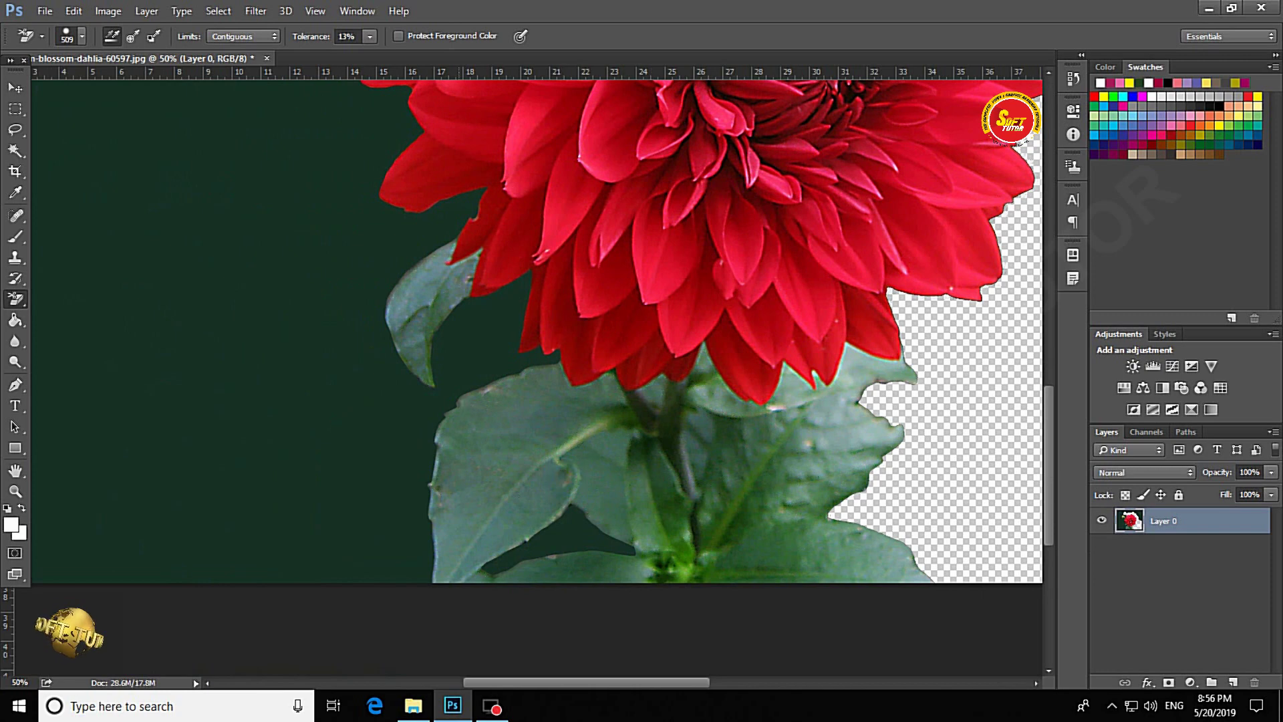
left_click(472, 315)
left_click(395, 422)
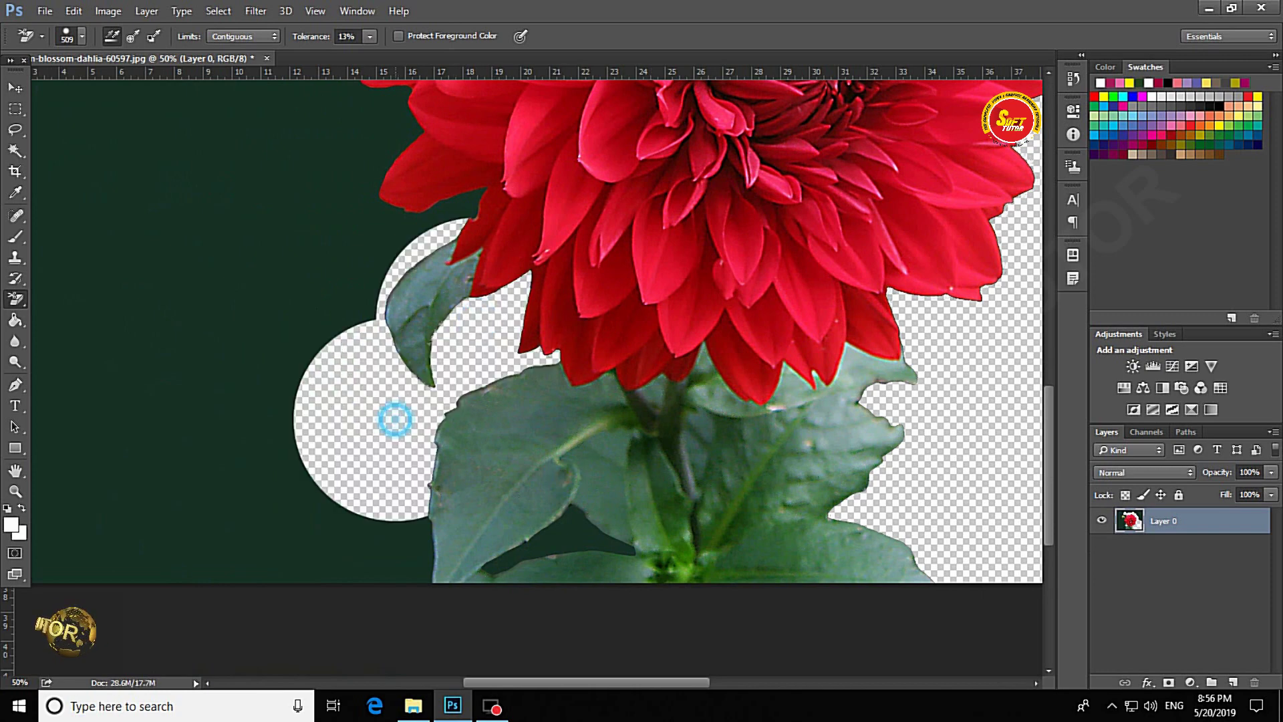
left_click(368, 545)
left_click(585, 529)
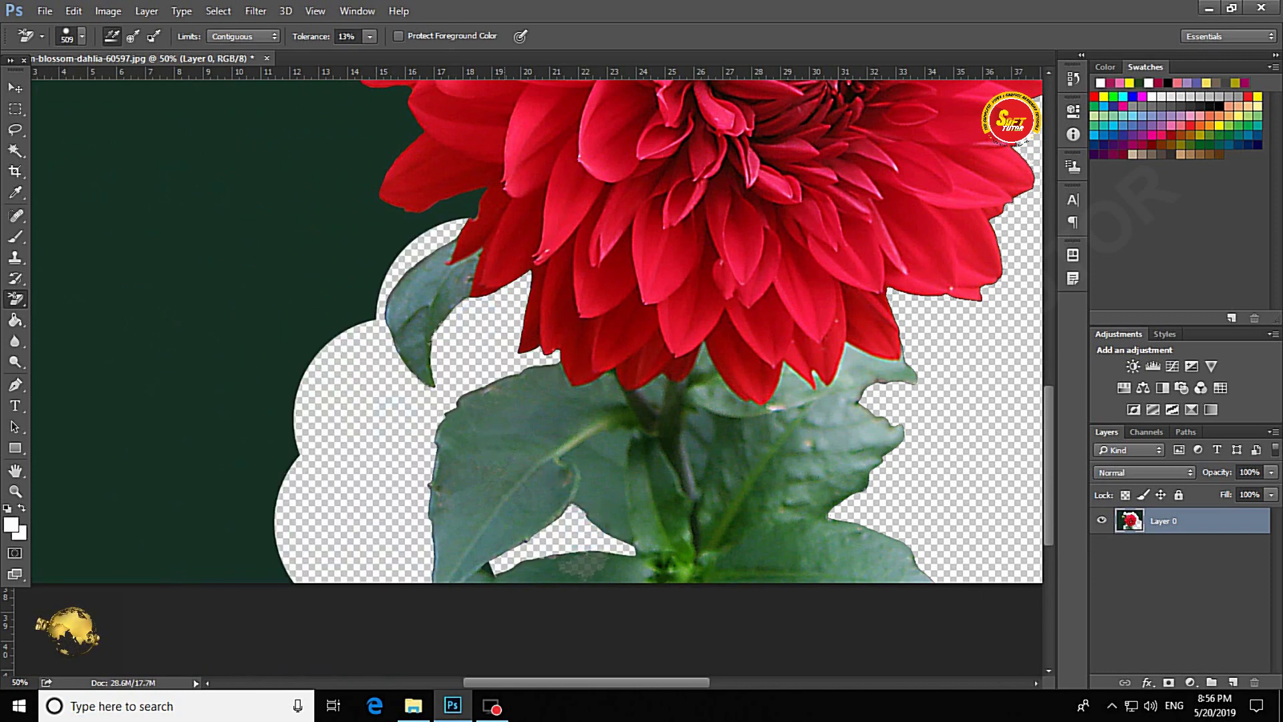
left_click(488, 568)
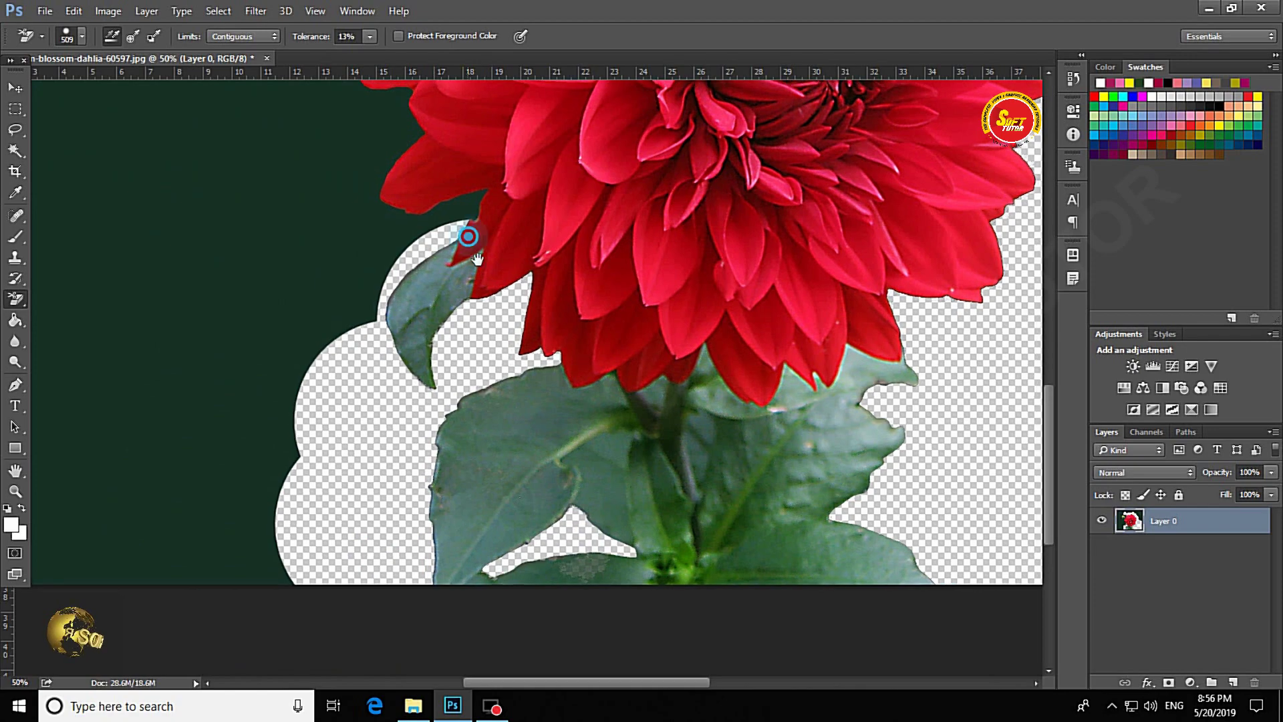
Step: Erase the background along the flower's left side up toward the top
left_click_drag(466, 237, 538, 401)
left_click(528, 374)
left_click(425, 425)
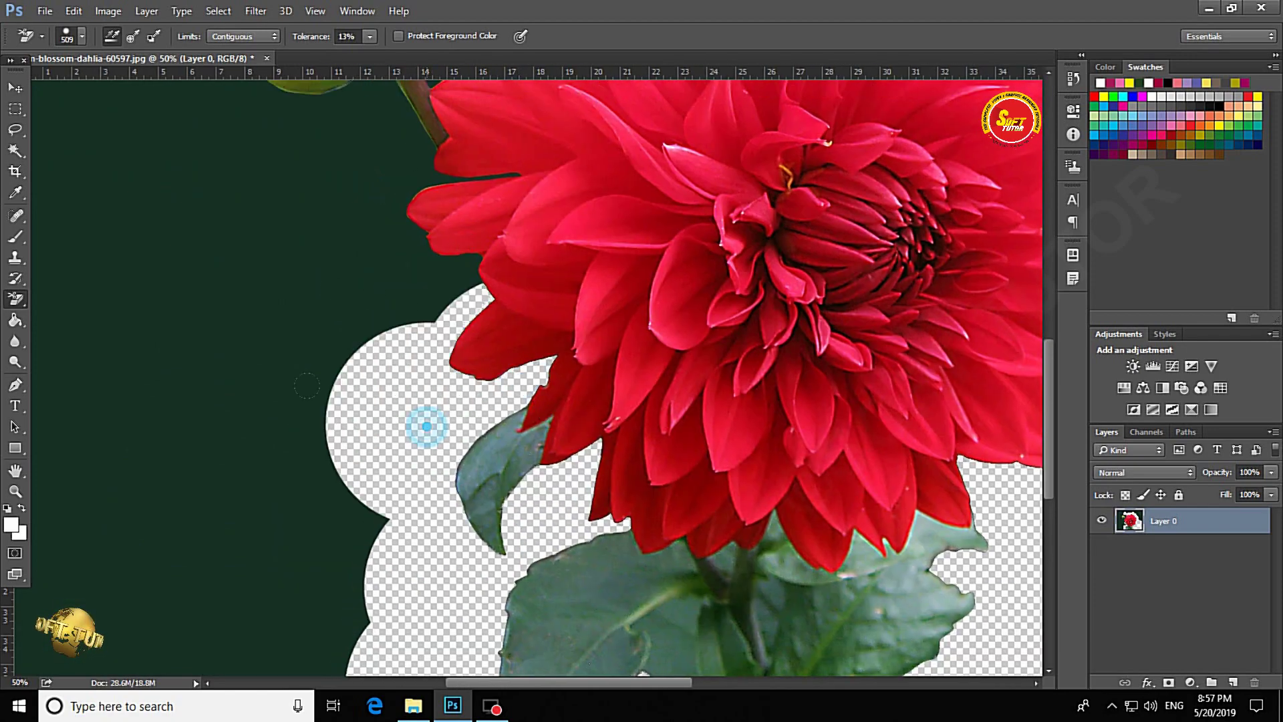
left_click(361, 323)
left_click(415, 227)
left_click(385, 175)
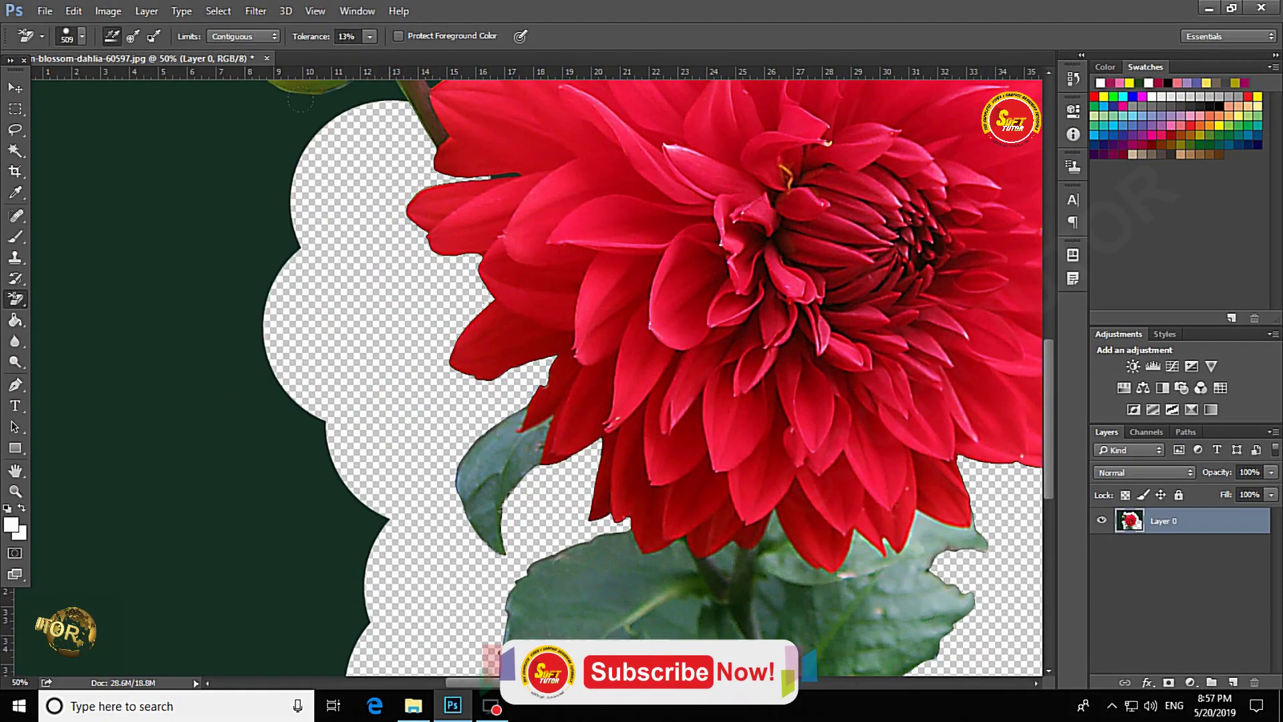
left_click_drag(419, 197, 454, 461)
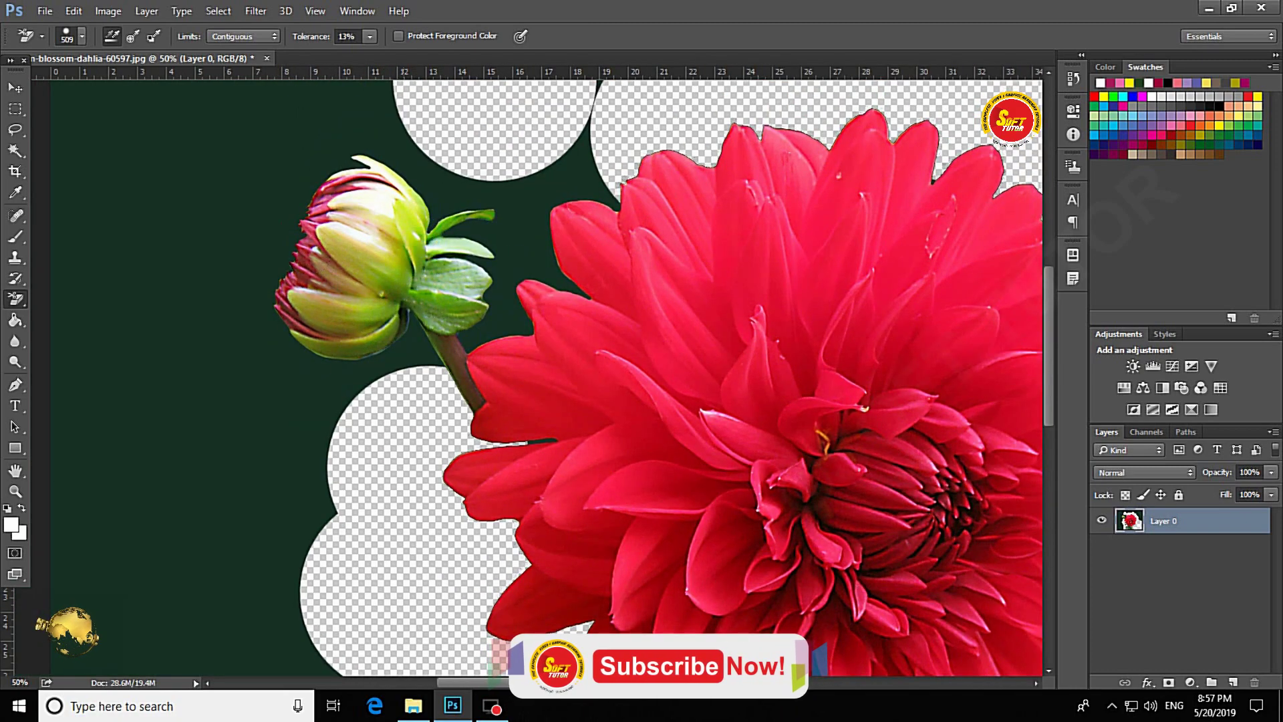
Step: Clear background around the bud, between bud and dahlia, and at the upper left
left_click(314, 408)
left_click(219, 309)
left_click(270, 151)
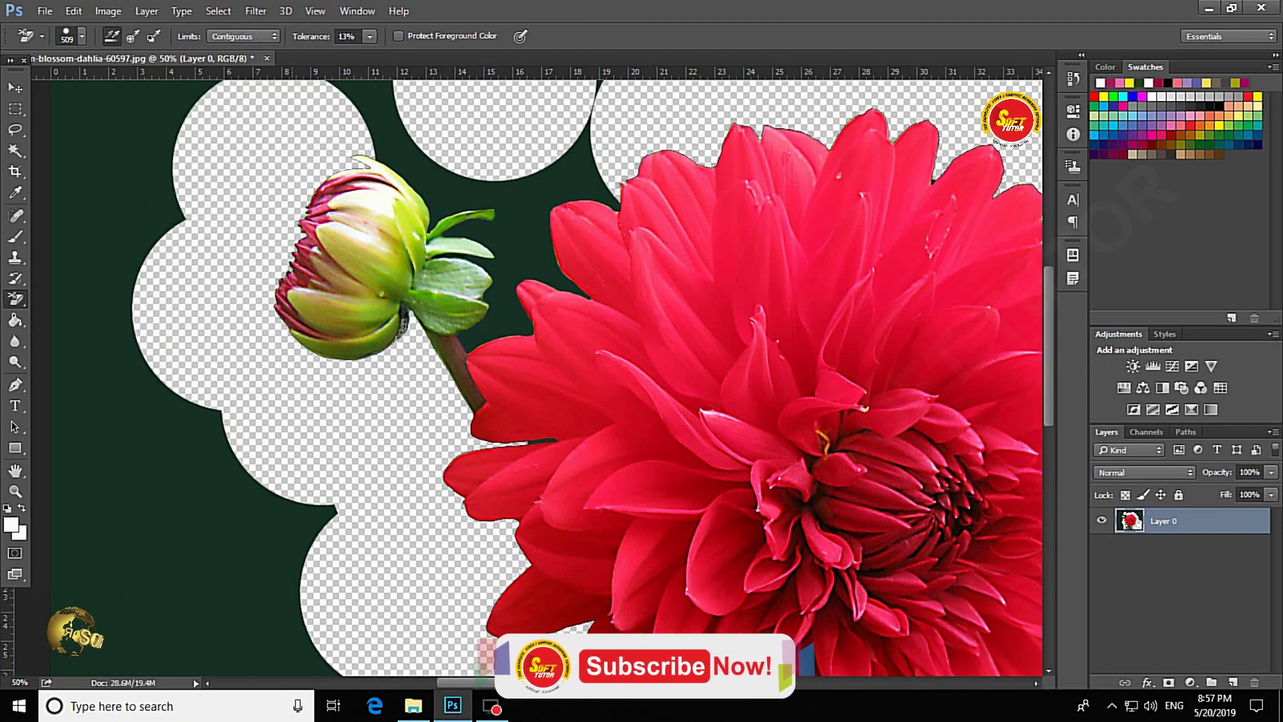
left_click(409, 149)
left_click(530, 194)
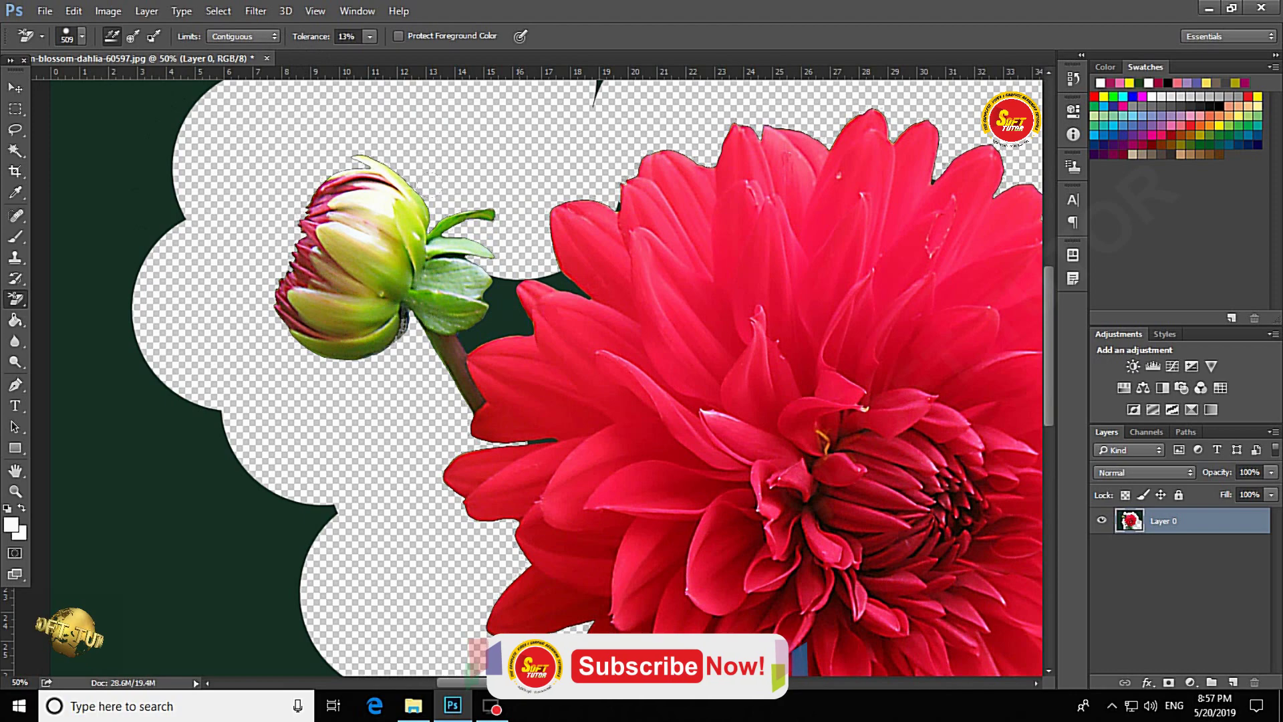
left_click(495, 314)
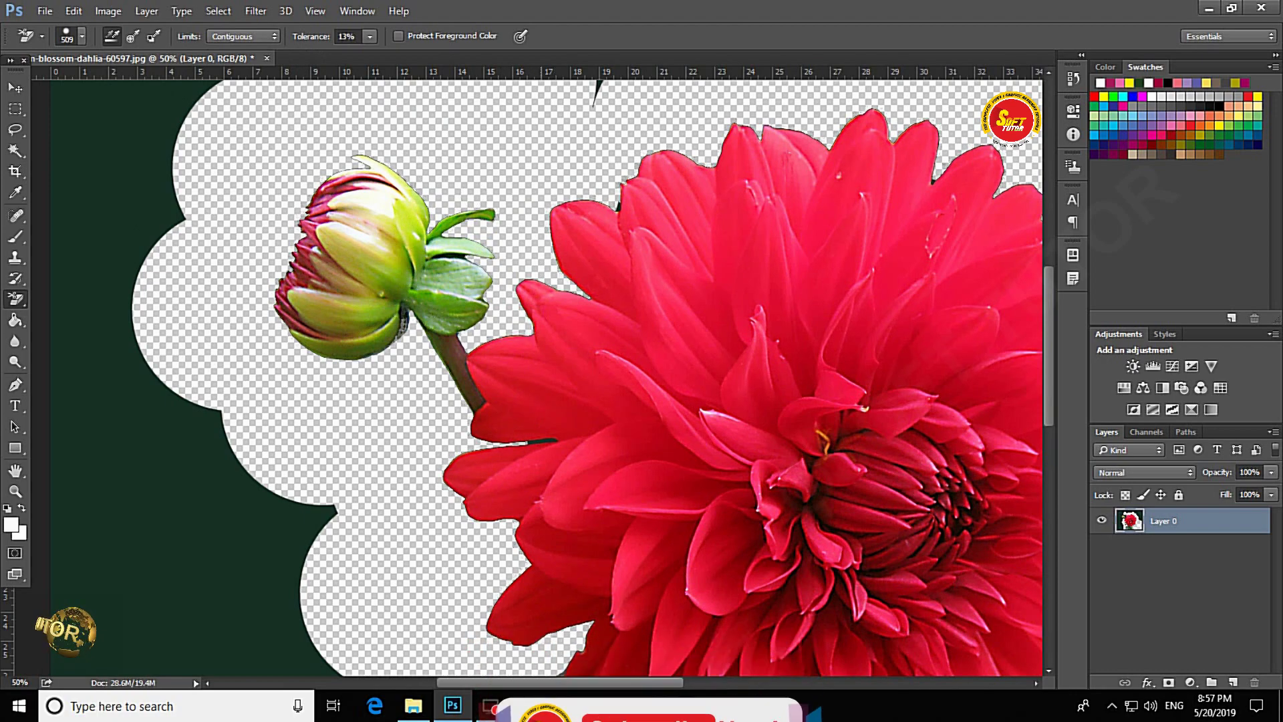
key("ctrl+minus")
left_click(303, 188)
left_click(250, 241)
left_click(249, 319)
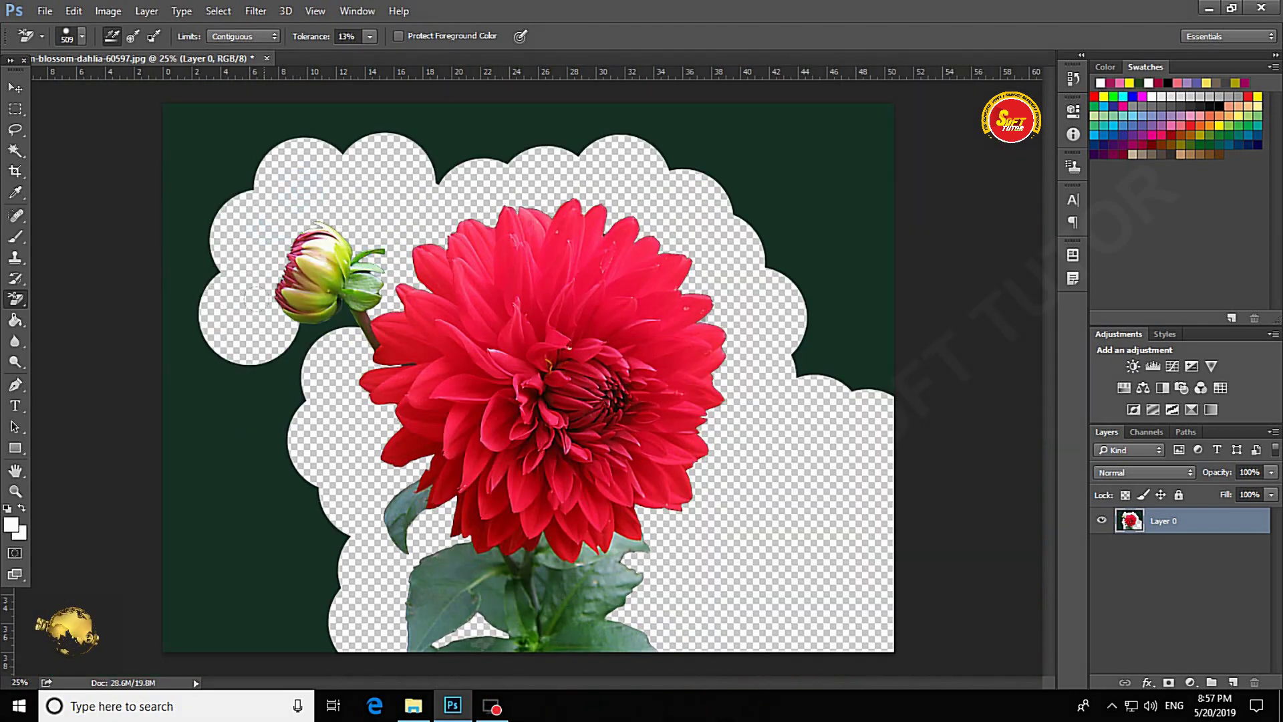
Step: Undo a stray patch by the bud, lower tolerance to about 16%, and erase above the flower
left_click(303, 344)
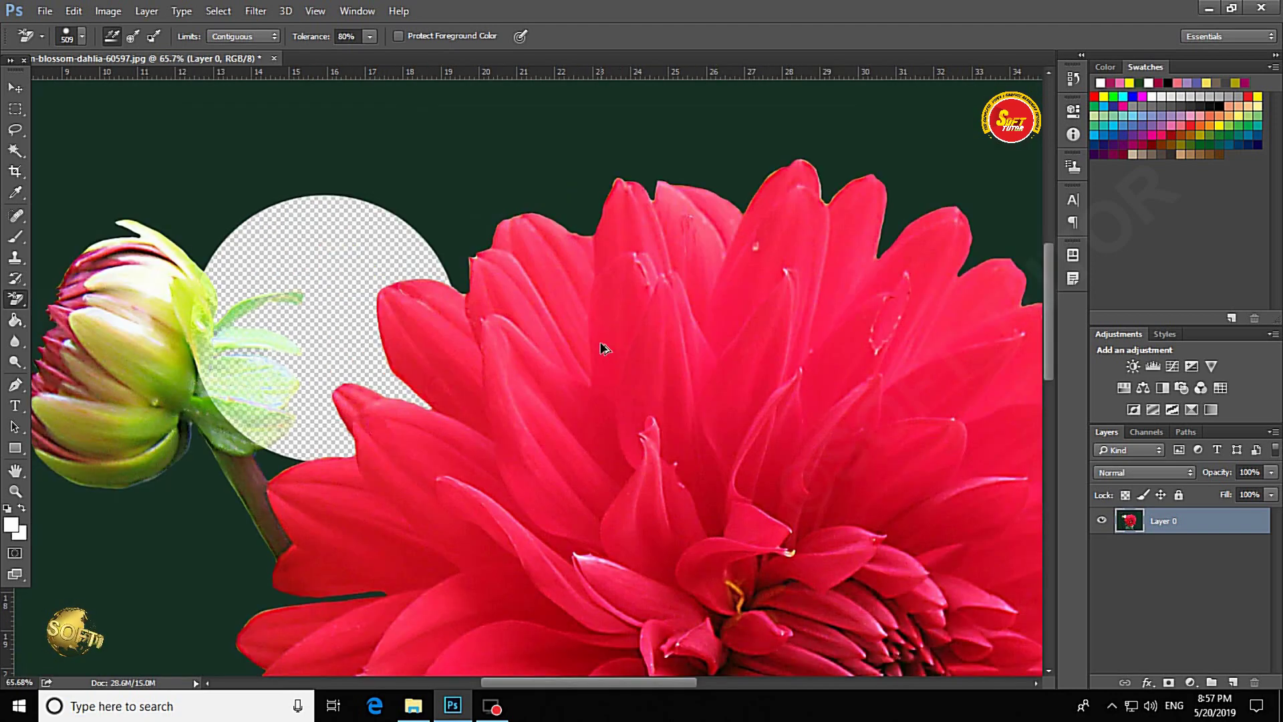
key("ctrl+z")
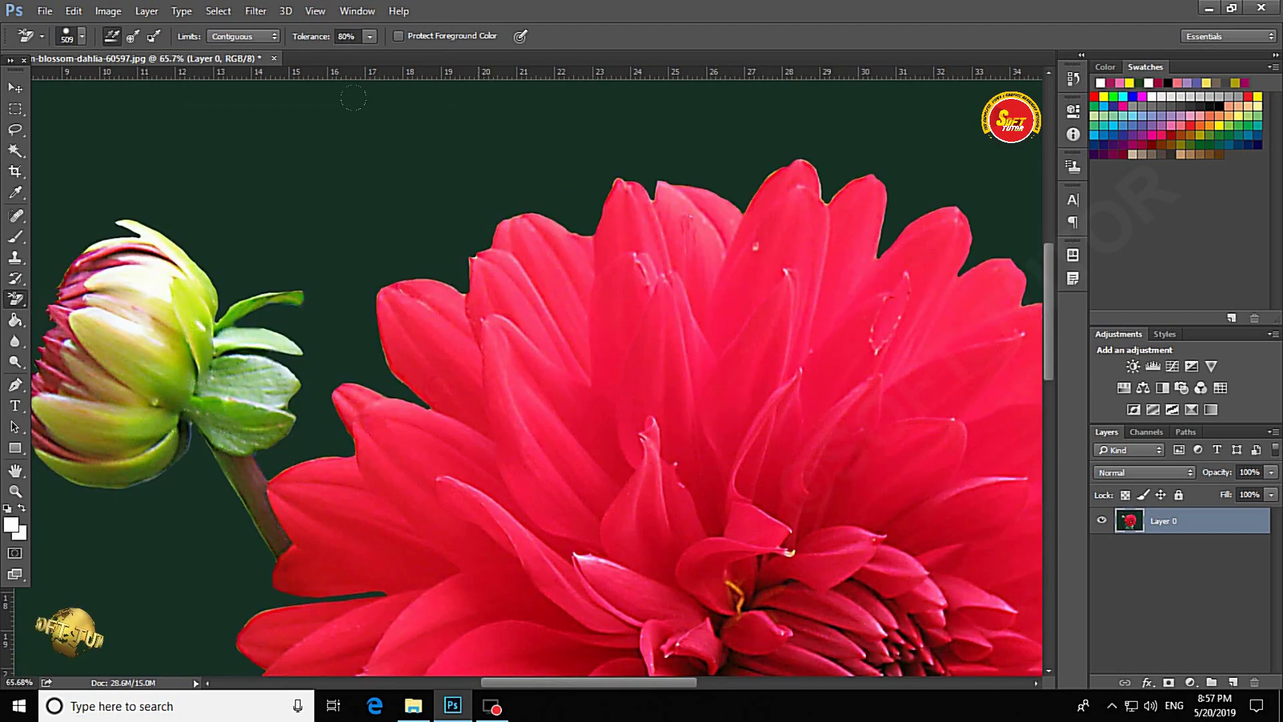
left_click(370, 37)
left_click_drag(355, 52, 318, 56)
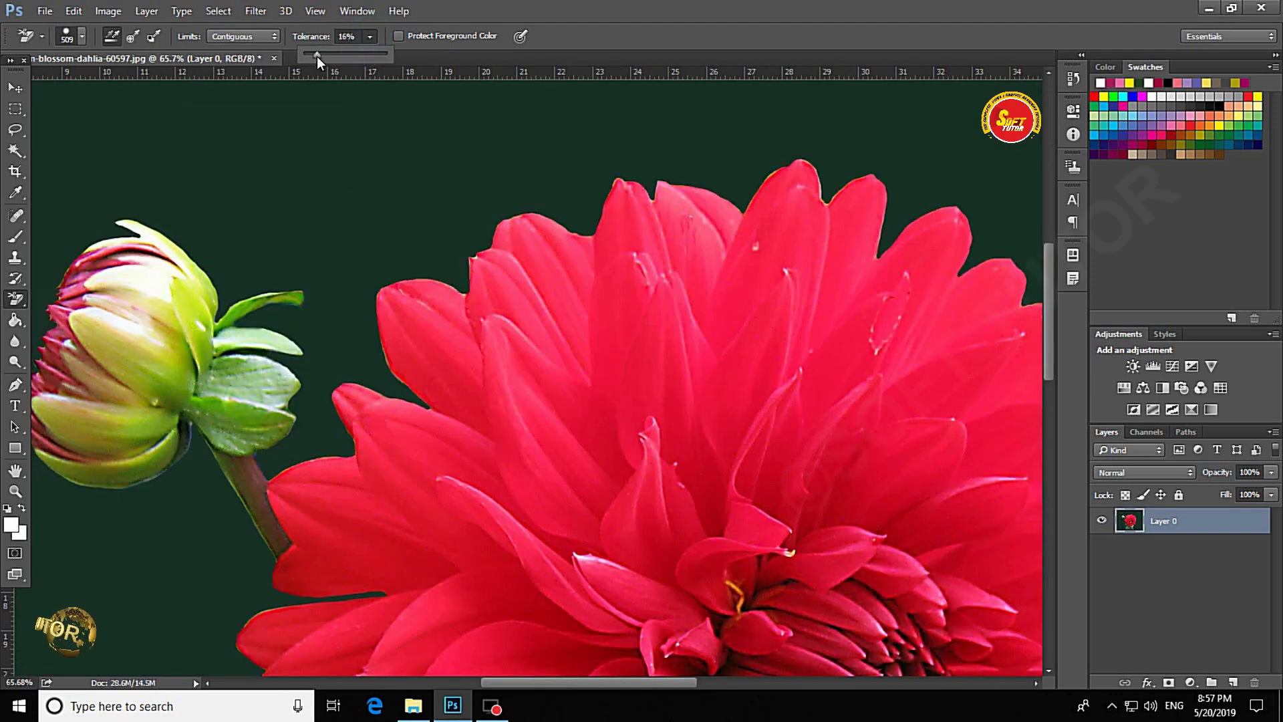
left_click(462, 249)
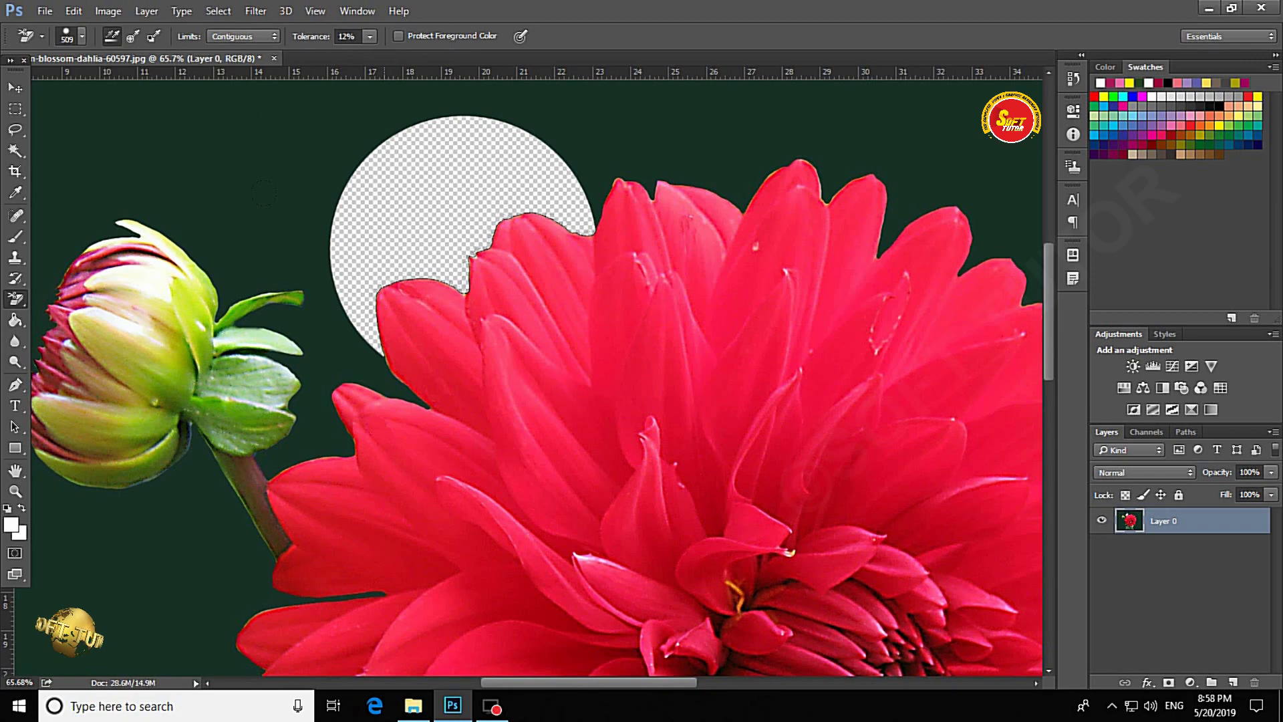
left_click_drag(573, 232, 561, 304)
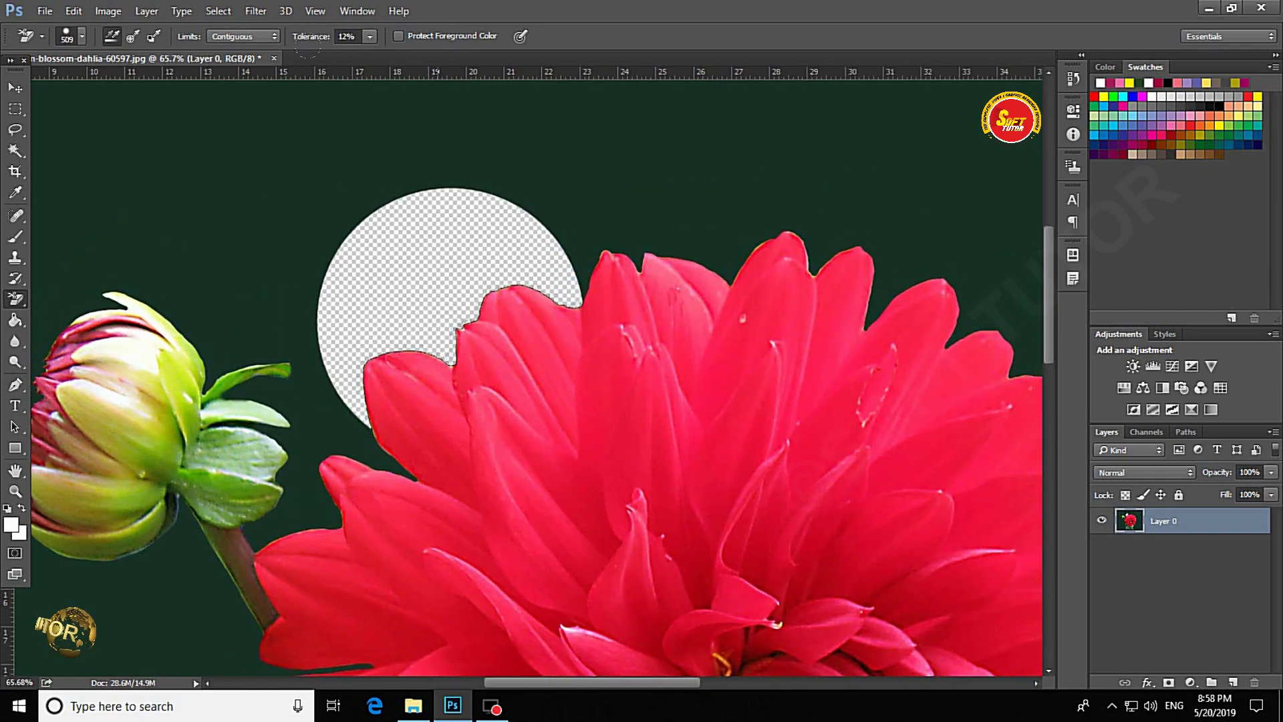
Step: Raise tolerance to 80% and clear the background along the flower's top
left_click(370, 36)
left_click_drag(416, 59, 426, 59)
left_click(594, 231)
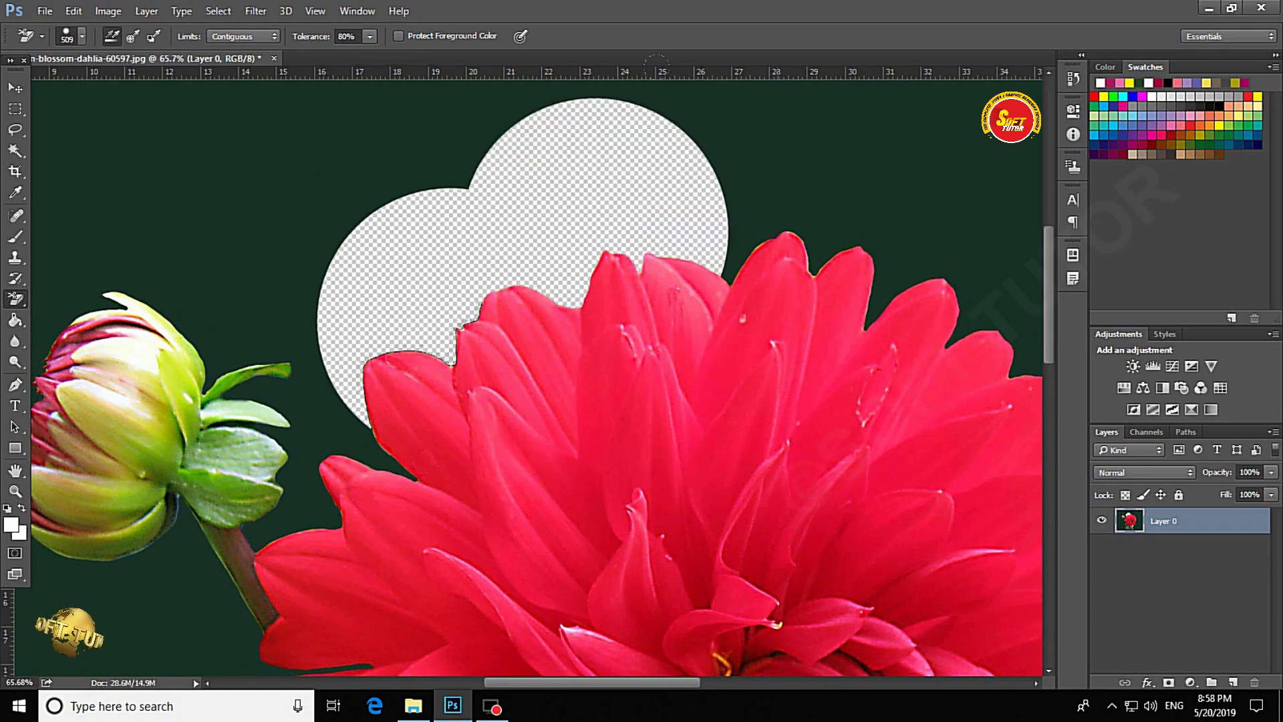
left_click(777, 187)
left_click(943, 234)
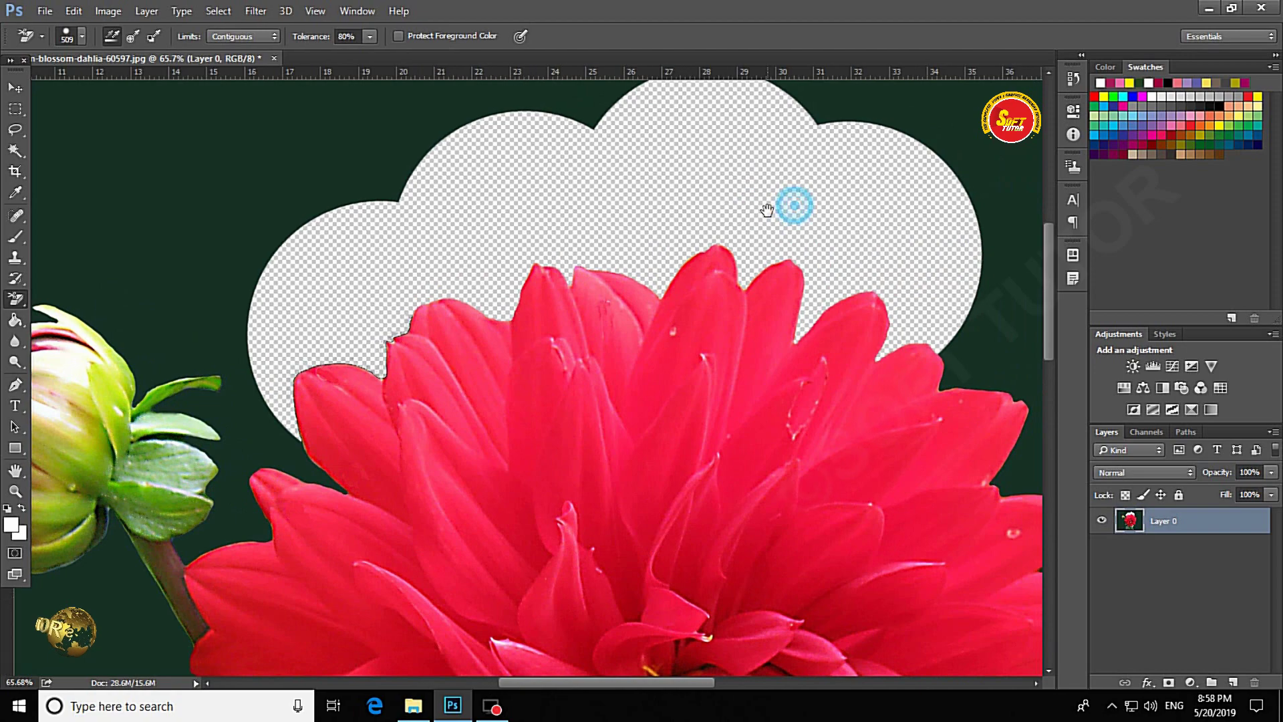
left_click_drag(836, 198, 787, 203)
left_click_drag(323, 269, 544, 392)
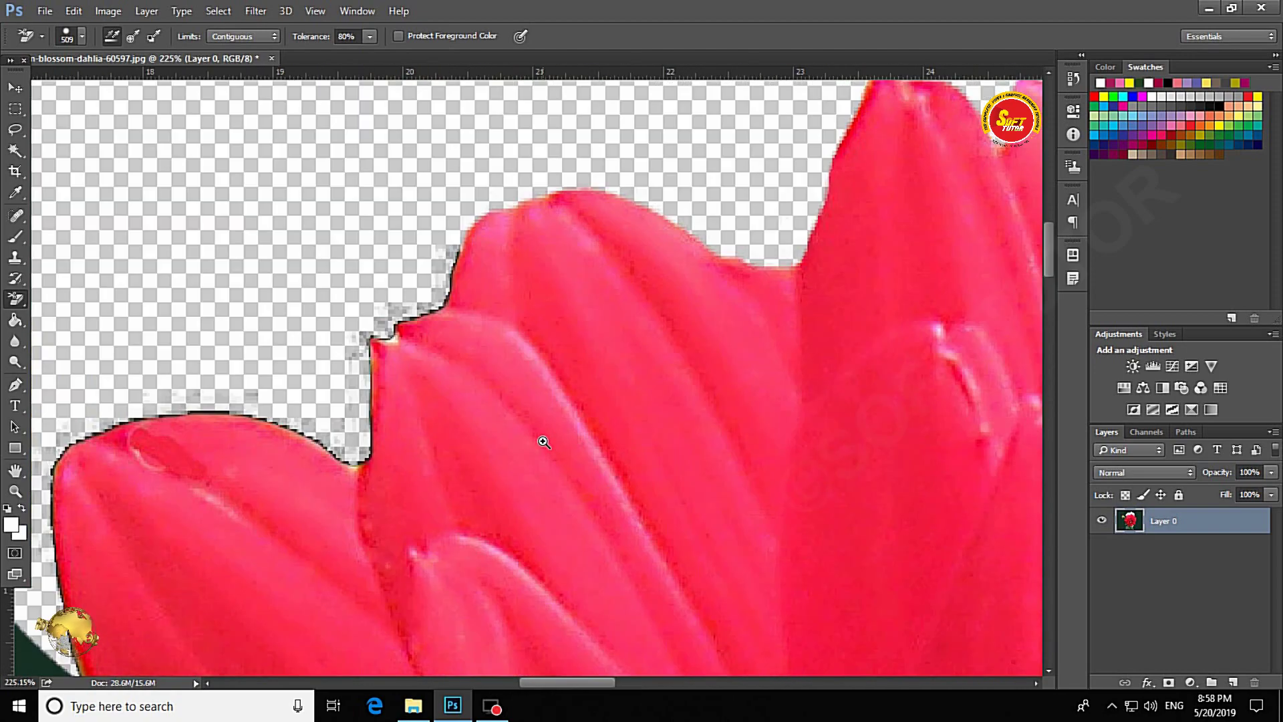
left_click_drag(464, 221, 516, 284)
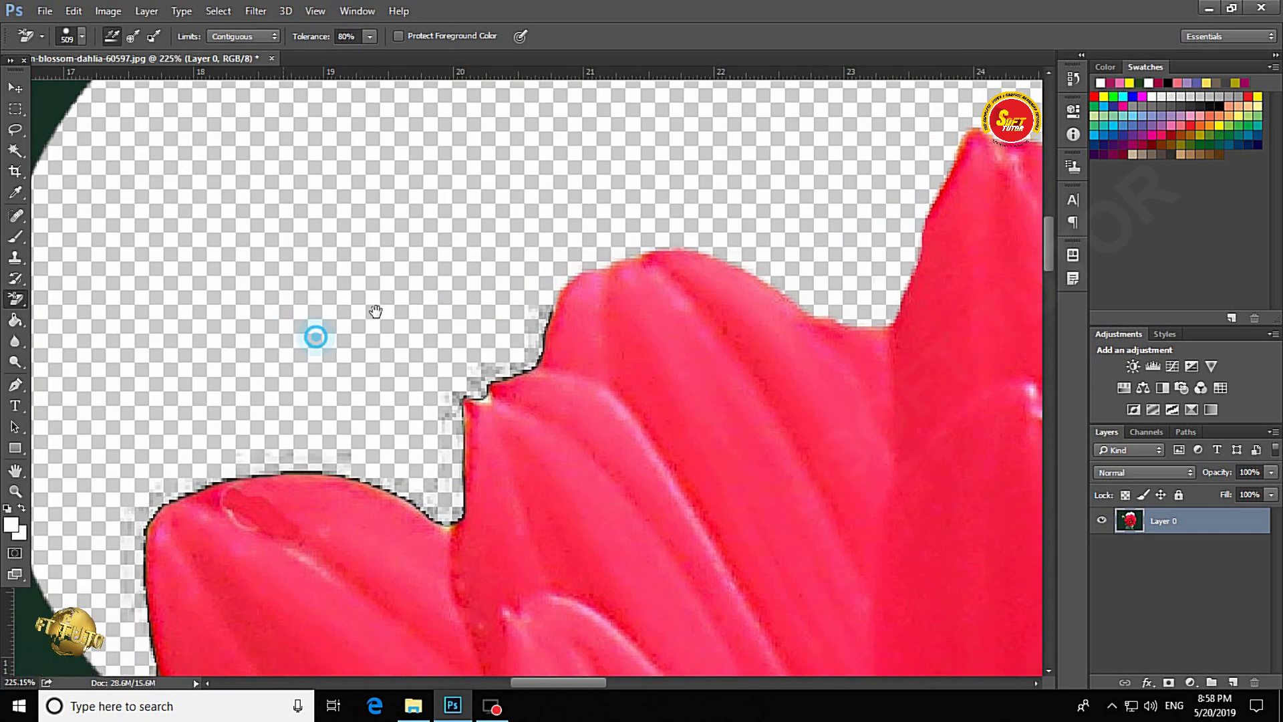
left_click_drag(309, 357, 459, 221)
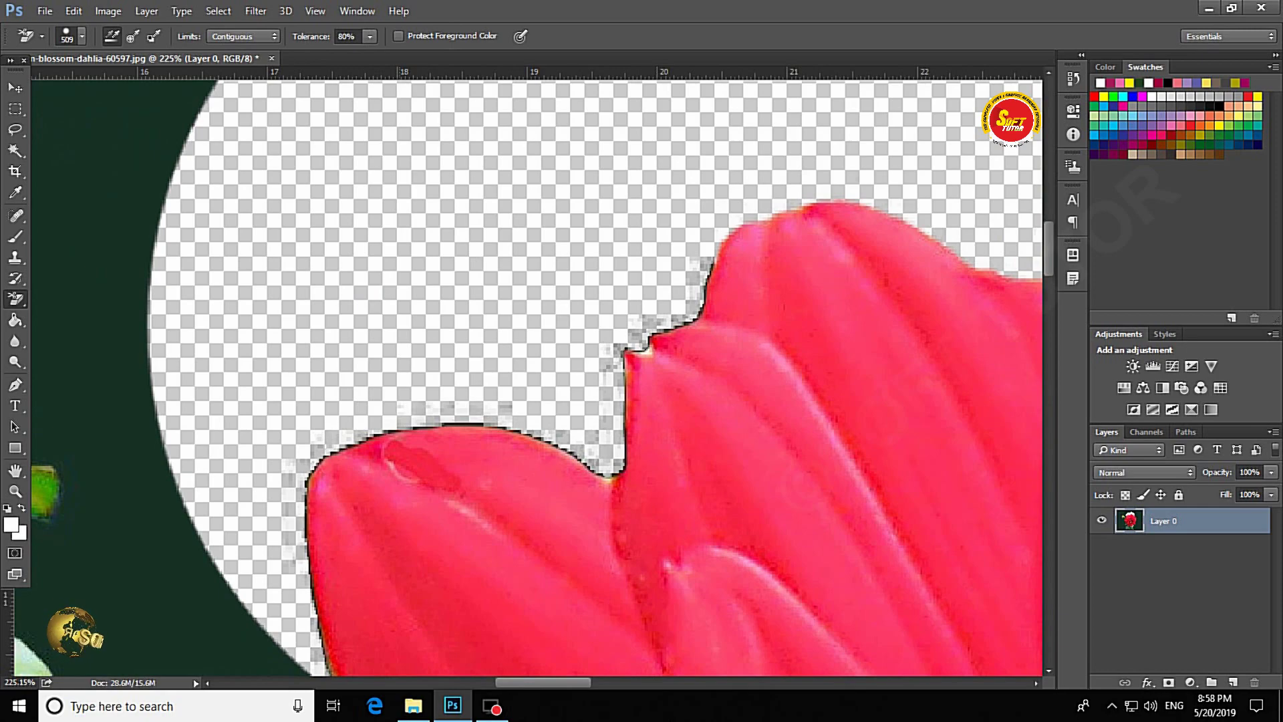
left_click_drag(707, 229, 395, 317)
left_click_drag(825, 168, 525, 201)
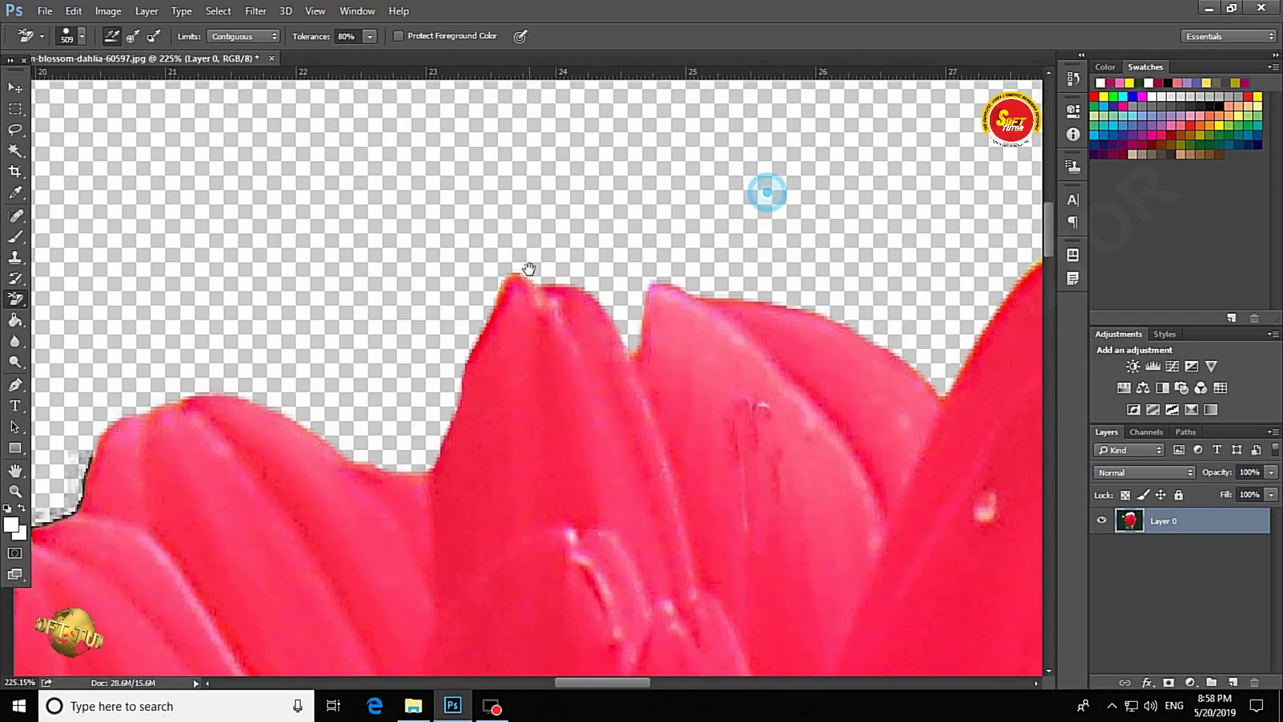
left_click_drag(627, 174, 444, 229)
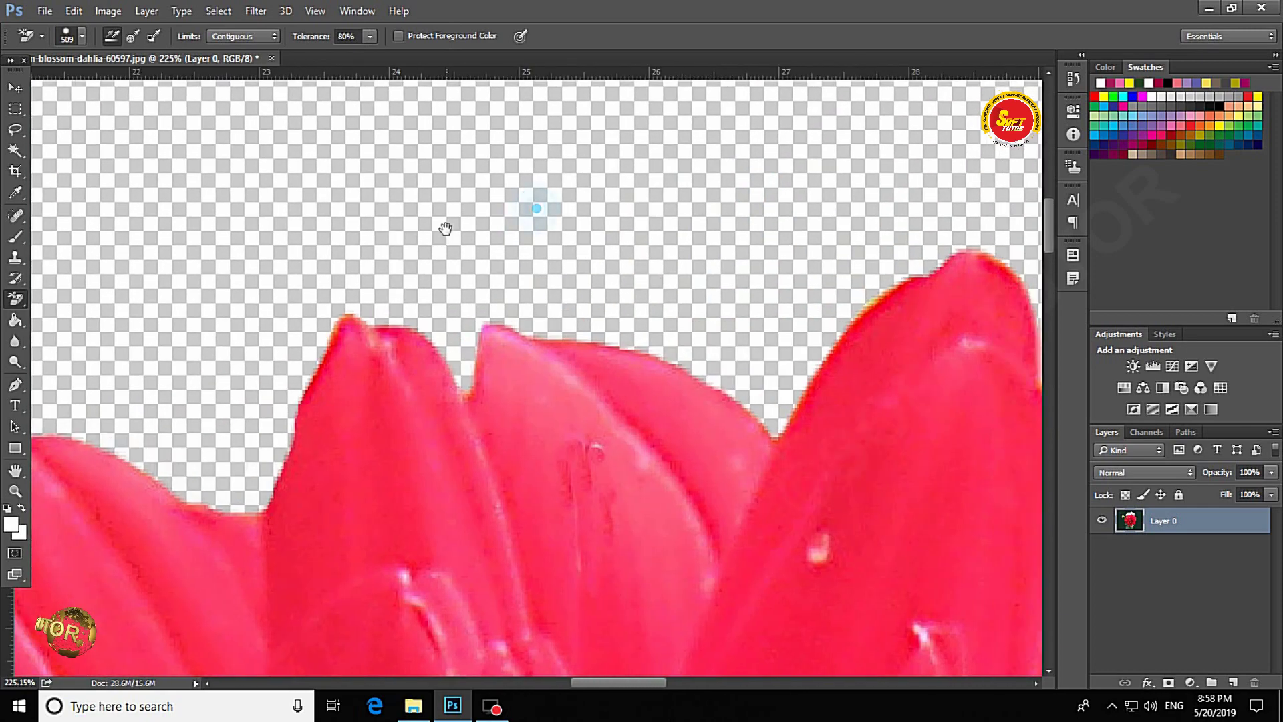
key("ctrl+1")
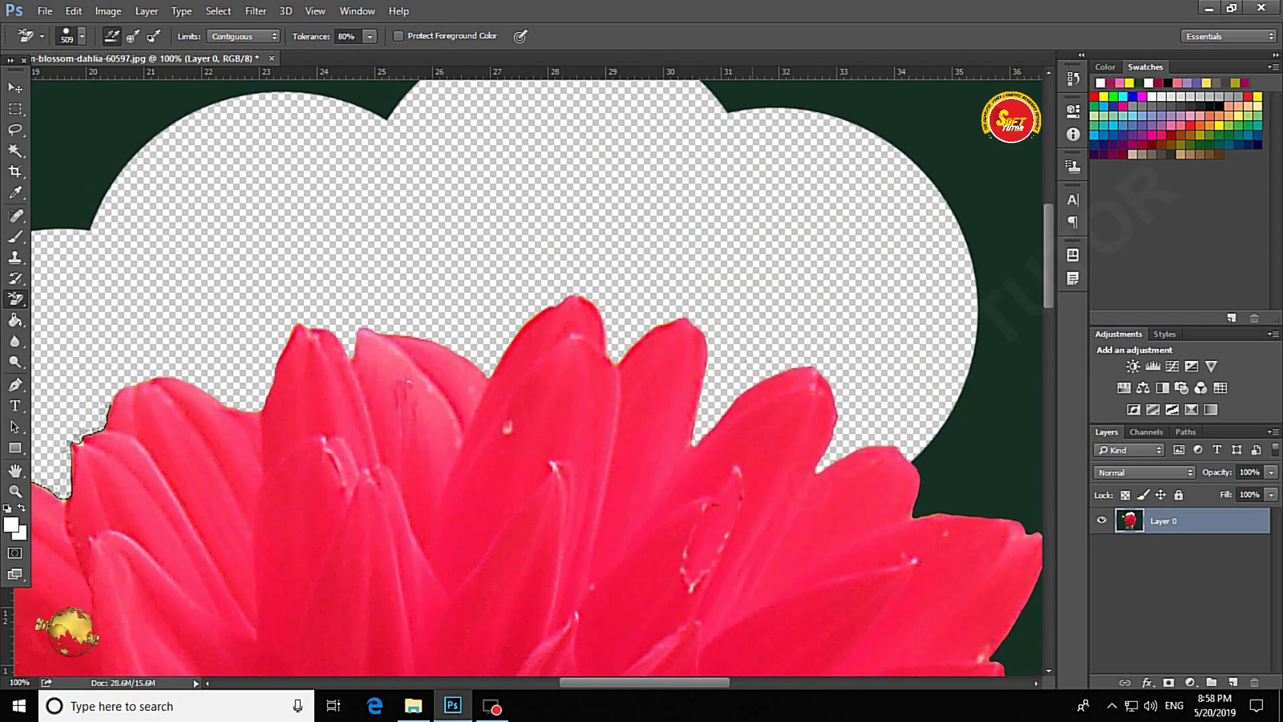
Step: Erase background down the dahlia's right-side petals to the lower right, then zoom to 66.7%
left_click_drag(805, 310, 504, 192)
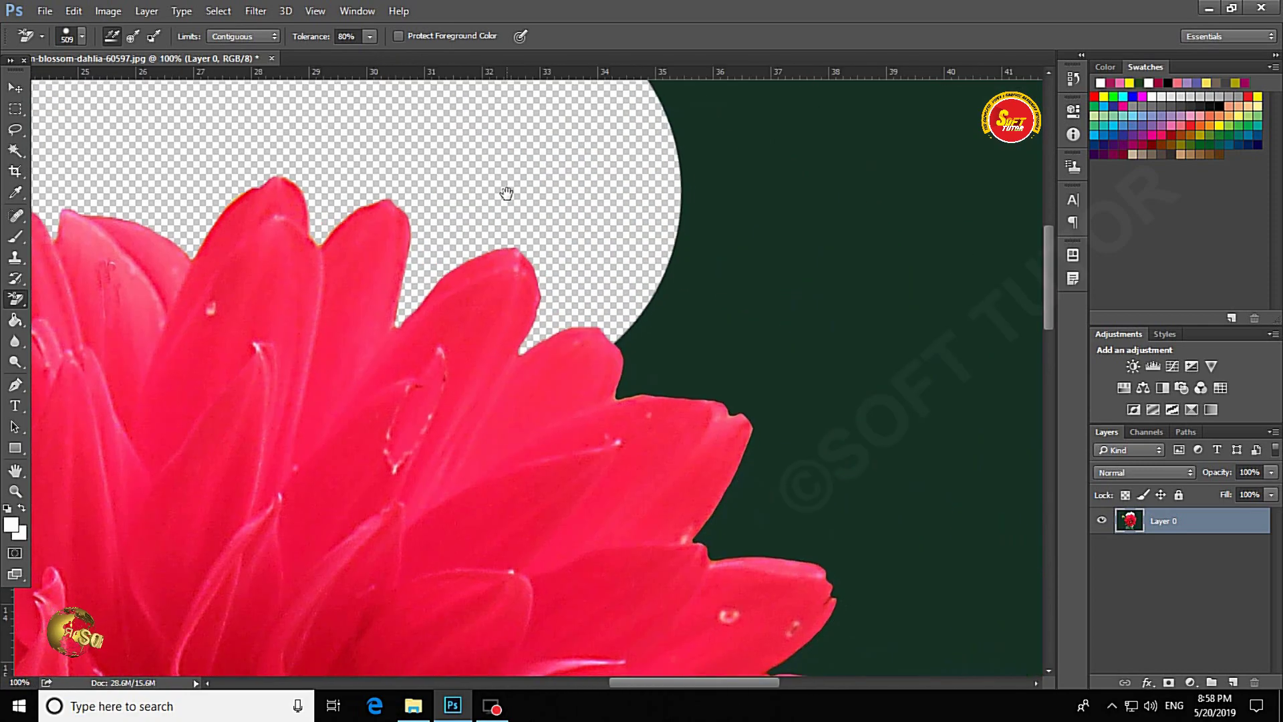
left_click(666, 349)
left_click_drag(825, 482, 722, 259)
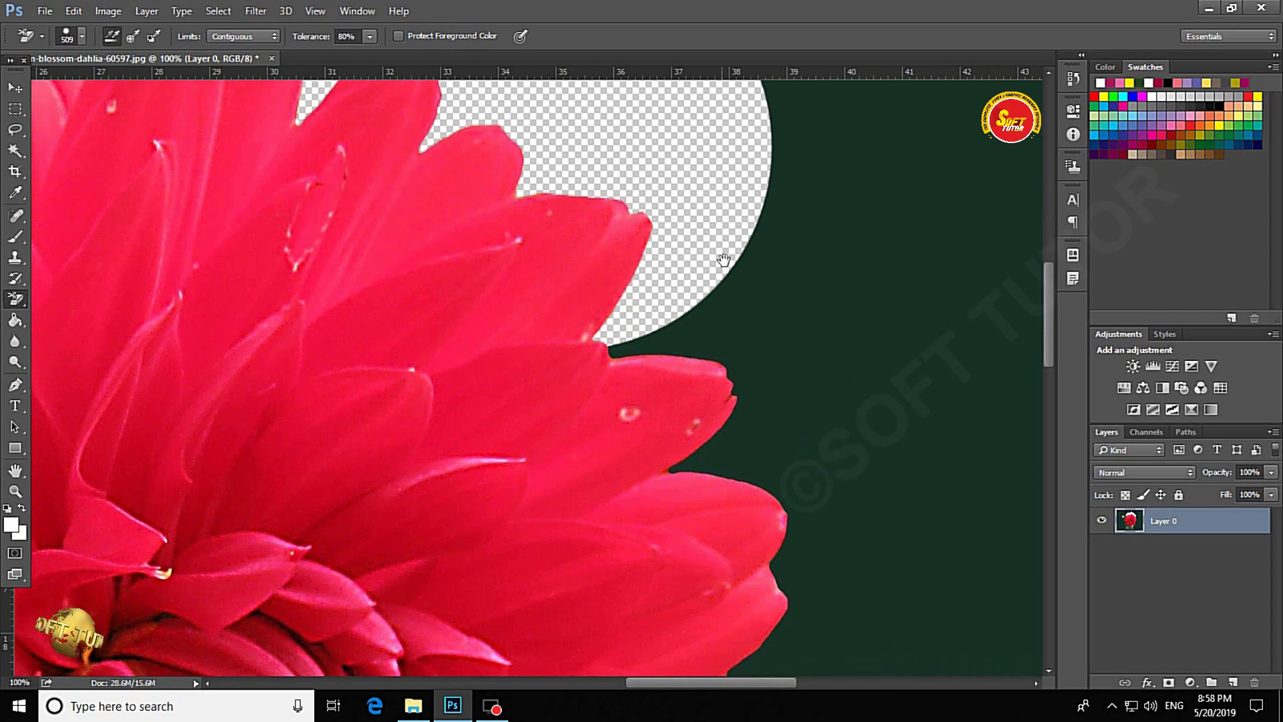
left_click(804, 309)
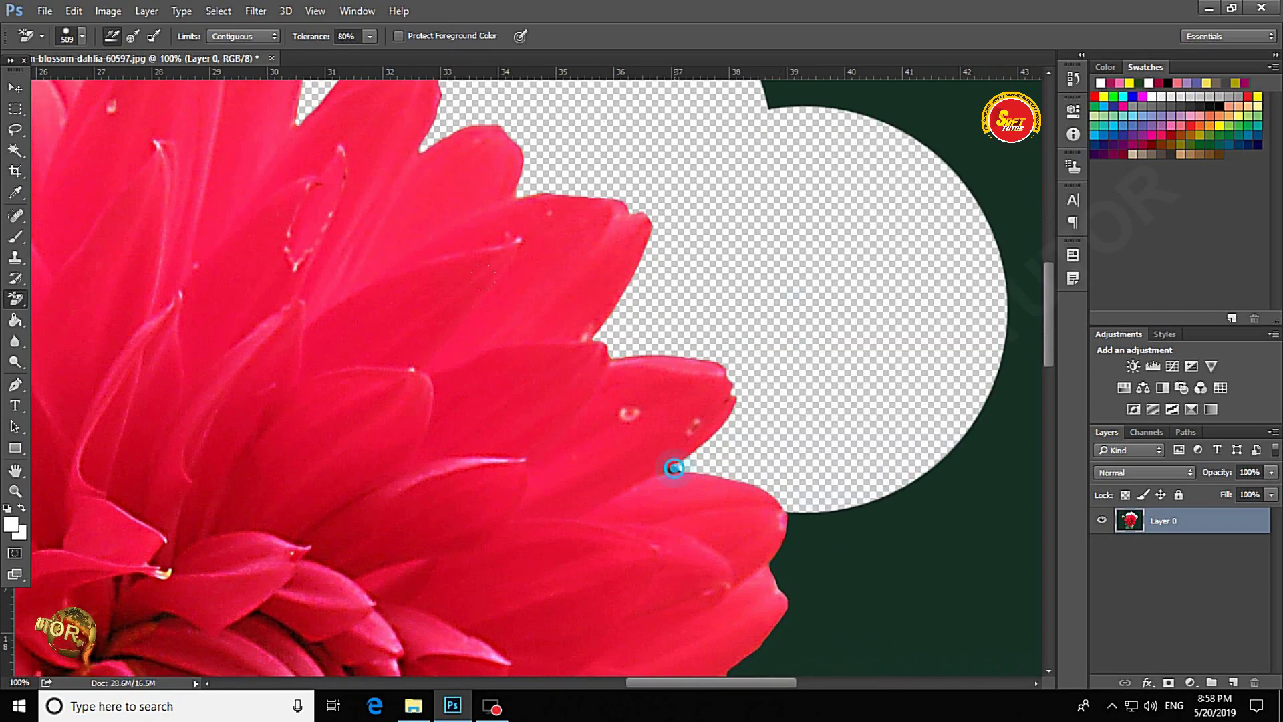
left_click_drag(802, 548, 697, 274)
left_click(754, 301)
left_click(754, 515)
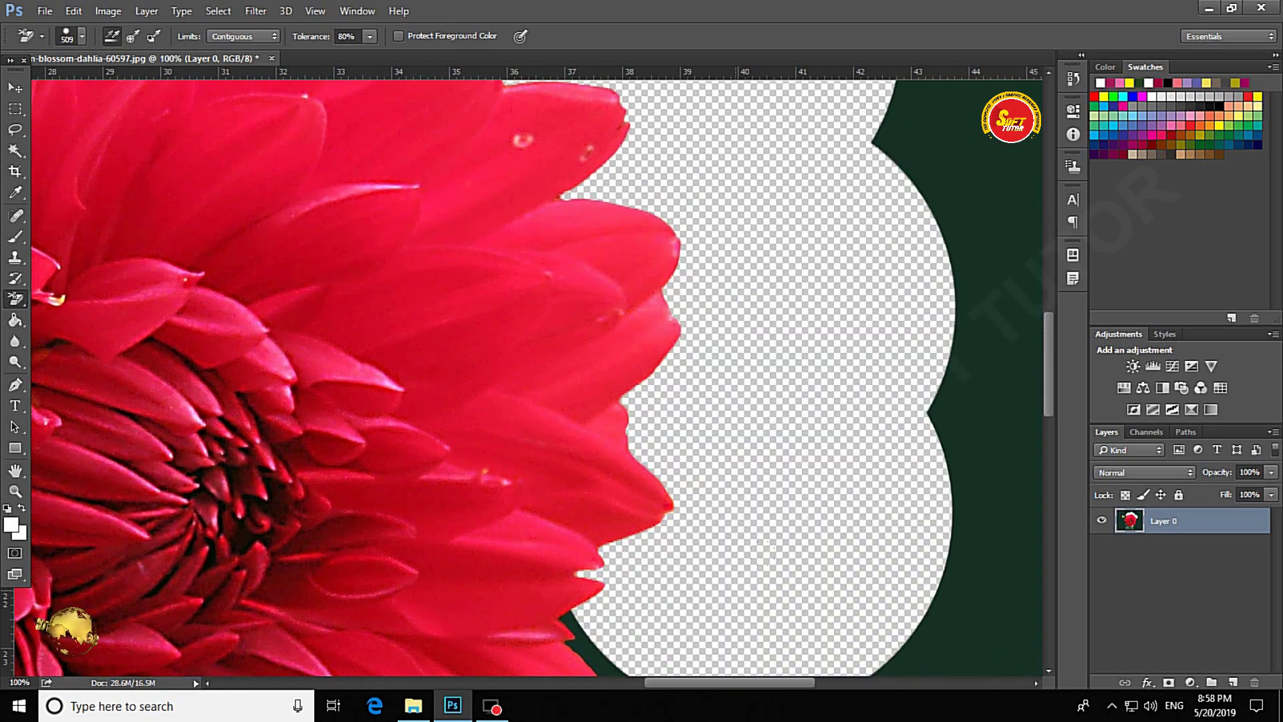
left_click_drag(716, 672, 659, 355)
left_click(645, 401)
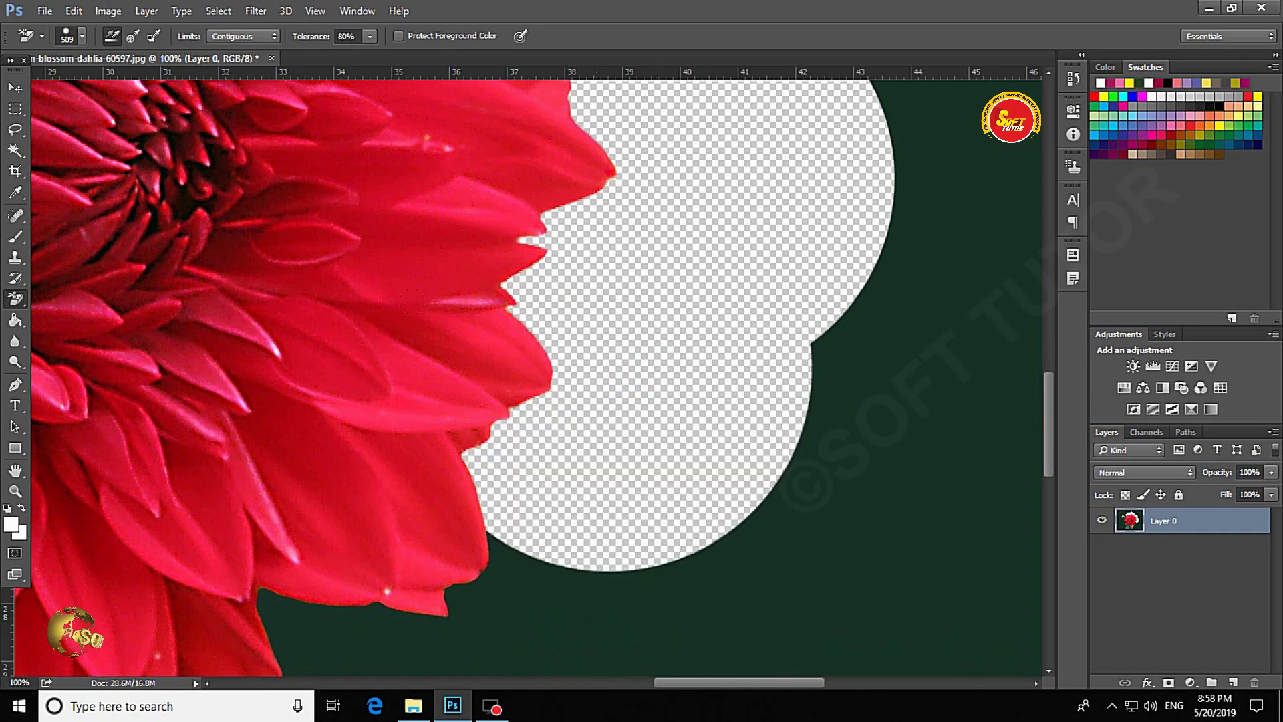
key("ctrl+minus")
left_click_drag(636, 252, 689, 355)
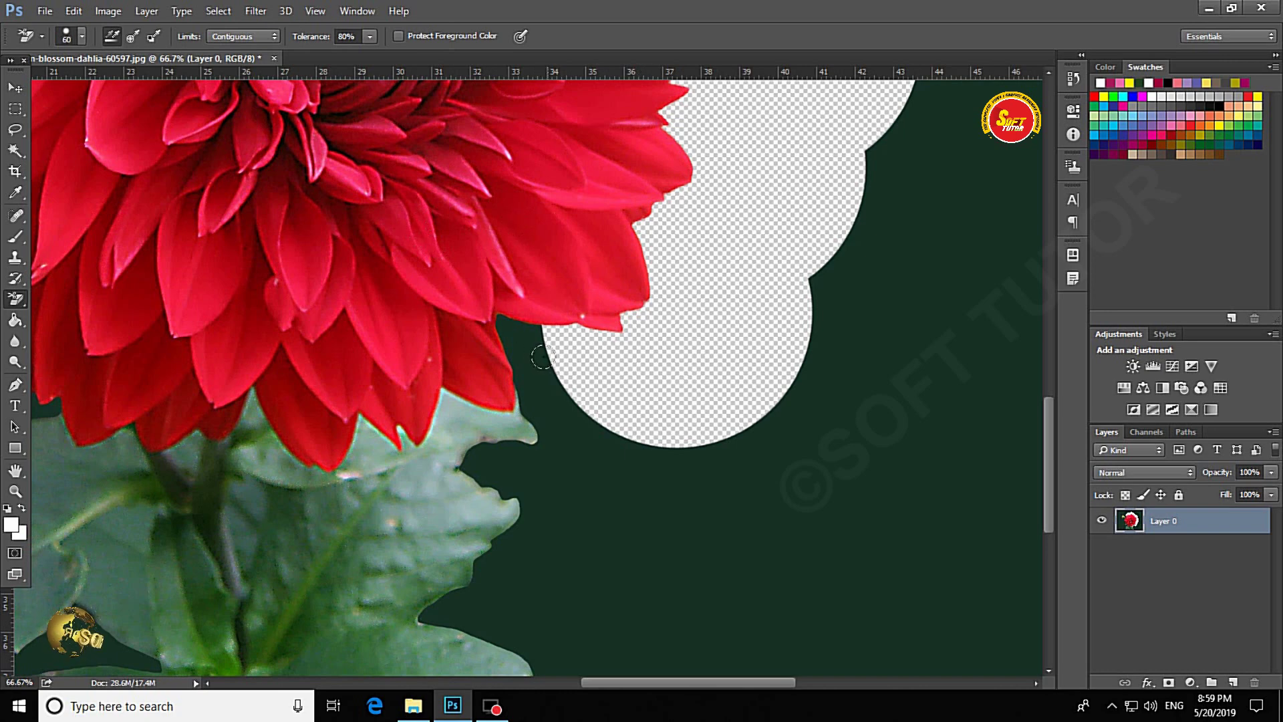
Step: Enlarge the eraser to 150 and erase beside the petals, undoing a stroke that cut the leaf
key("]")
left_click_drag(527, 341, 480, 296)
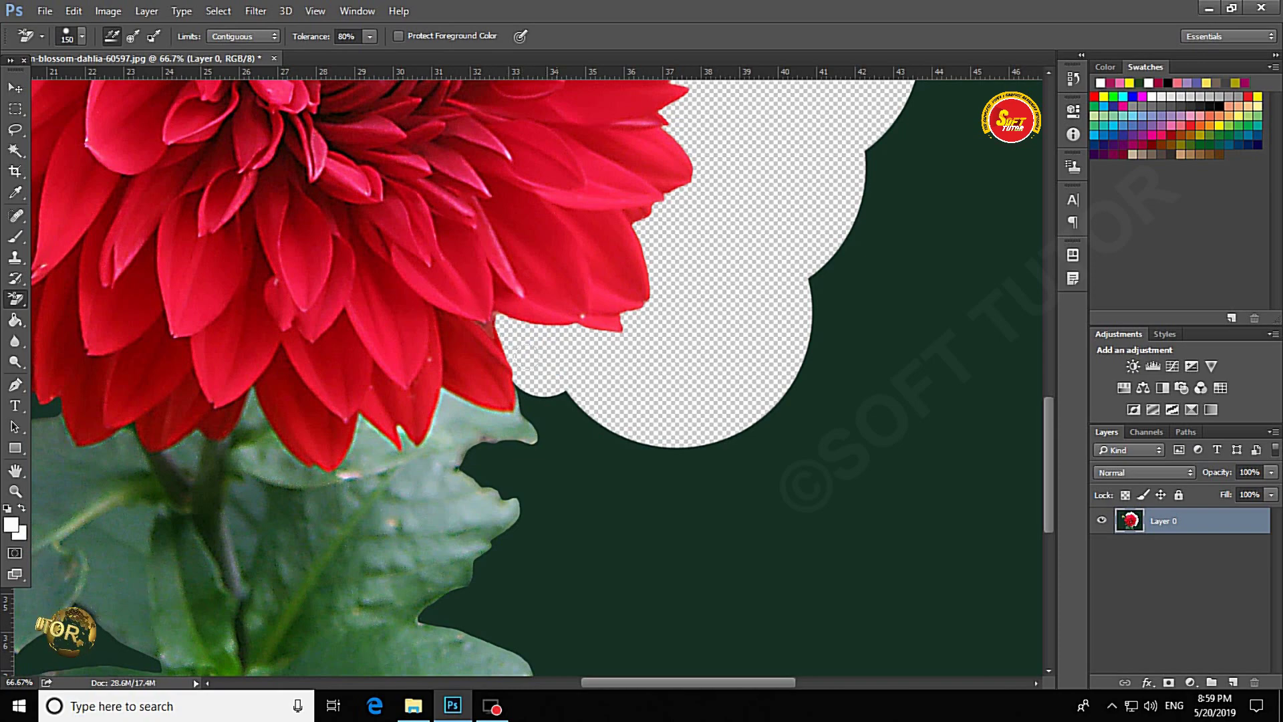
left_click_drag(528, 395, 515, 259)
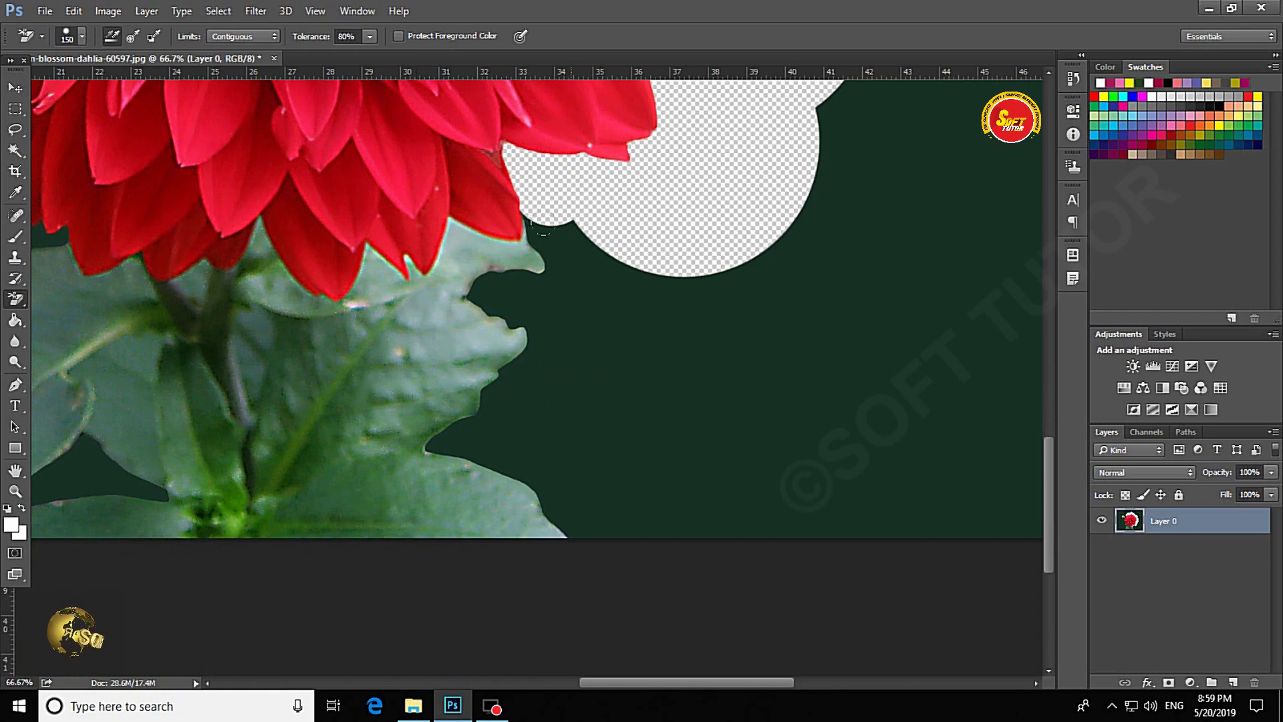
mouse_move(556, 238)
left_mouse_down()
mouse_move(539, 279)
mouse_move(500, 295)
mouse_move(535, 347)
left_mouse_up()
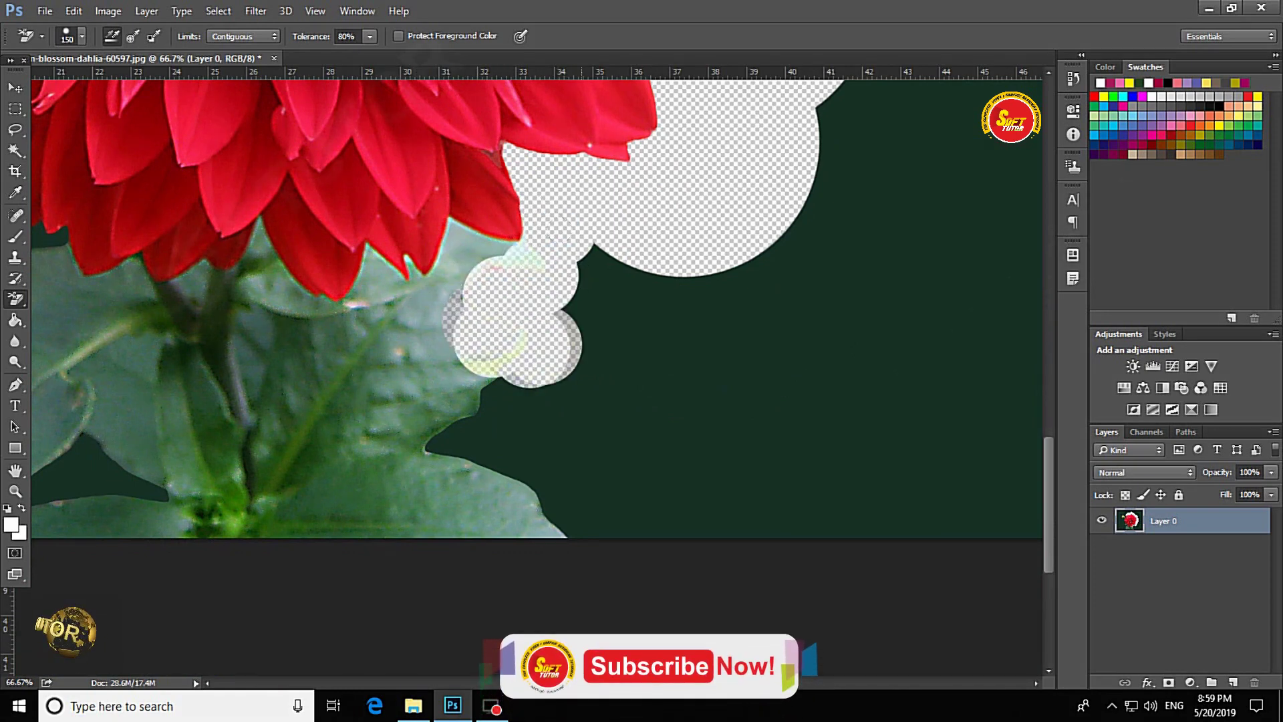
key("ctrl+alt+z")
key("ctrl+alt+z")
key("ctrl+alt+z")
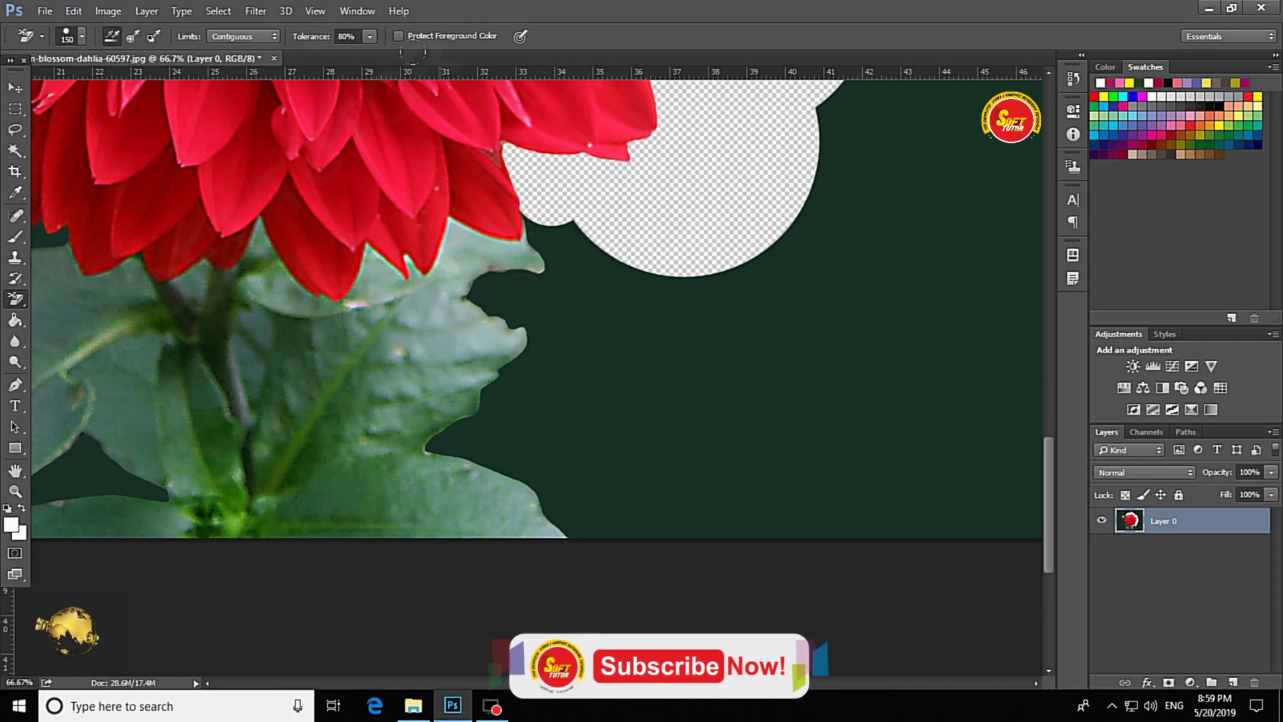
Step: Lower eraser tolerance to 13% and click away background along the leaf edge
left_click(370, 36)
left_click_drag(362, 55, 312, 55)
left_click(562, 230)
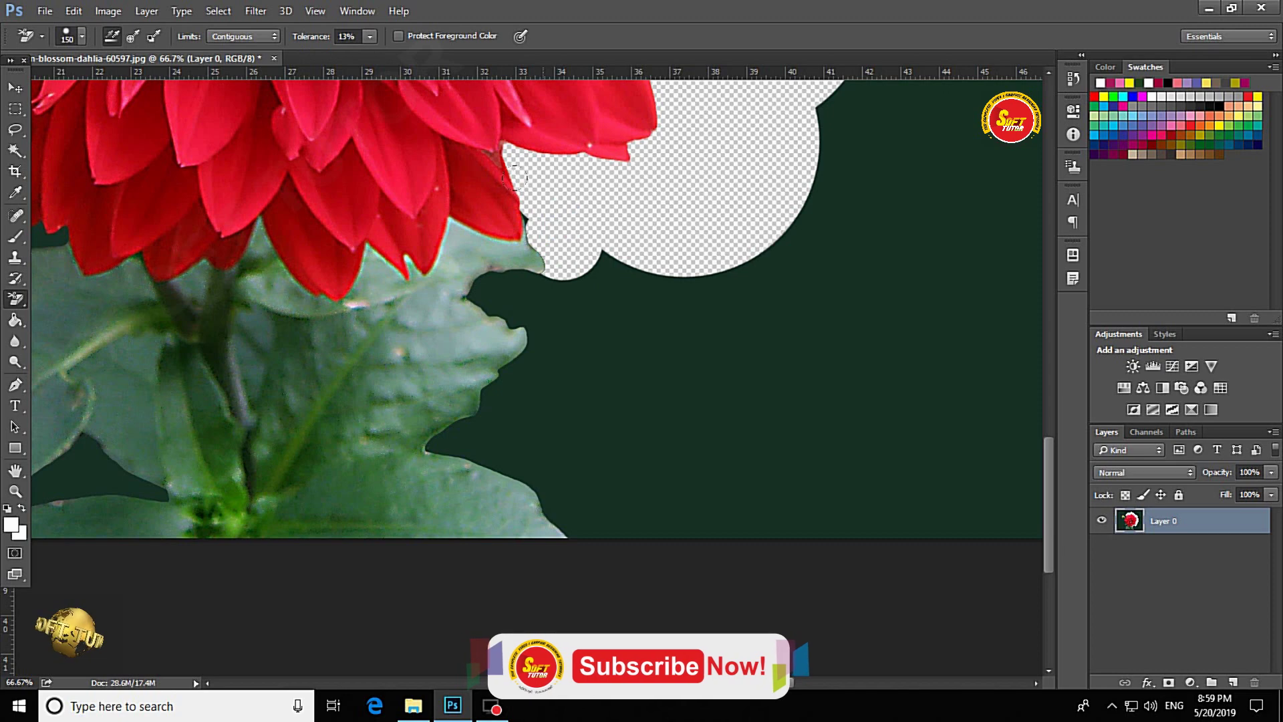
left_click(561, 293)
left_click(511, 295)
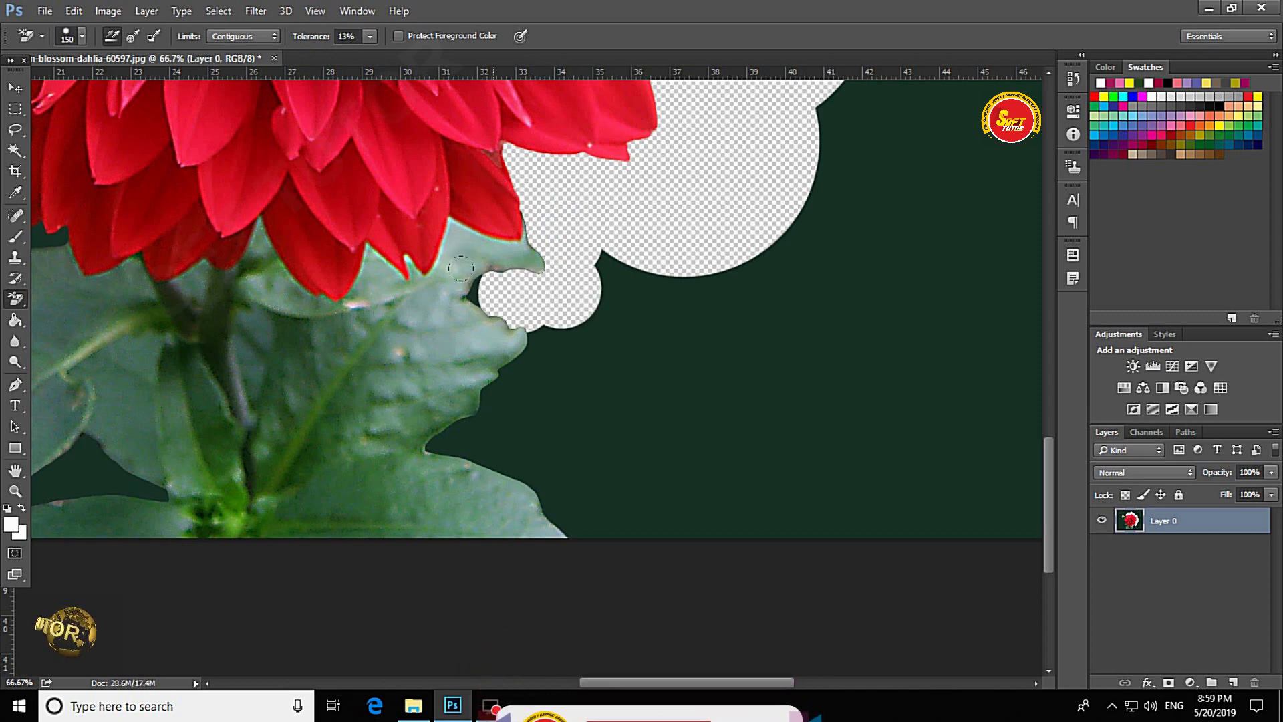
left_click(486, 267)
left_click(511, 314)
left_click(507, 352)
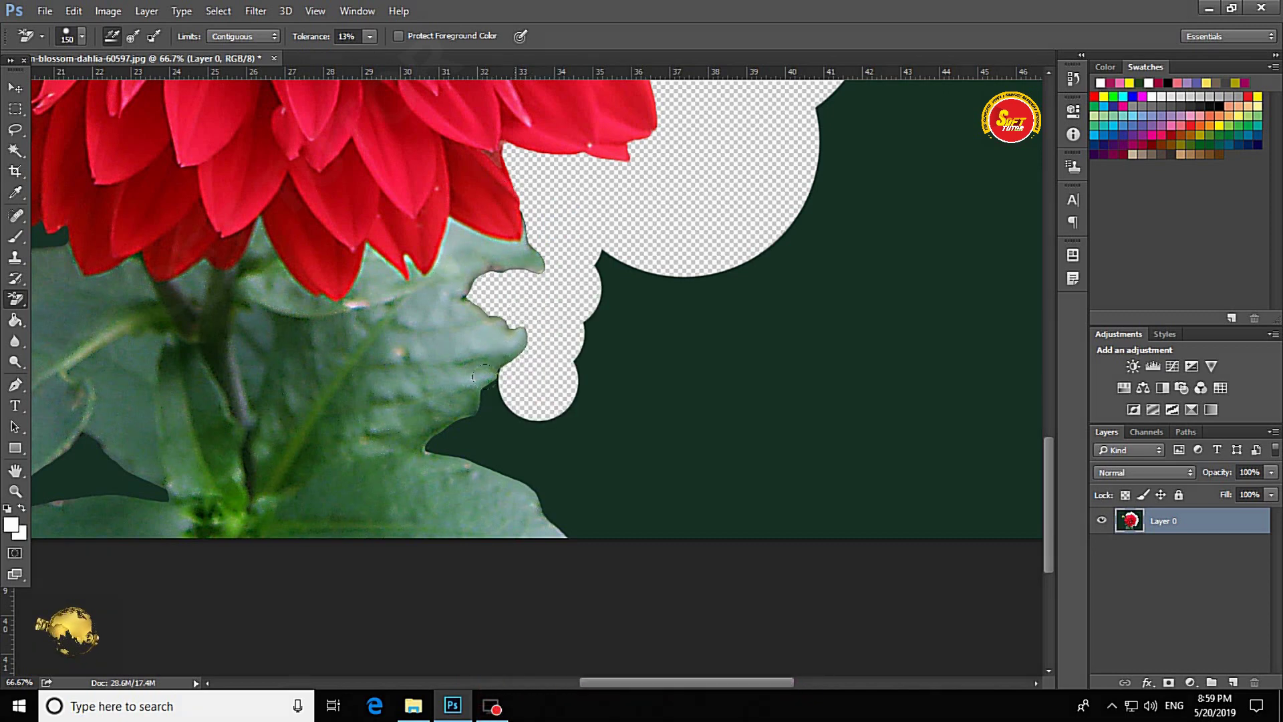
left_click(470, 397)
left_click(452, 413)
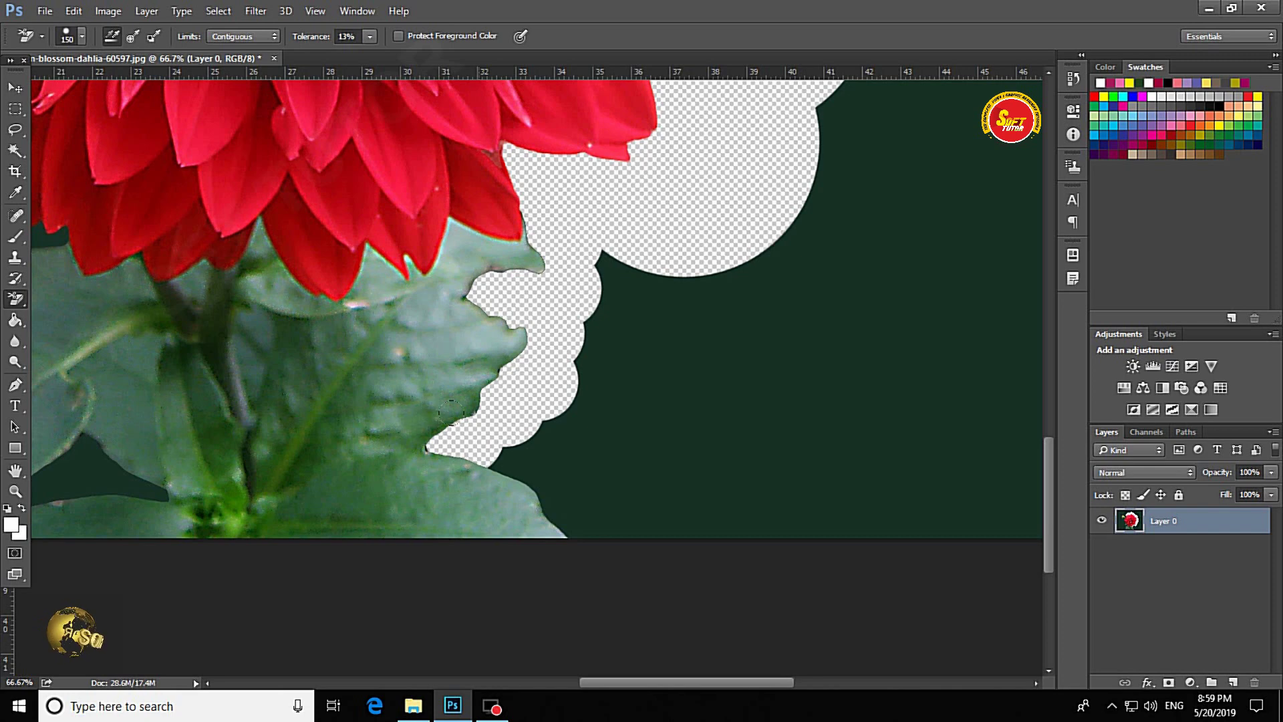
Step: Erase background along the lower leaf edge and to the right of the leaves
mouse_move(471, 425)
left_mouse_down()
mouse_move(564, 493)
mouse_move(549, 500)
left_mouse_up()
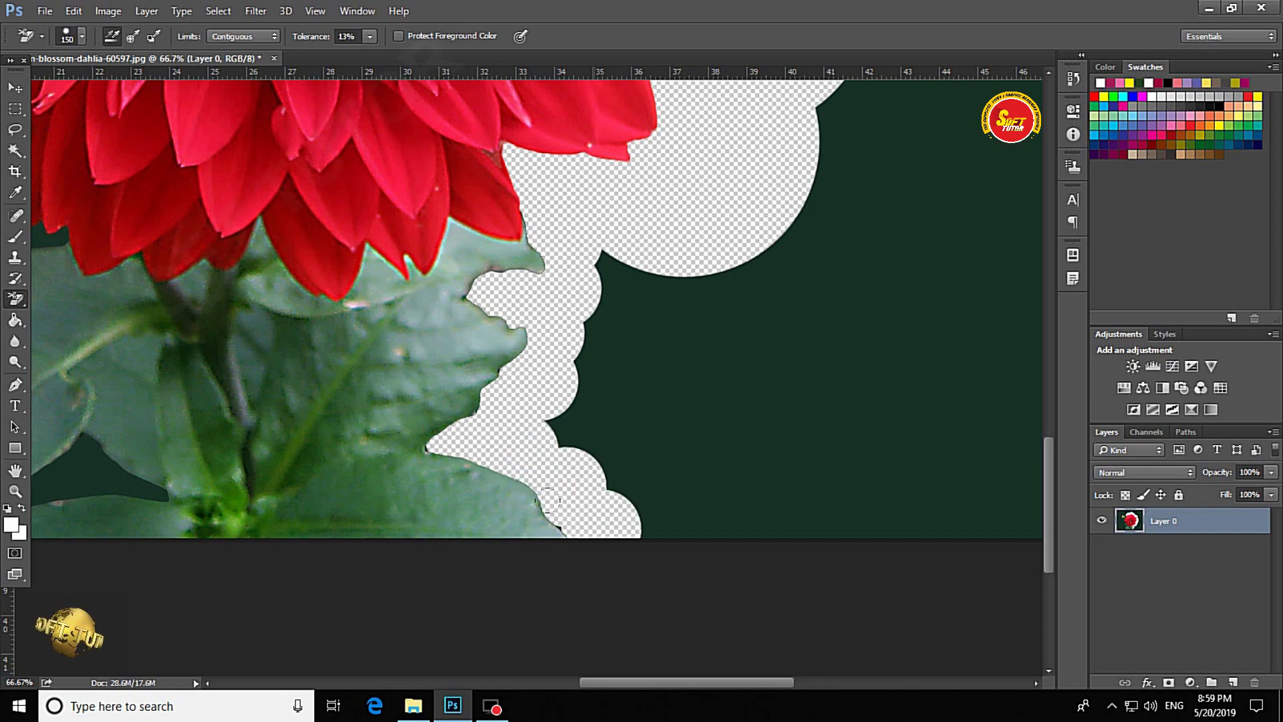
key("ctrl+z")
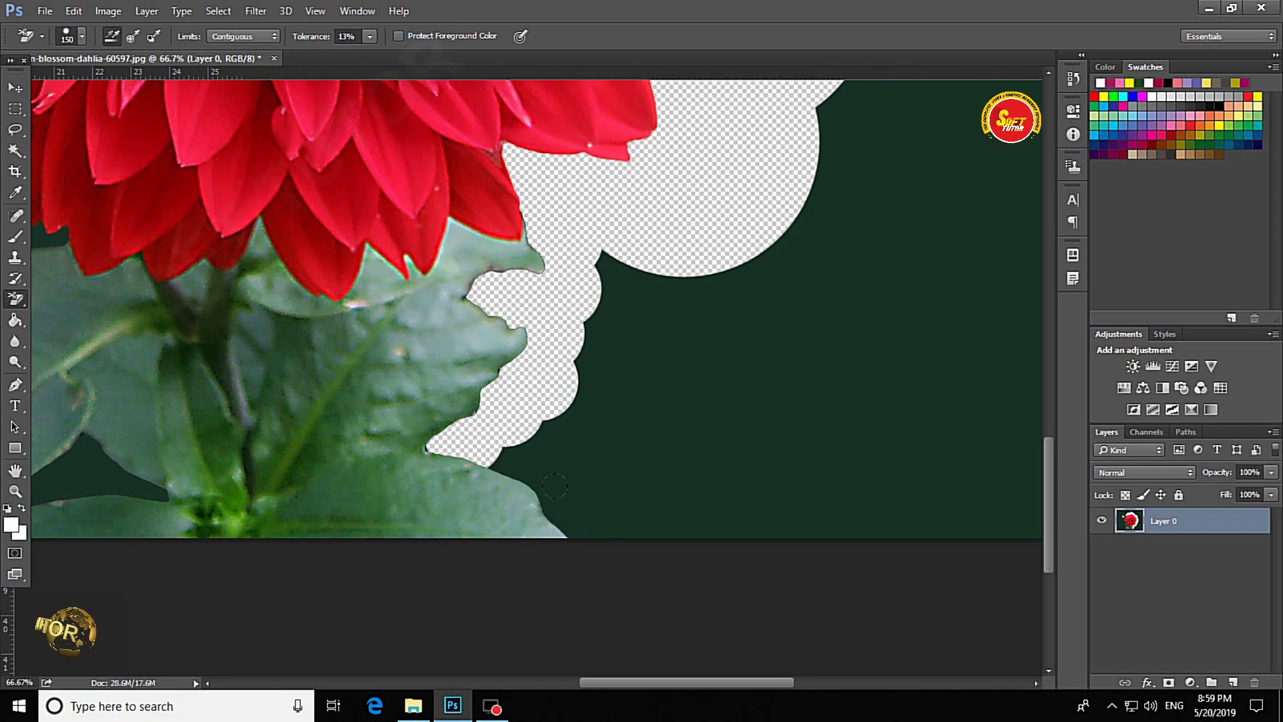
mouse_move(521, 451)
left_mouse_down()
mouse_move(581, 530)
mouse_move(595, 427)
mouse_move(587, 251)
mouse_move(669, 294)
left_mouse_up()
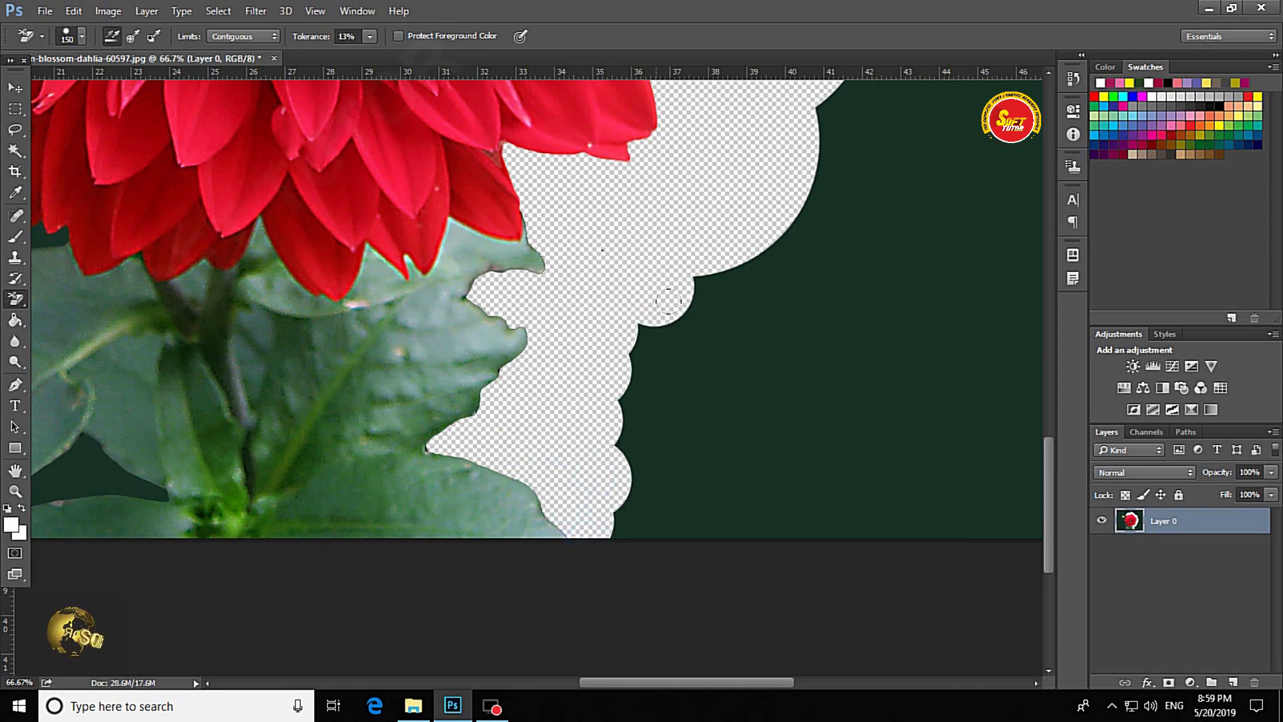
left_click_drag(573, 258, 635, 284)
left_click(668, 276)
scroll(638, 249, "left", 5)
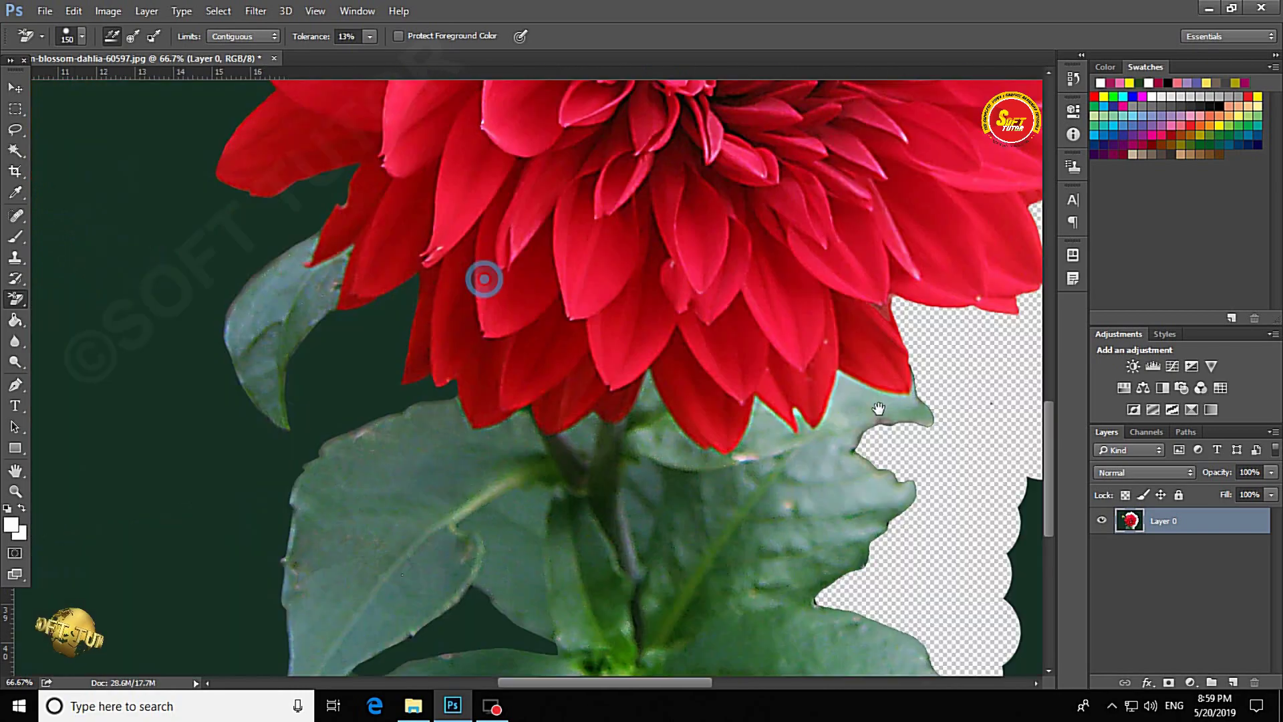
scroll(481, 278, "left", 3)
scroll(619, 372, "down", 2)
Step: Clear the green between the leaves, along the left leaf edge and beside the petals
mouse_move(550, 429)
left_mouse_down()
mouse_move(582, 481)
mouse_move(506, 434)
mouse_move(407, 484)
left_mouse_up()
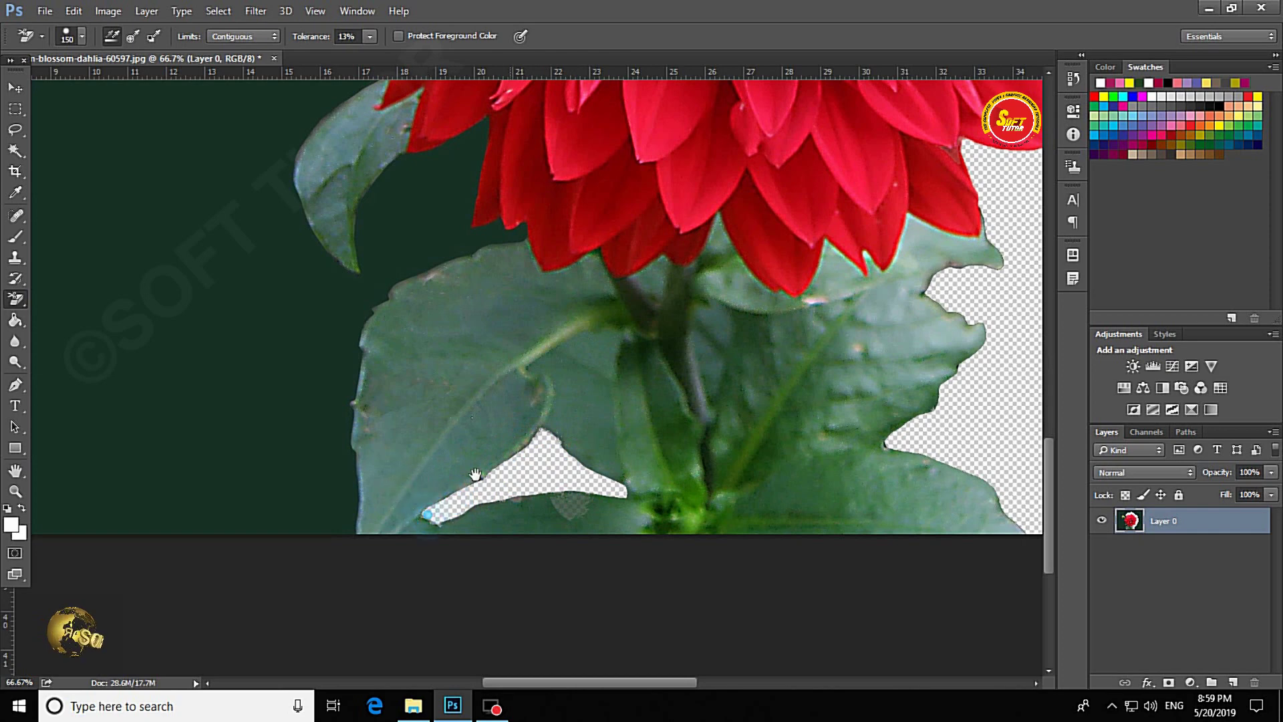
left_click_drag(354, 350, 498, 407)
left_click_drag(528, 574, 452, 326)
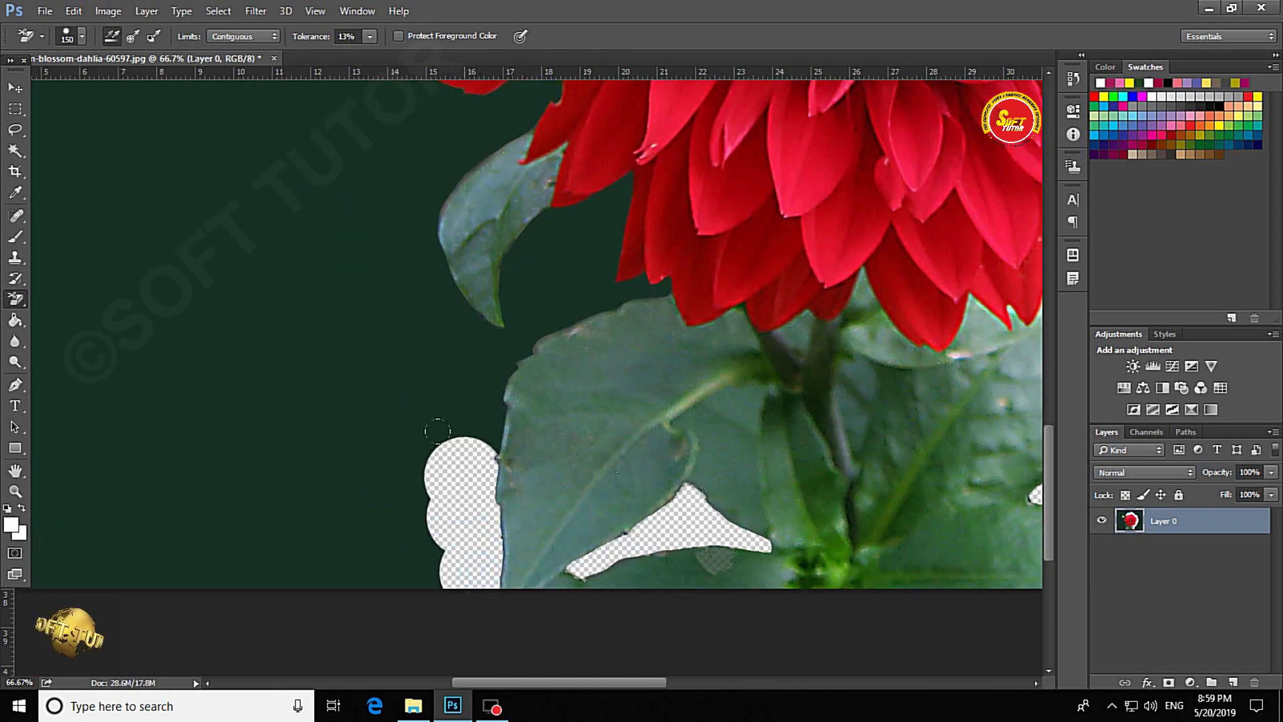
mouse_move(488, 348)
left_mouse_down()
mouse_move(595, 273)
mouse_move(585, 247)
mouse_move(632, 240)
left_mouse_up()
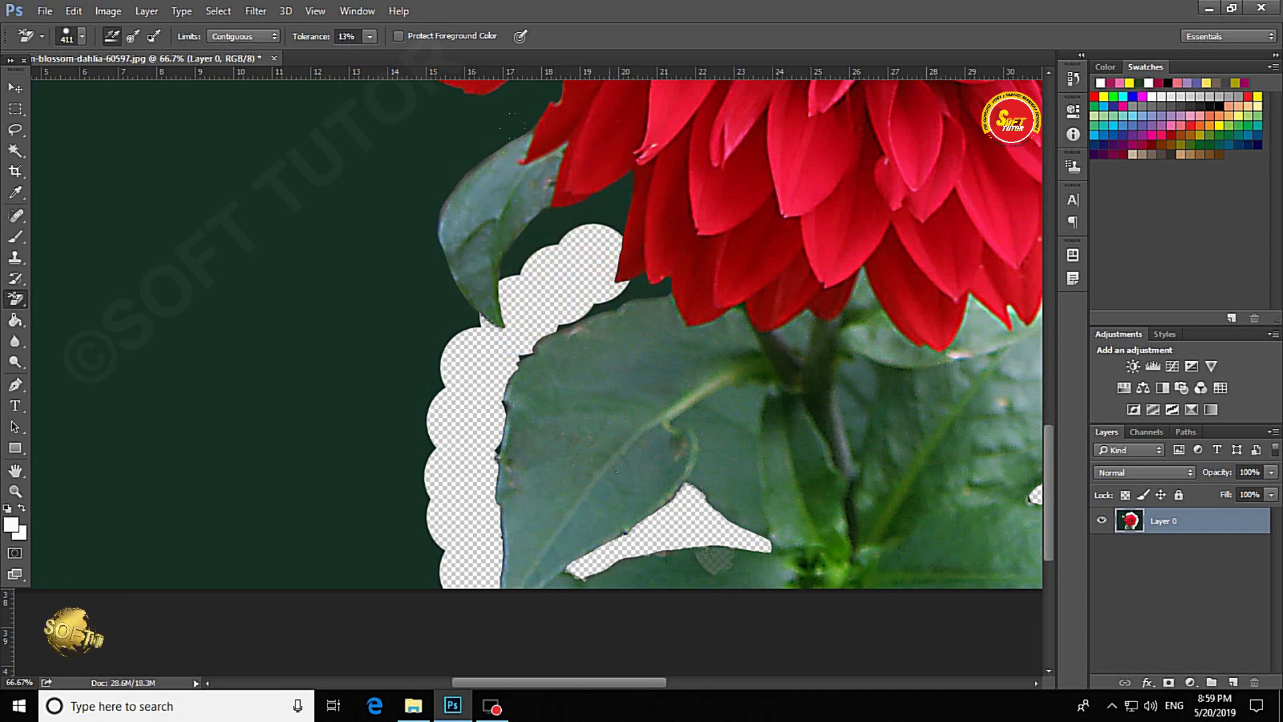
left_click_drag(548, 274, 602, 209)
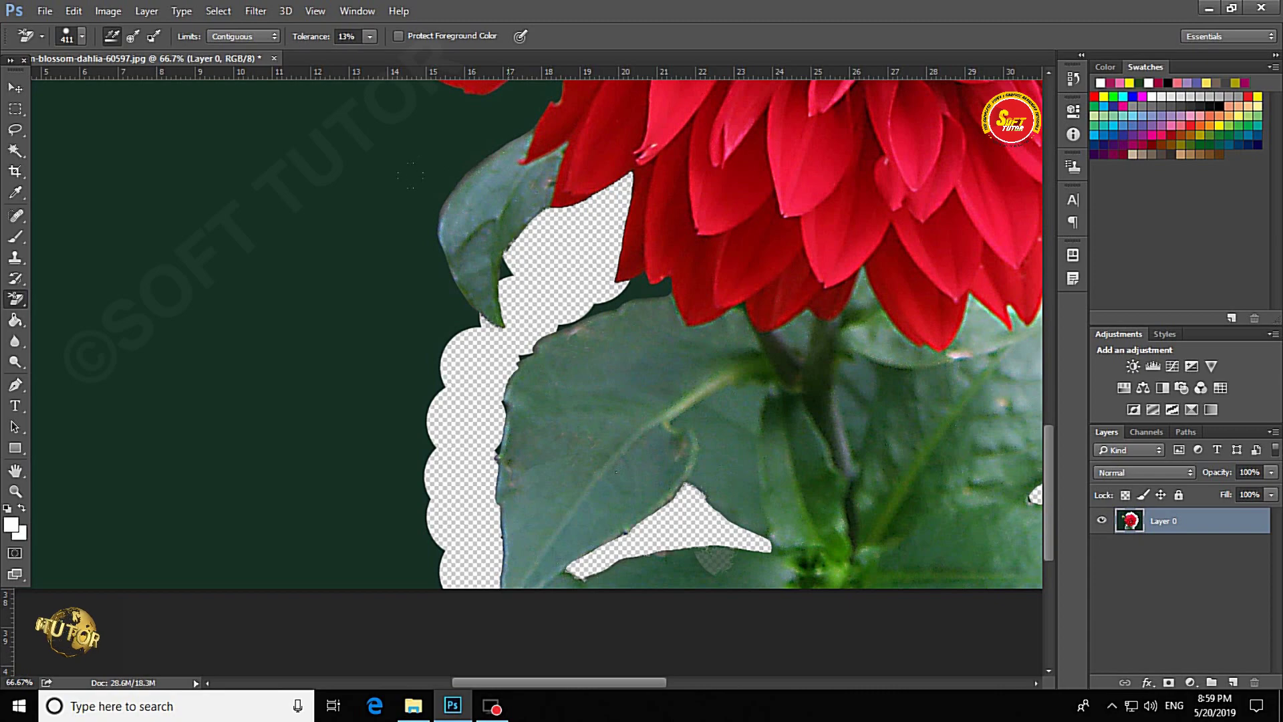
left_click_drag(506, 272, 631, 288)
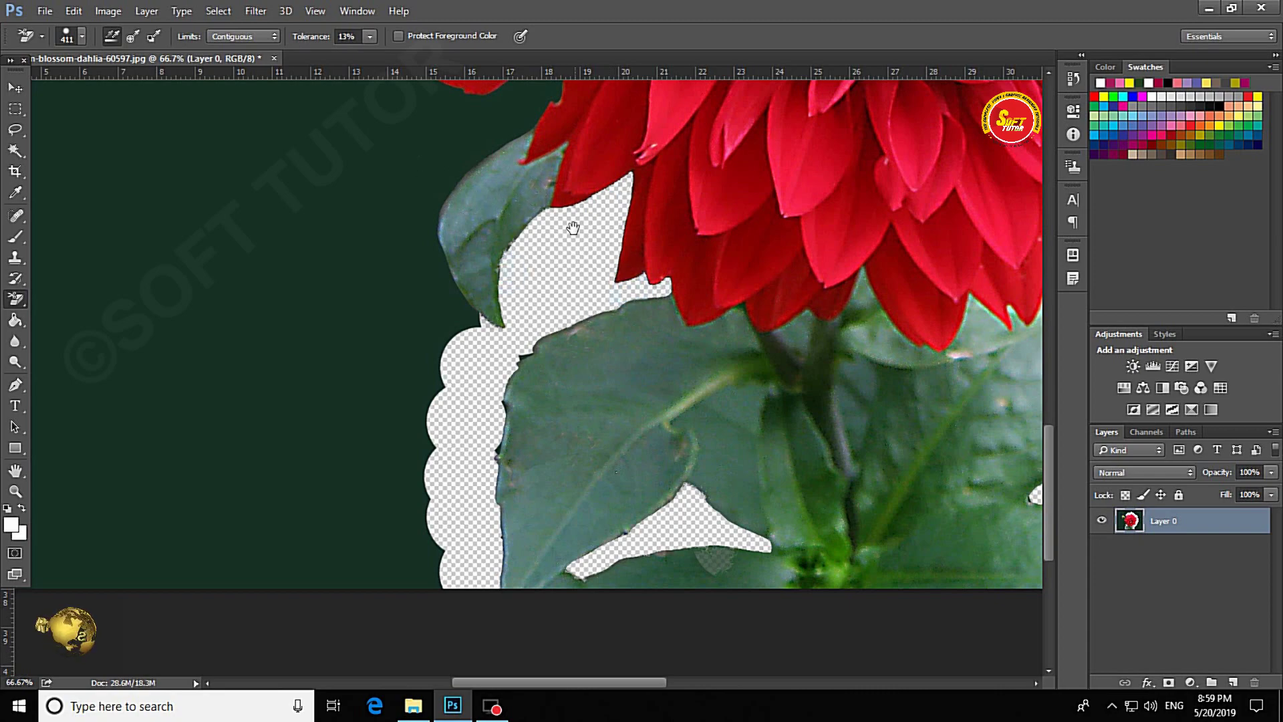
left_click_drag(573, 227, 619, 277)
mouse_move(468, 394)
left_mouse_down()
mouse_move(478, 364)
mouse_move(447, 254)
left_mouse_up()
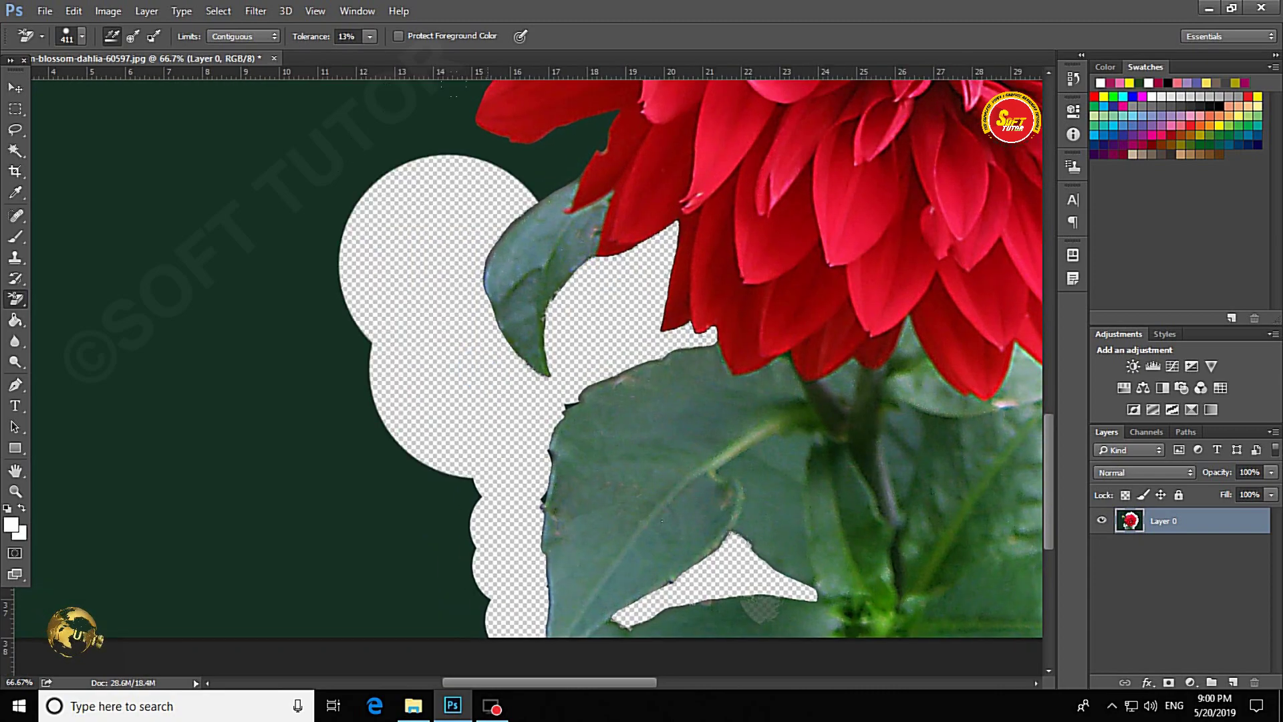
Step: Raise eraser tolerance from 18% to 78%, erase along the petal edge, and zoom out
left_click_drag(585, 143, 600, 373)
left_click_drag(508, 314, 560, 389)
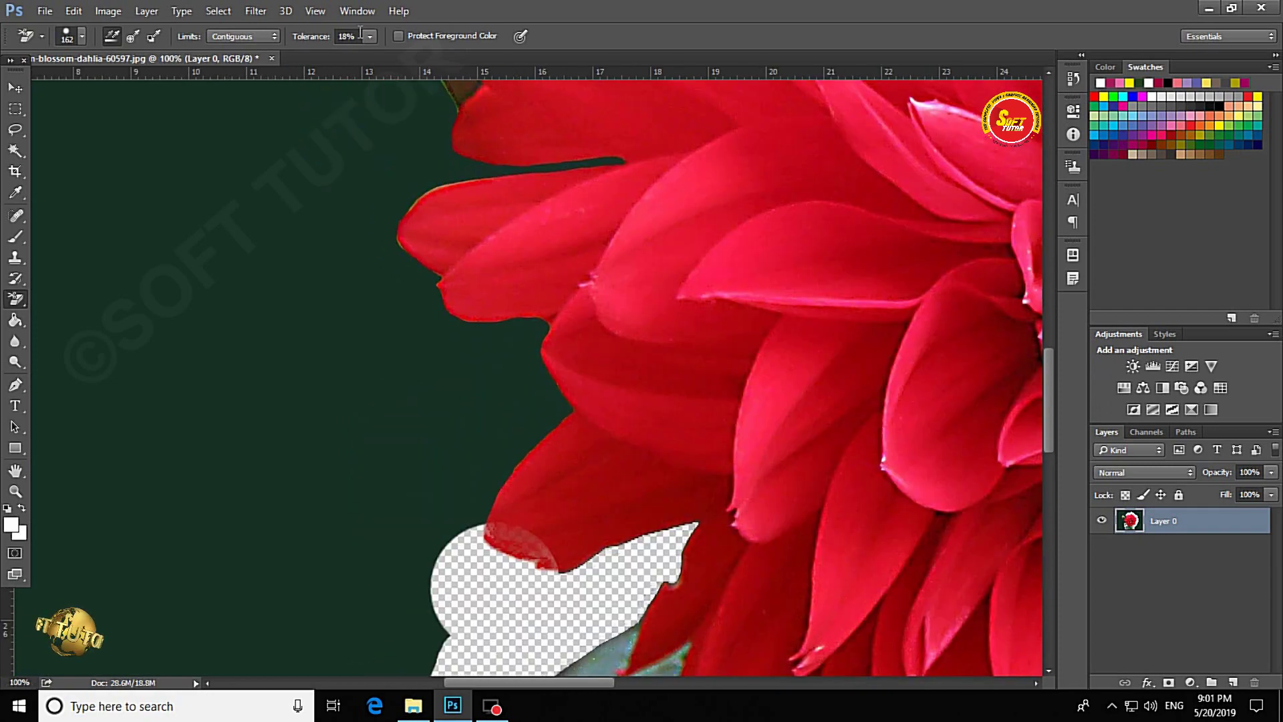
left_click(369, 36)
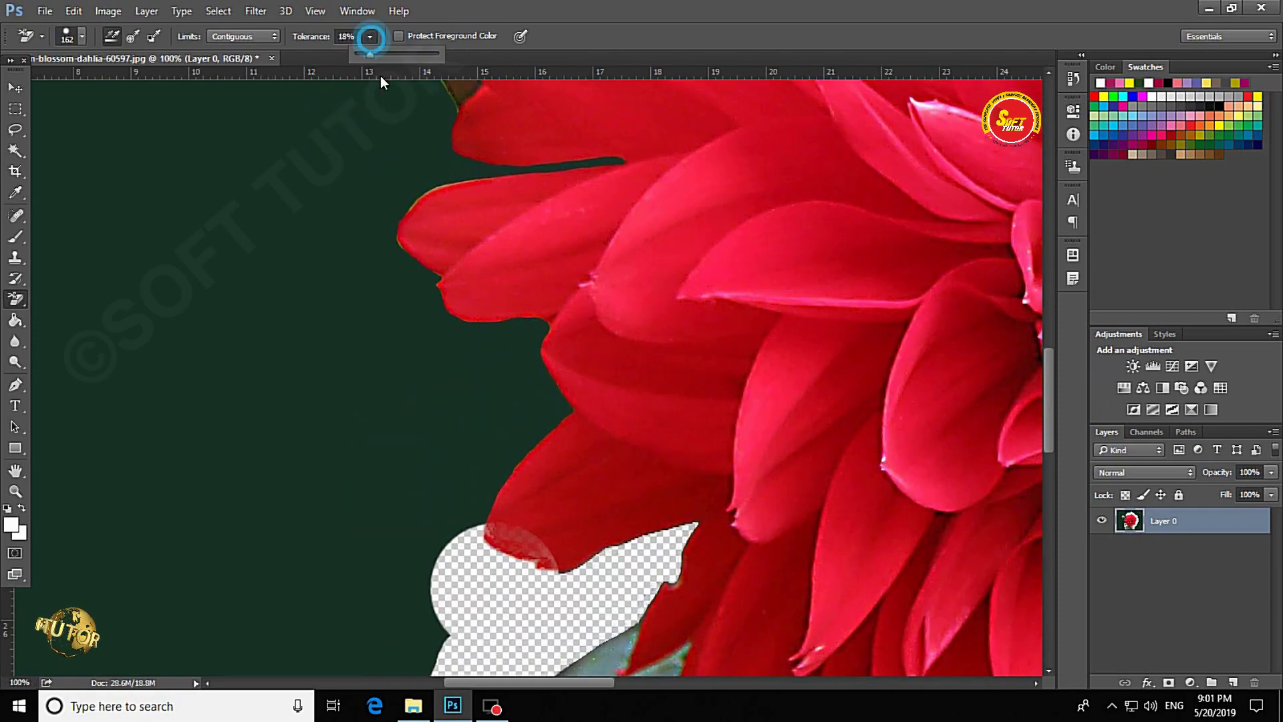
left_click_drag(375, 54, 419, 54)
mouse_move(461, 508)
left_mouse_down()
mouse_move(471, 400)
mouse_move(325, 167)
mouse_move(419, 174)
left_mouse_up()
key("v")
key("ctrl+minus")
key("ctrl+minus")
key("ctrl+minus")
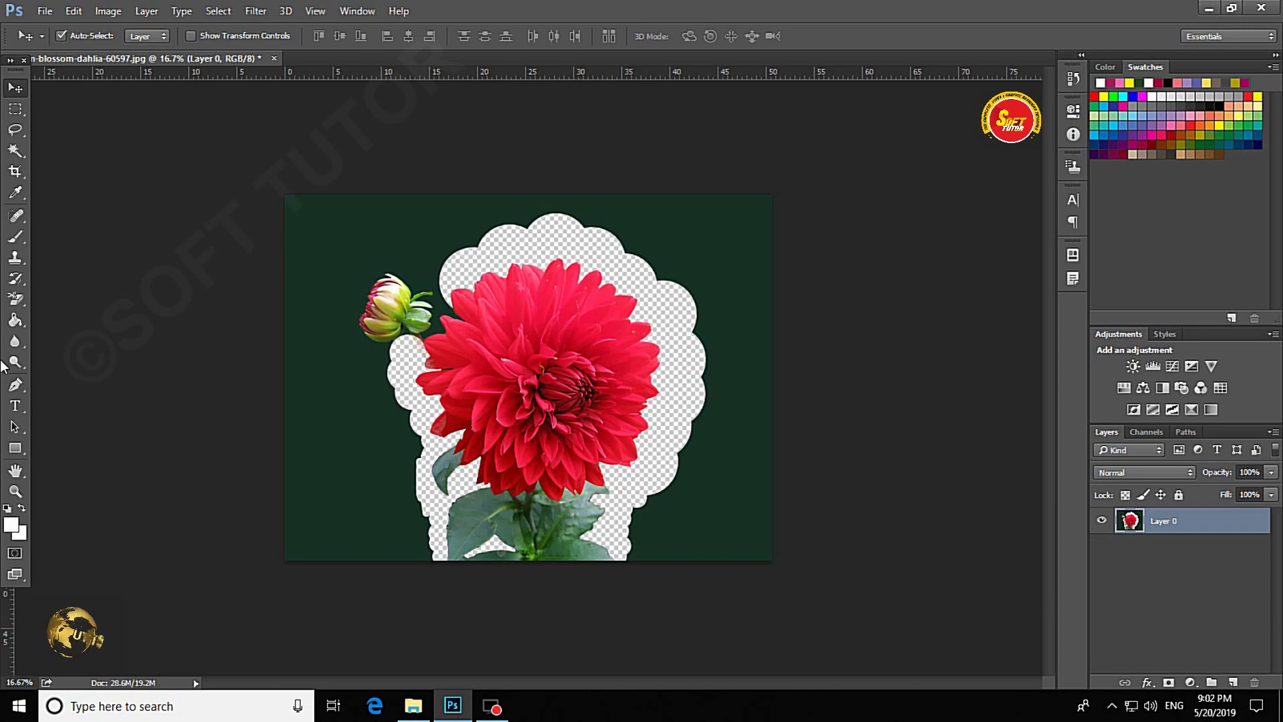
Step: With a 787 px Background Eraser, clear green from the right, top and left background areas
left_click(16, 299)
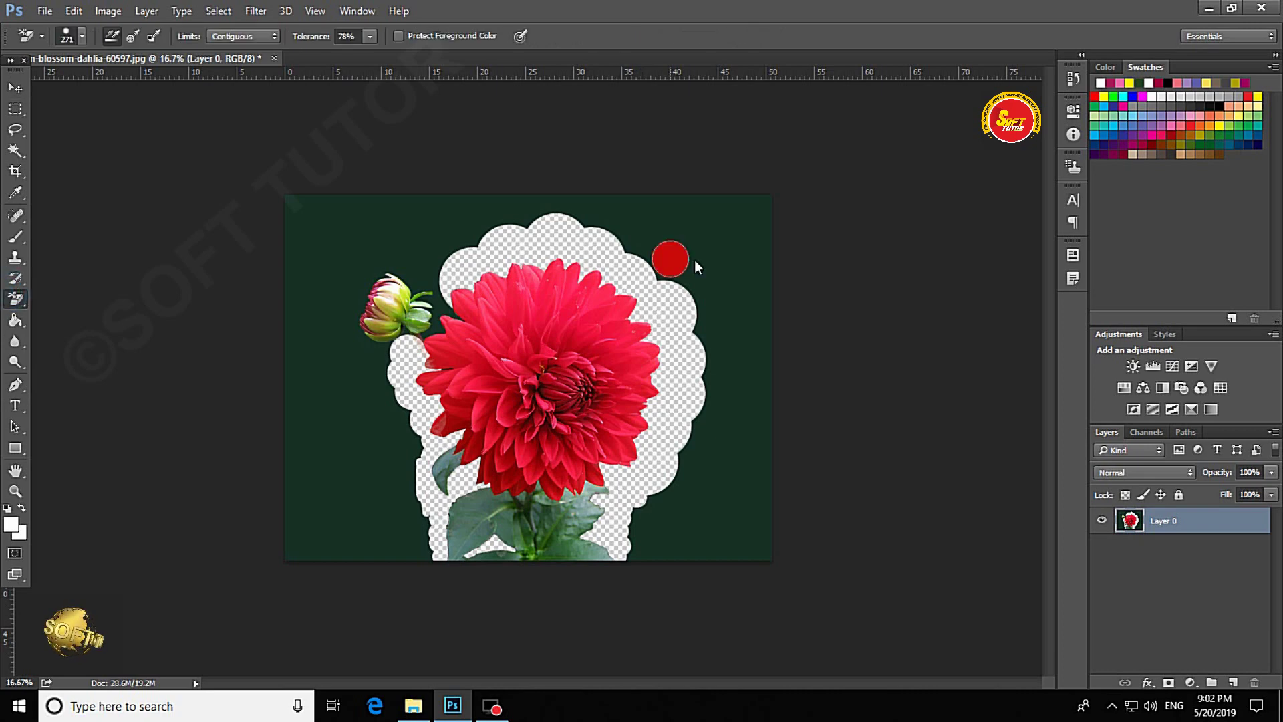
mouse_move(713, 254)
left_mouse_down()
mouse_move(716, 244)
mouse_move(728, 438)
mouse_move(687, 511)
left_mouse_up()
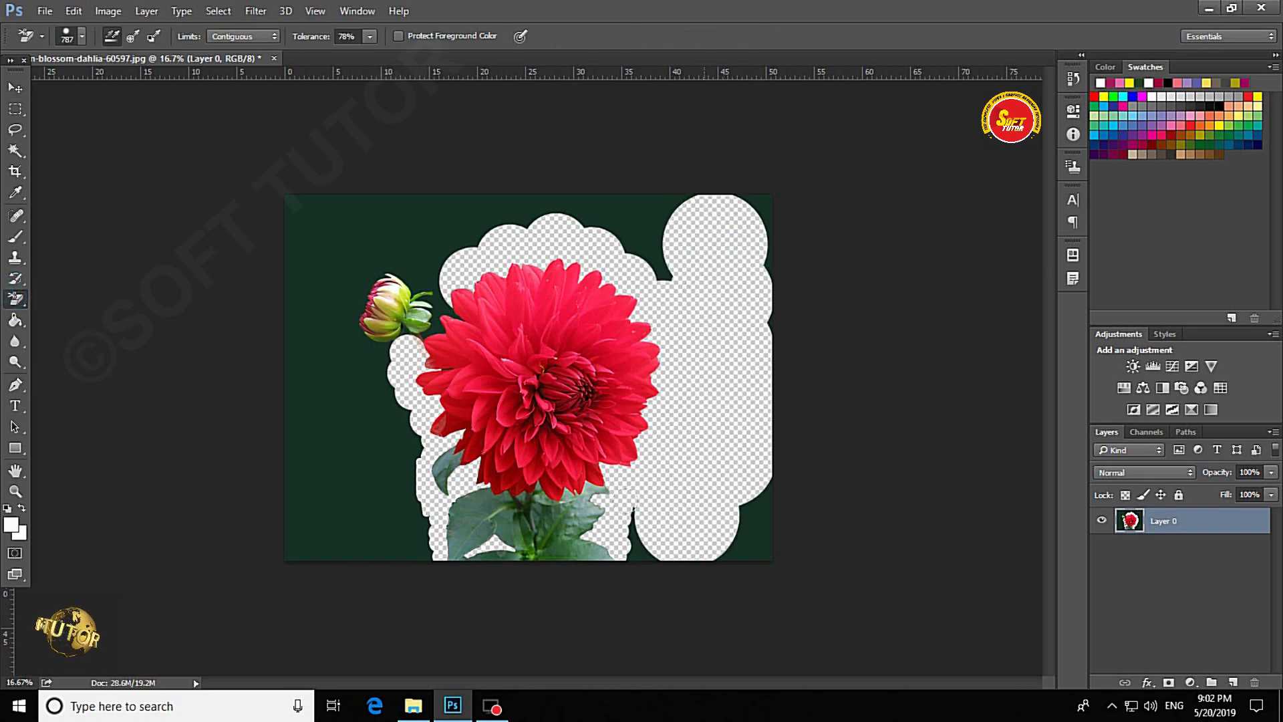
mouse_move(629, 482)
left_mouse_down()
mouse_move(645, 534)
mouse_move(764, 488)
left_mouse_up()
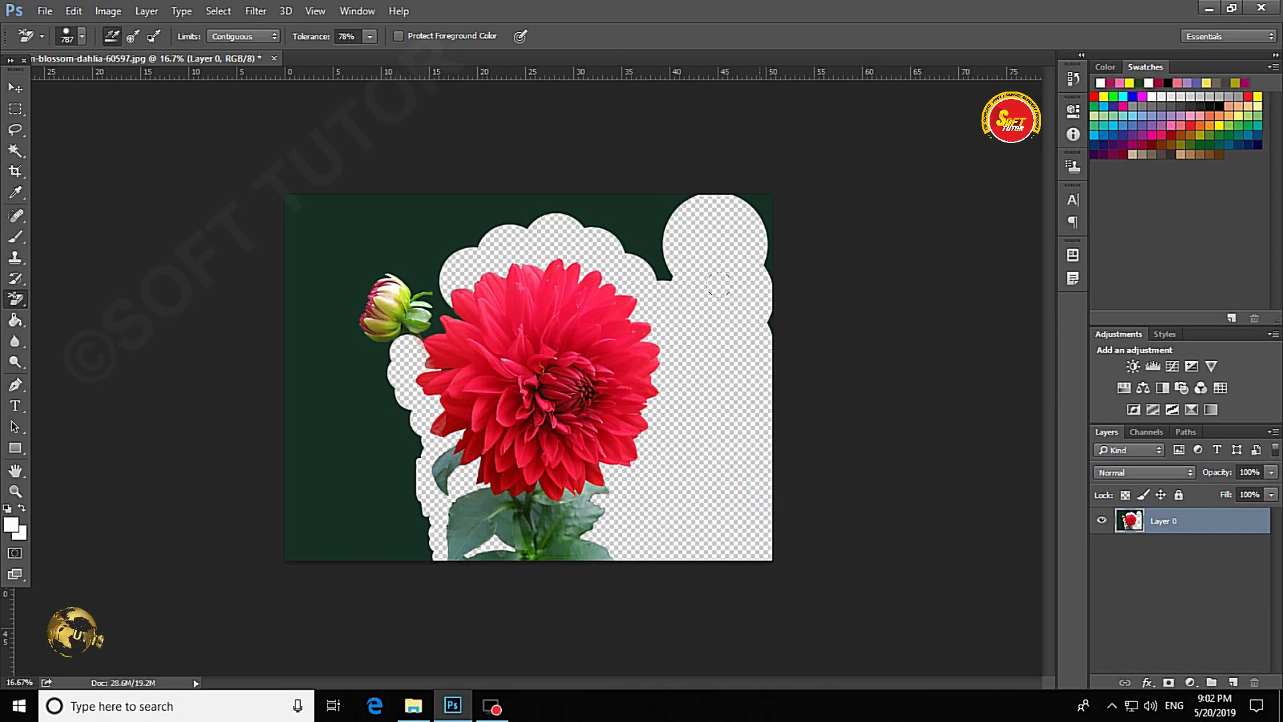
mouse_move(763, 289)
left_mouse_down()
mouse_move(765, 223)
mouse_move(659, 195)
mouse_move(663, 258)
left_mouse_up()
mouse_move(619, 221)
left_mouse_down()
mouse_move(564, 200)
mouse_move(450, 221)
mouse_move(341, 178)
mouse_move(284, 281)
mouse_move(280, 381)
mouse_move(255, 259)
left_mouse_up()
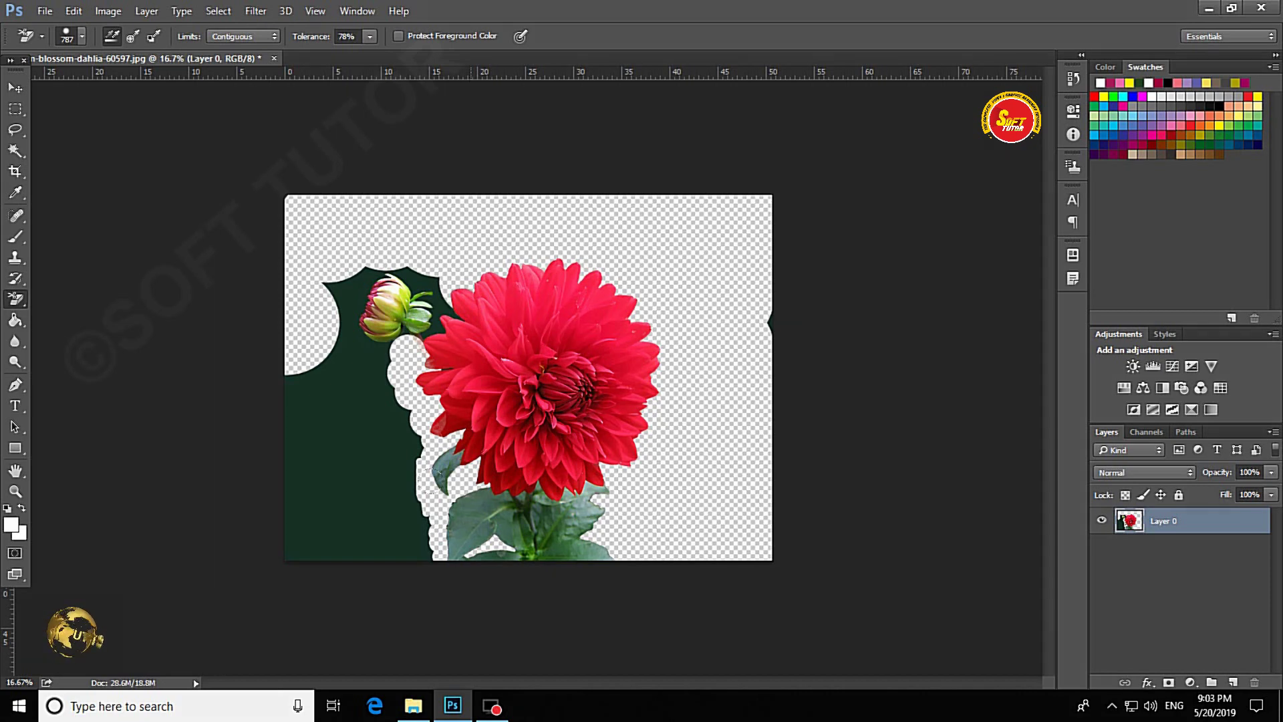
left_click(321, 416)
left_click(321, 496)
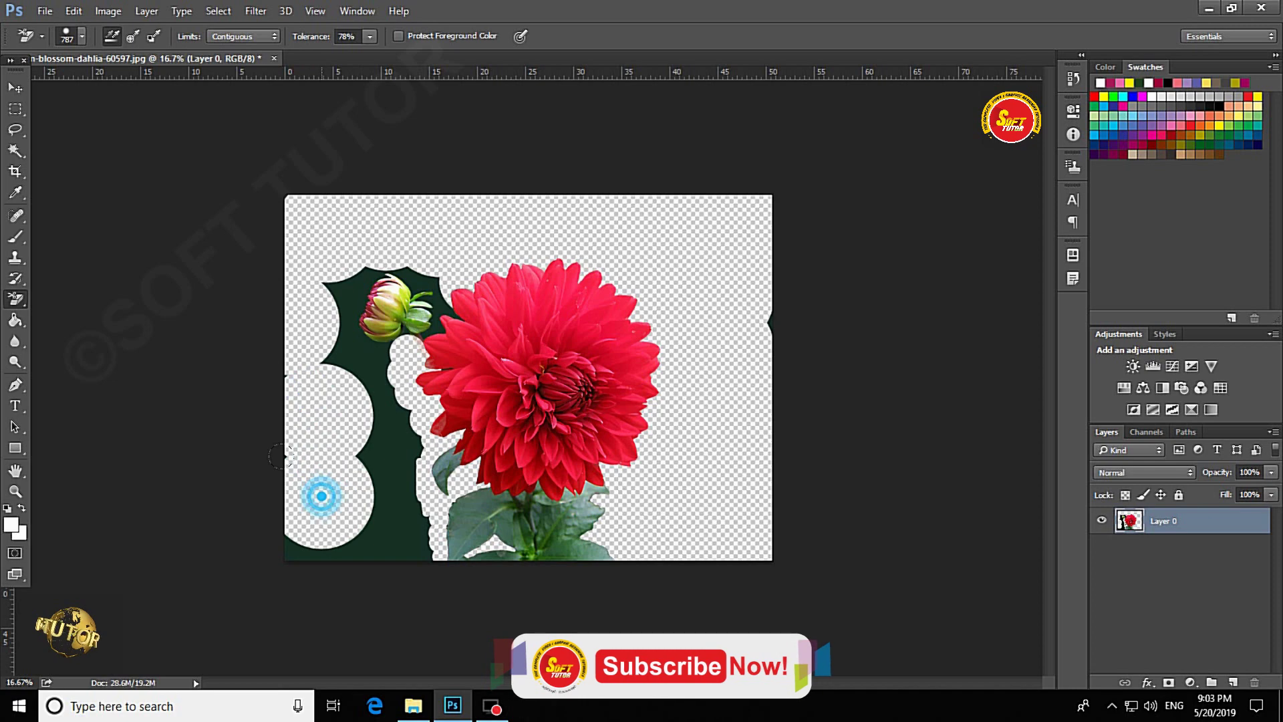
left_click(299, 540)
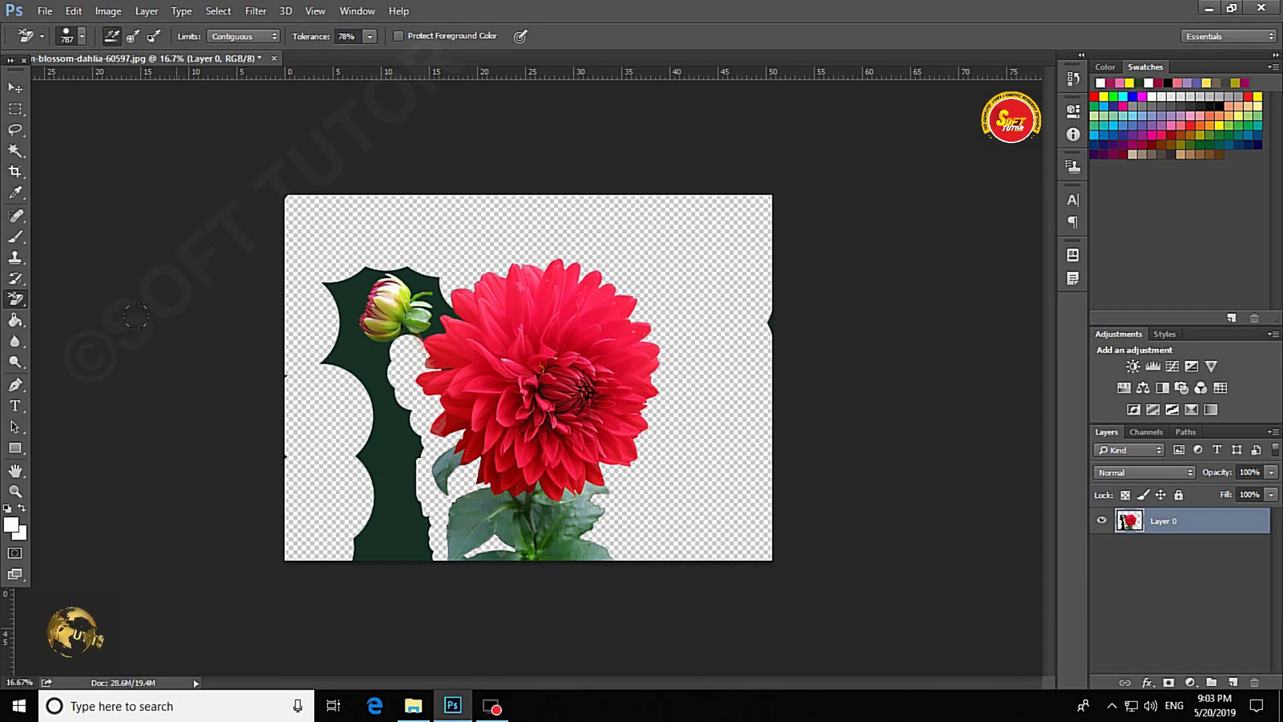
Step: Revert the image and switch to the Magic Eraser at 100% opacity
key("F12")
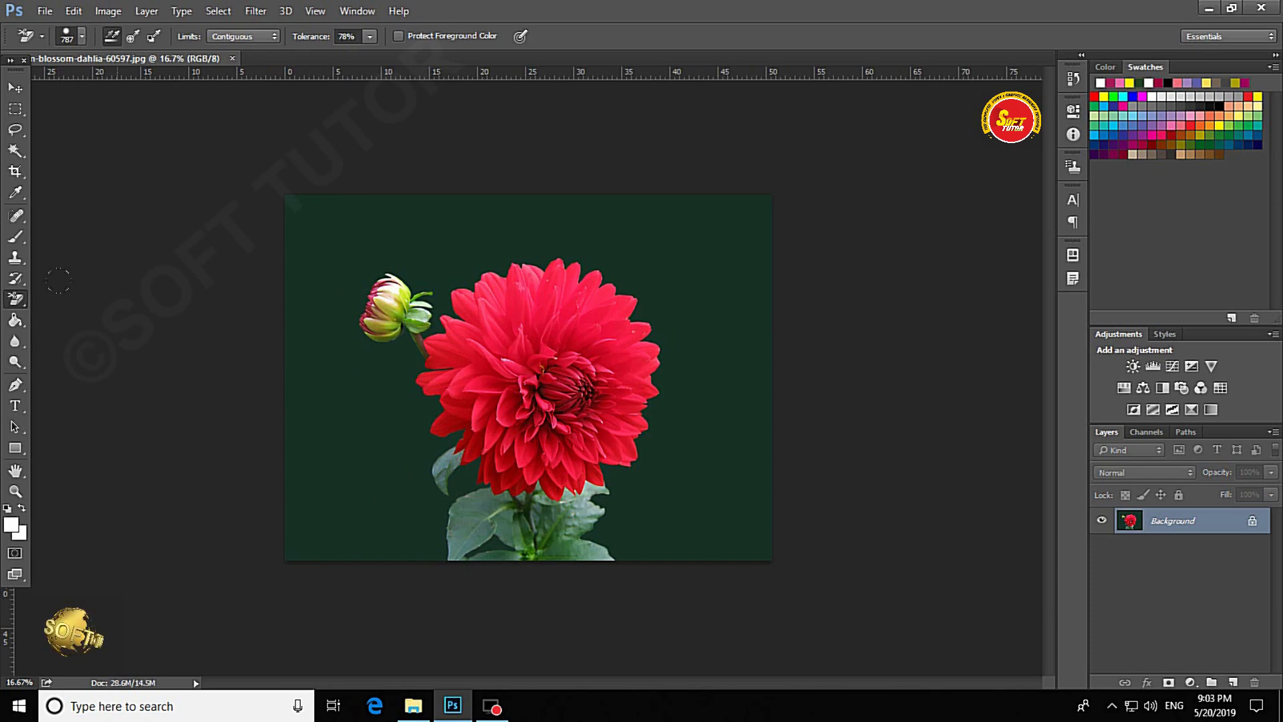
right_click(15, 299)
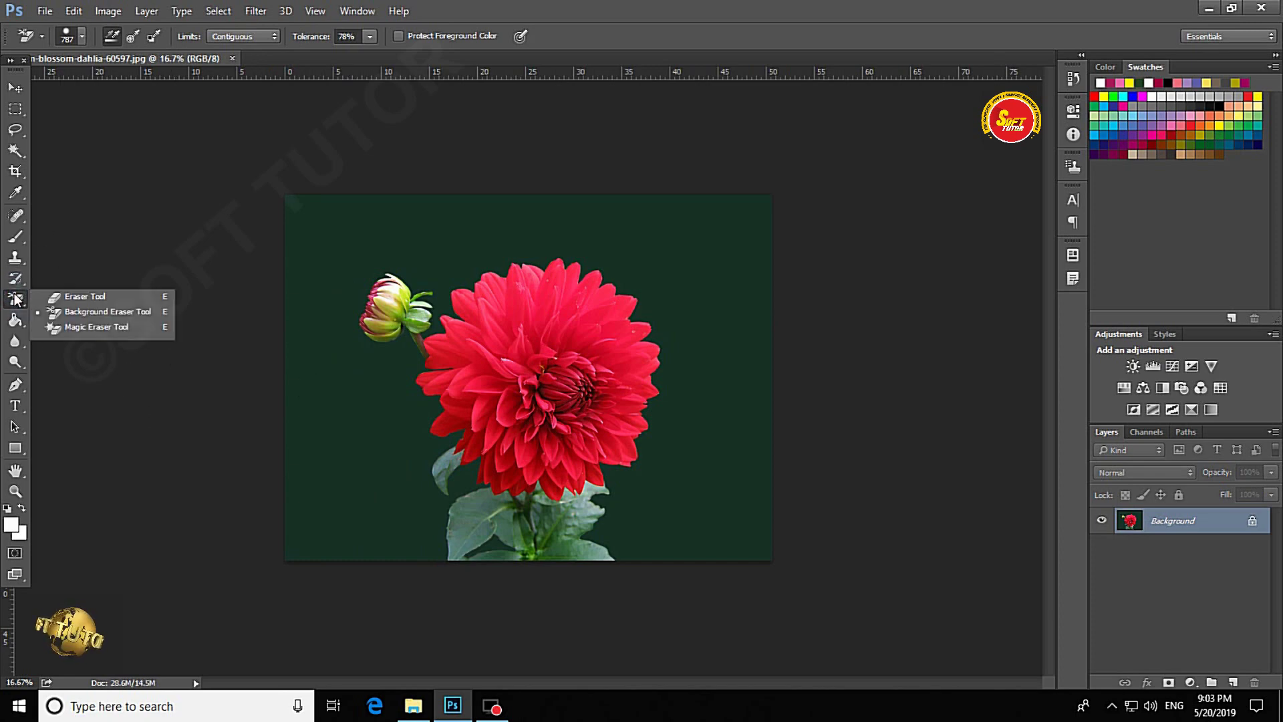
left_click(101, 327)
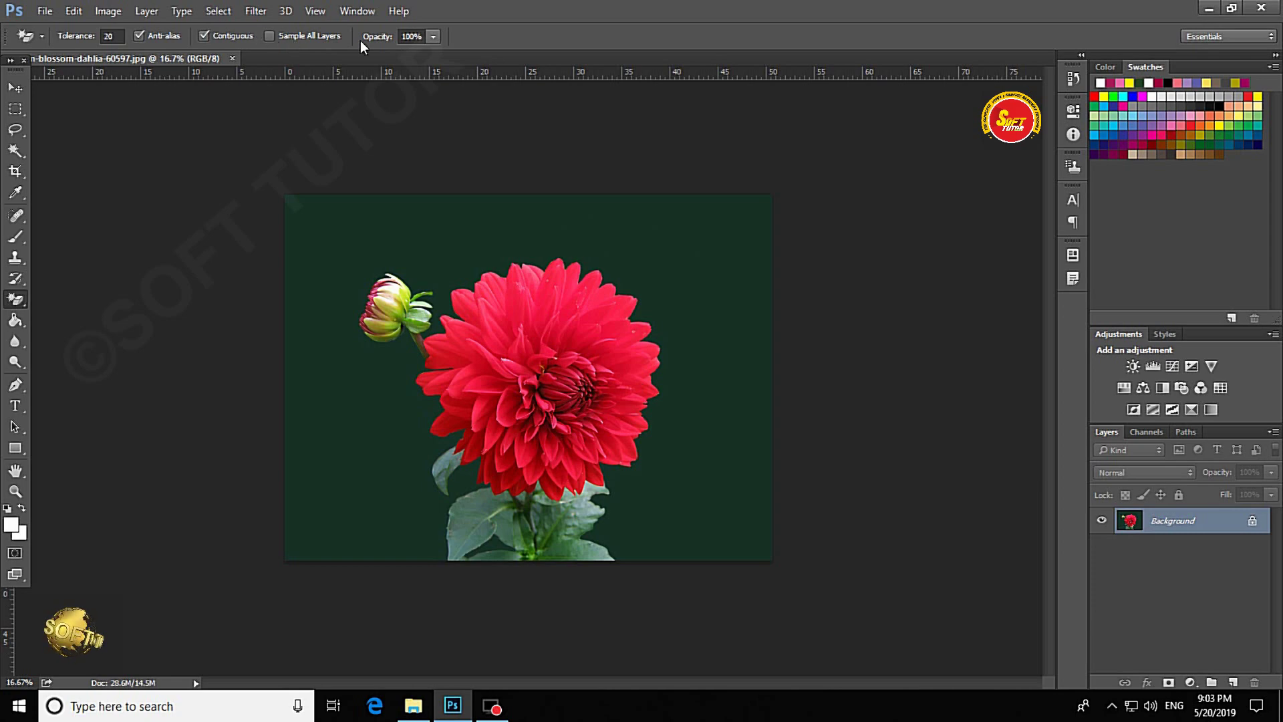
left_click(111, 36)
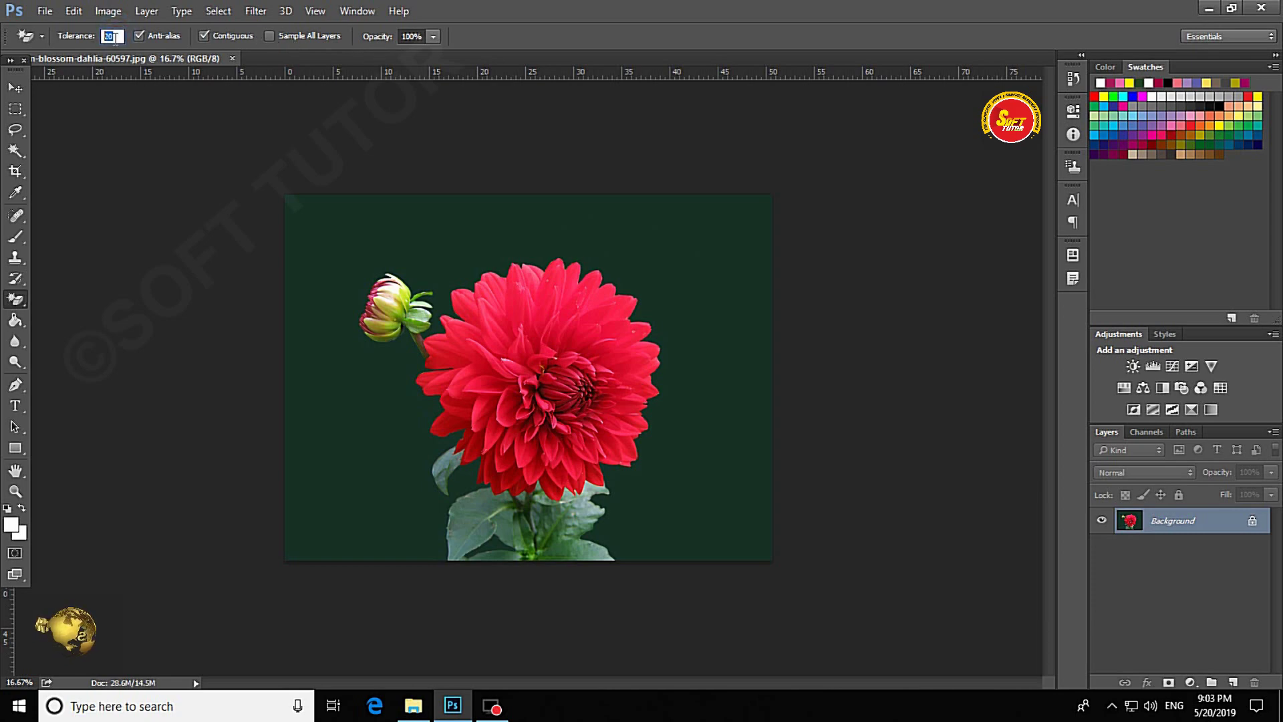
left_click(433, 37)
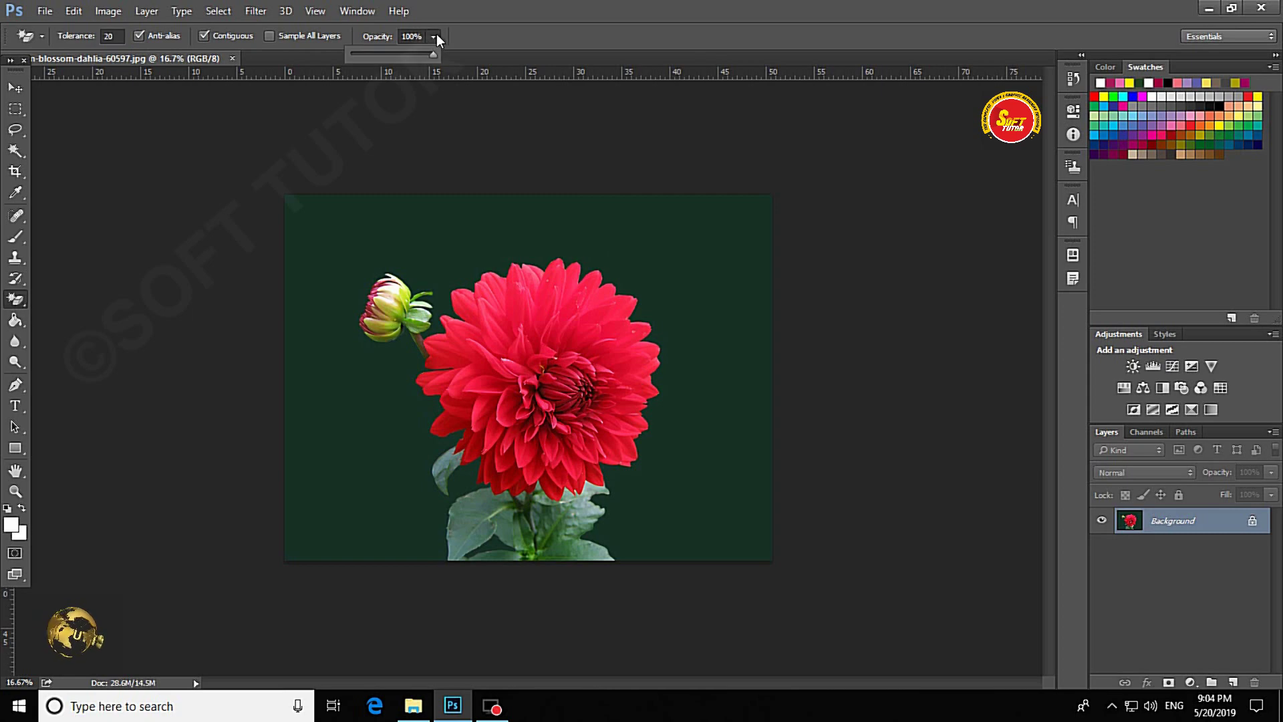
left_click(435, 36)
Step: Remove the whole dark green background in one click, then shift the flower upward
left_click(391, 214)
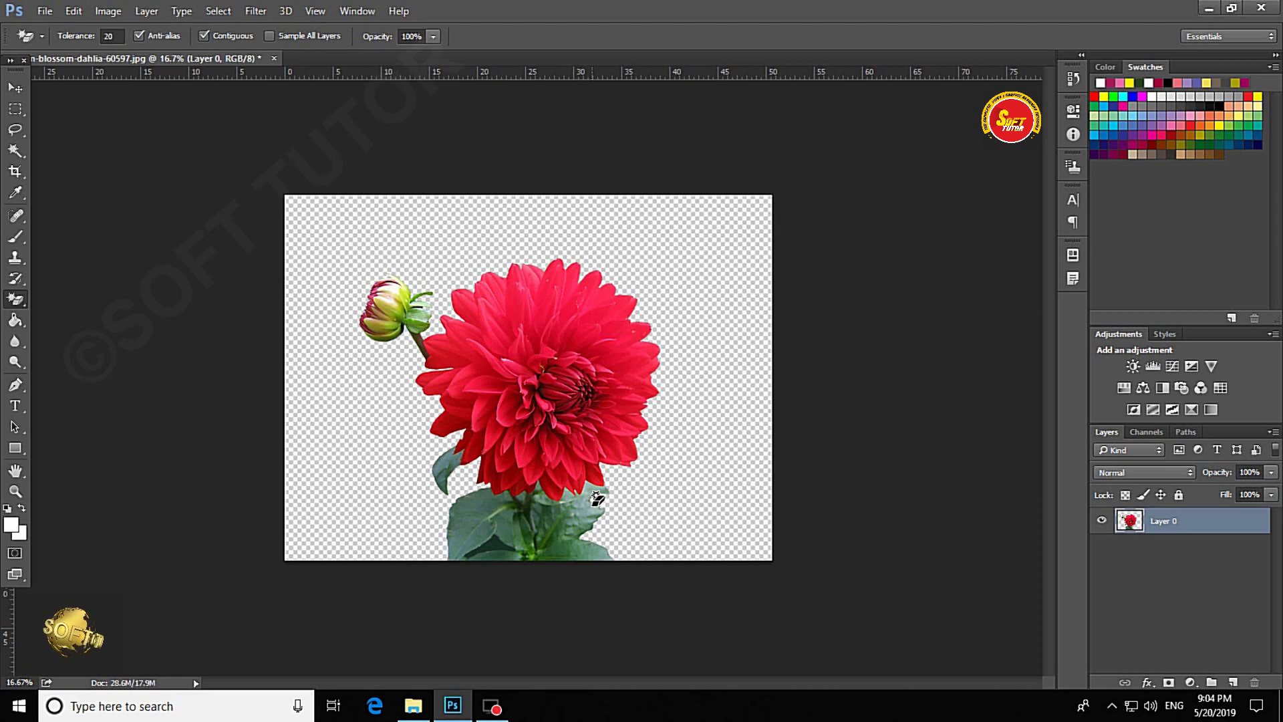
scroll(735, 534, "up", 2)
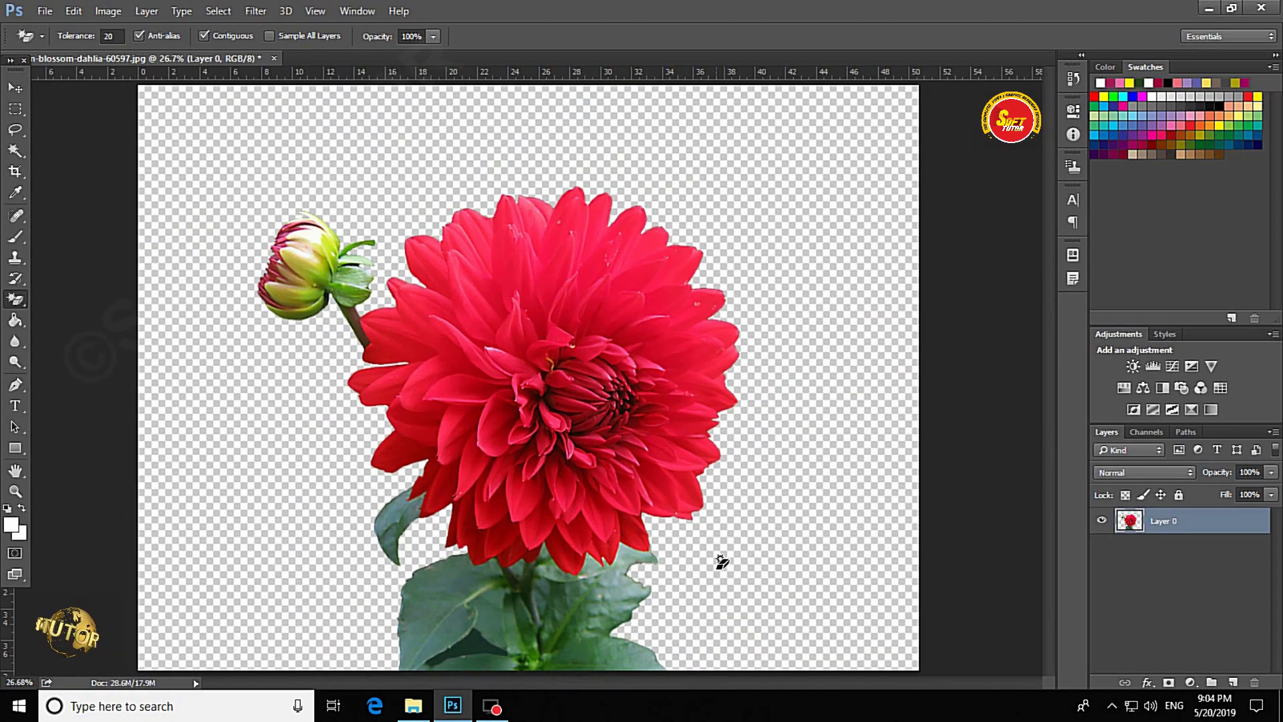
key("v")
left_click_drag(482, 394, 493, 370)
key("ctrl+minus")
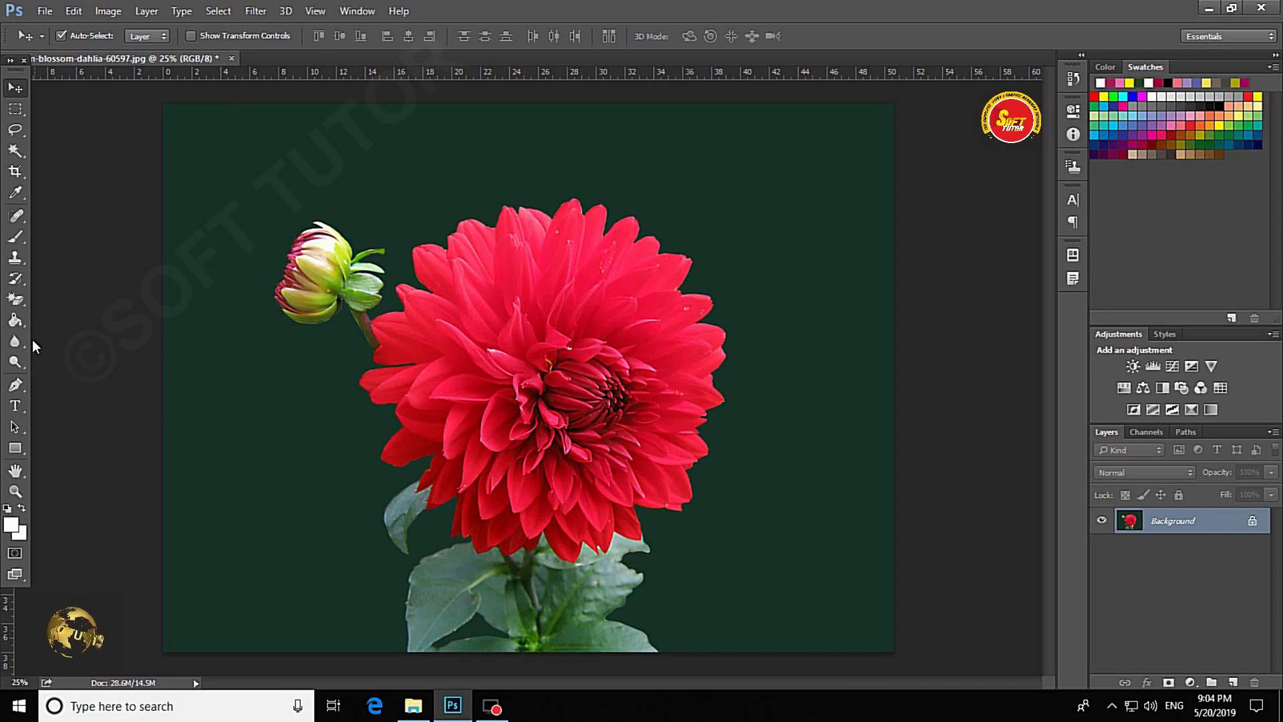
Step: Choose the Magic Eraser, test-erase the dark green background, and undo it
left_click(15, 299)
right_click(15, 300)
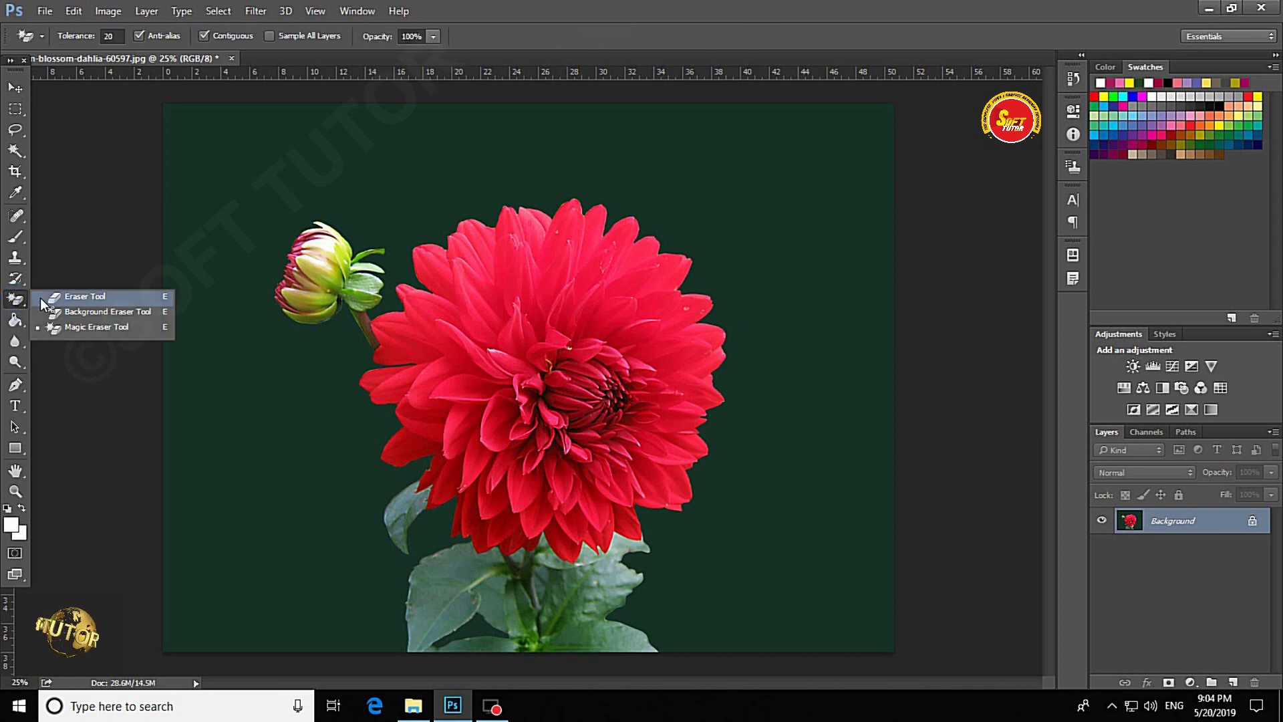
left_click(78, 328)
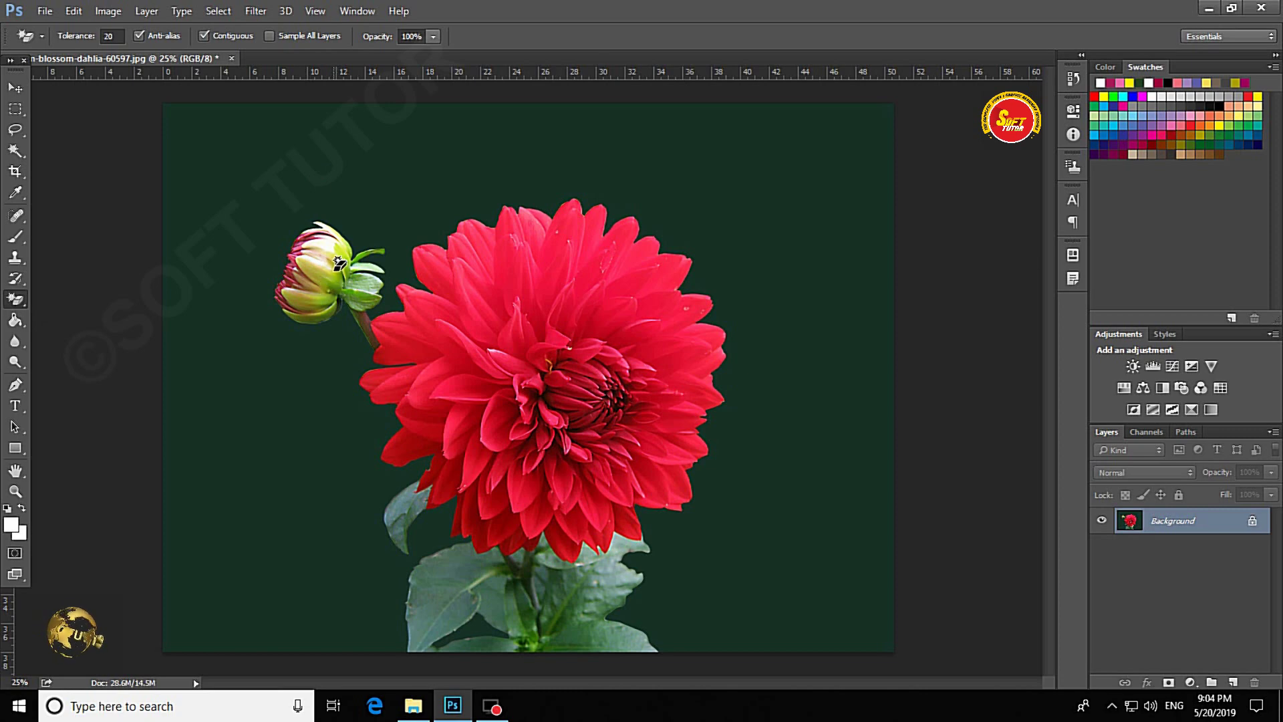
left_click(351, 177)
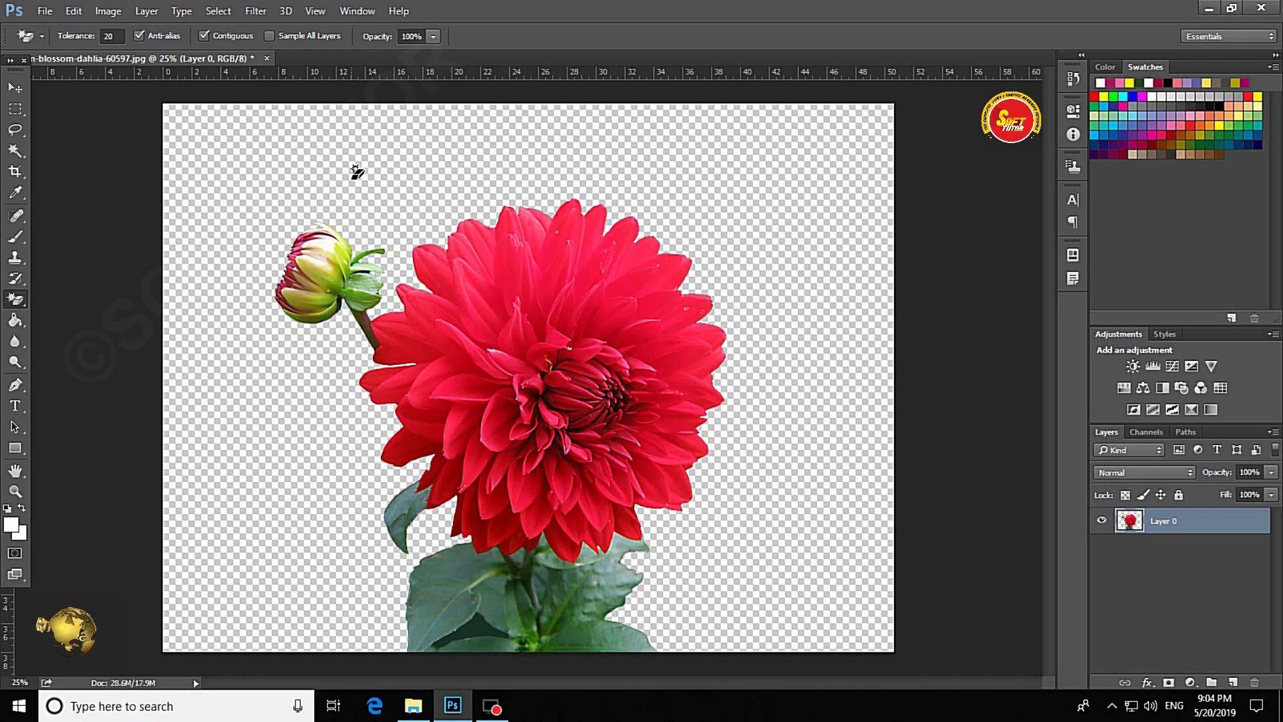
key("ctrl+z")
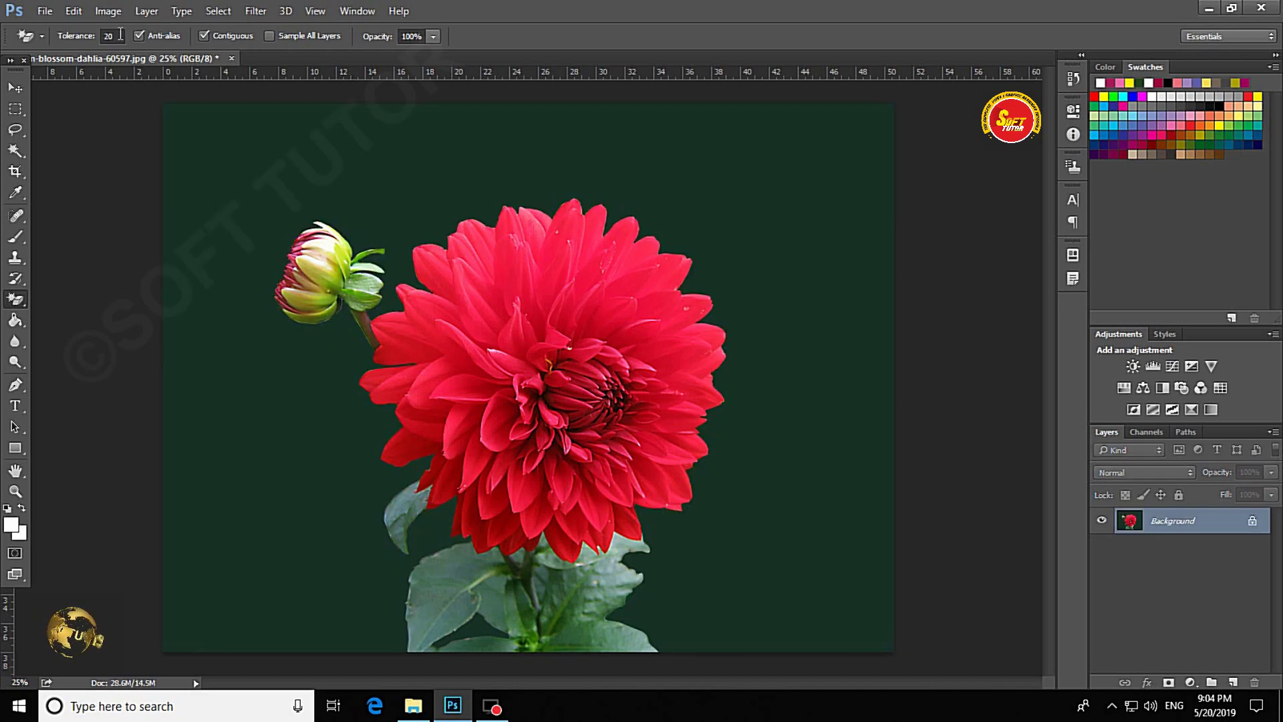
Step: Erase the background at tolerance 80 and inspect the leaves up close
left_click(120, 35)
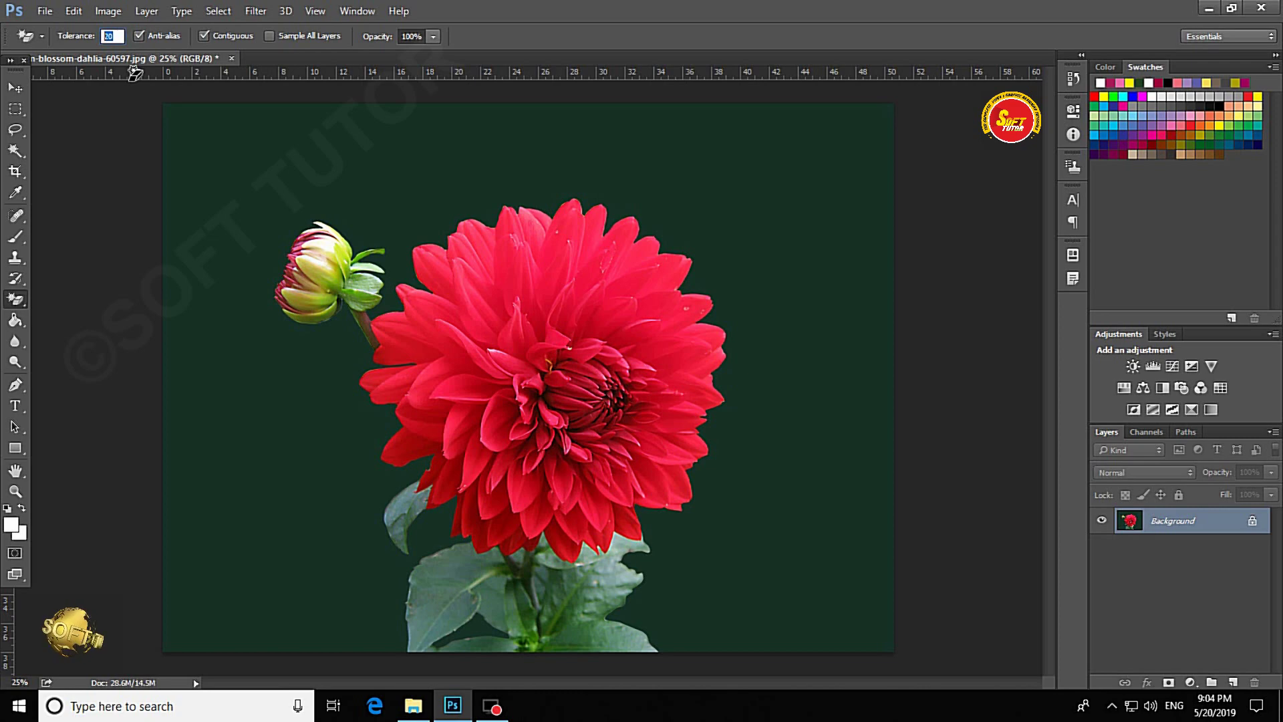
type("80")
key("Return")
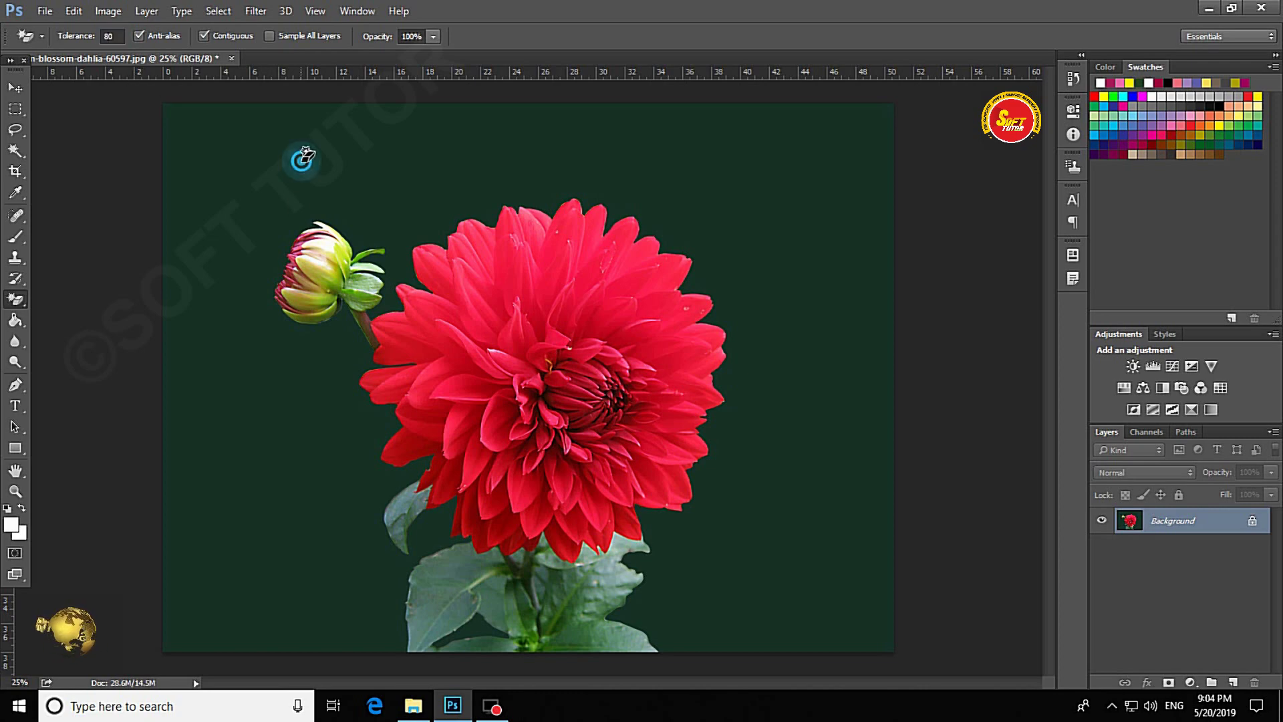
left_click(306, 156)
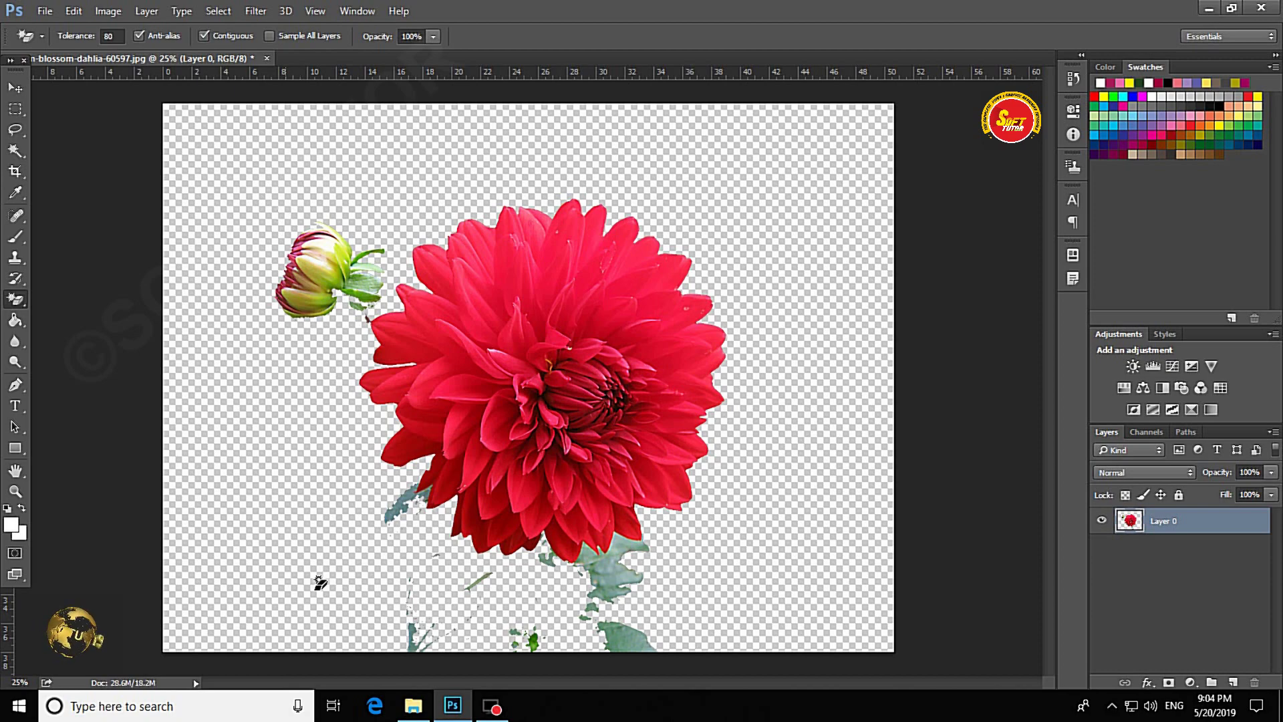
scroll(582, 422, "up", 5)
mouse_move(624, 516)
left_mouse_down()
mouse_move(593, 416)
mouse_move(552, 460)
mouse_move(540, 444)
left_mouse_up()
key("ctrl+r")
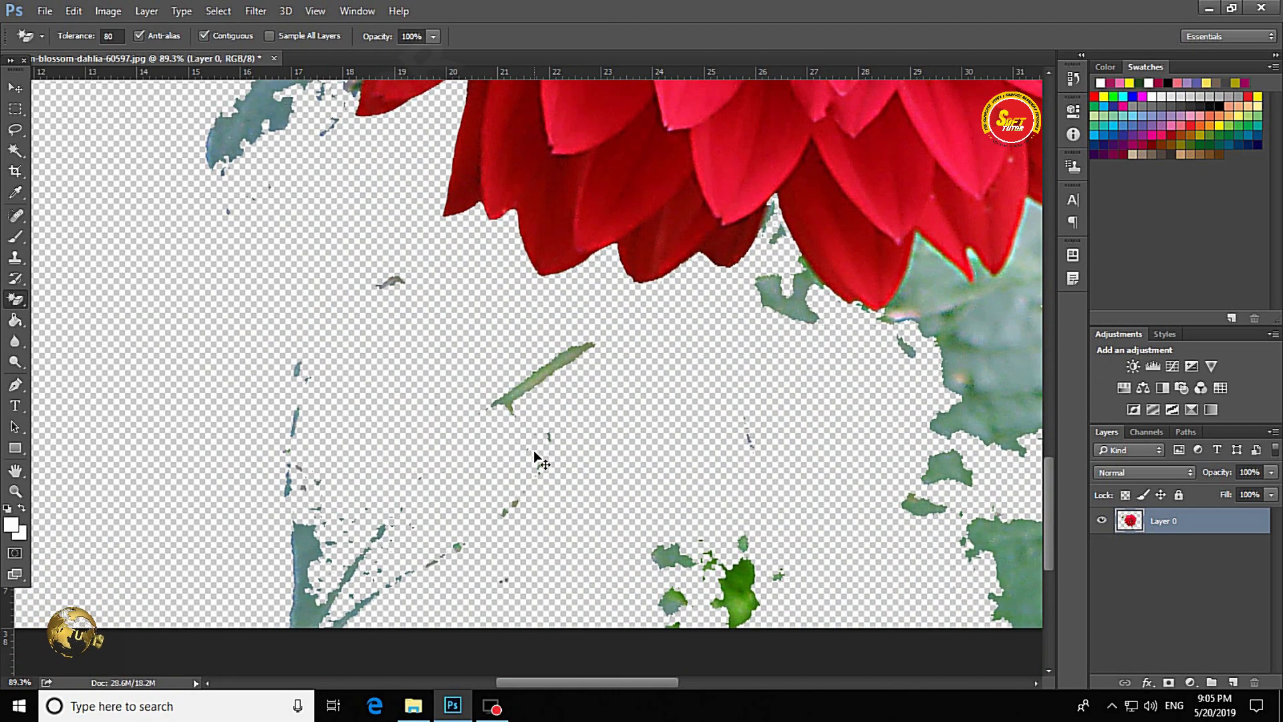
scroll(534, 453, "down", 1)
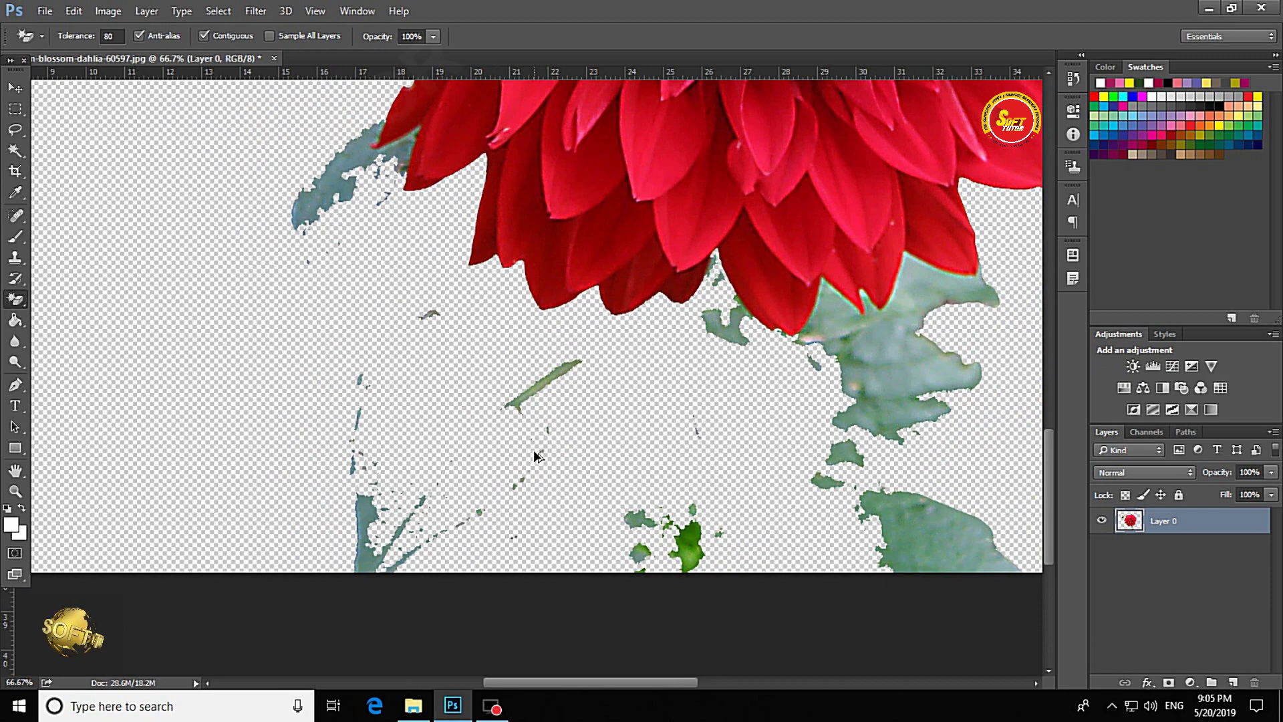
Step: Restore the backdrop, erase it again to compare, undo, and recentre the flower
key("F12")
scroll(532, 335, "up", 2)
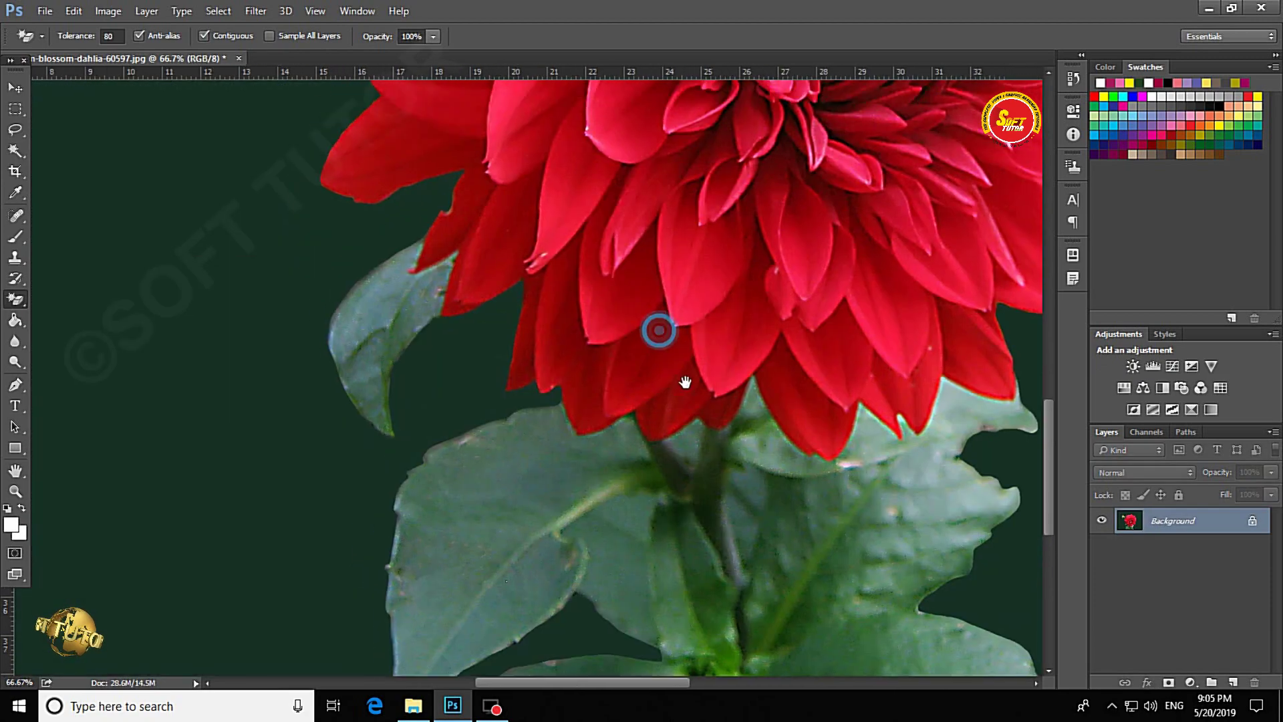
left_click(257, 242)
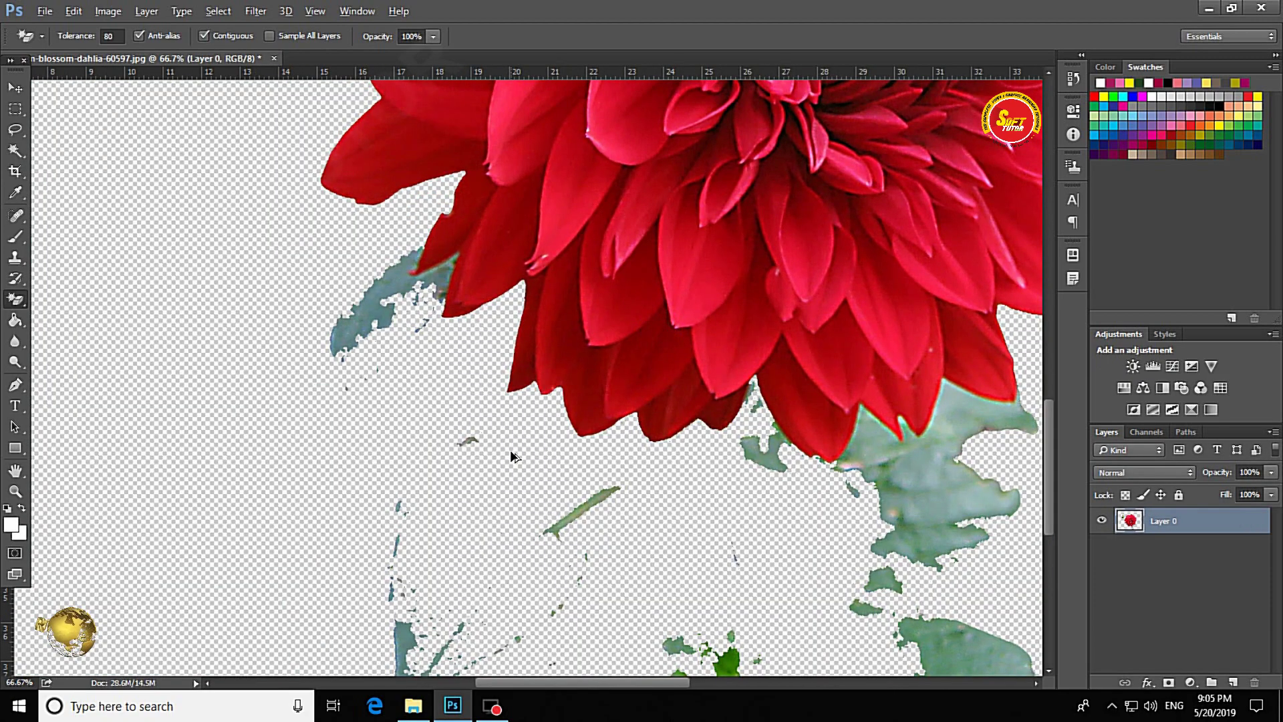
key("ctrl+z")
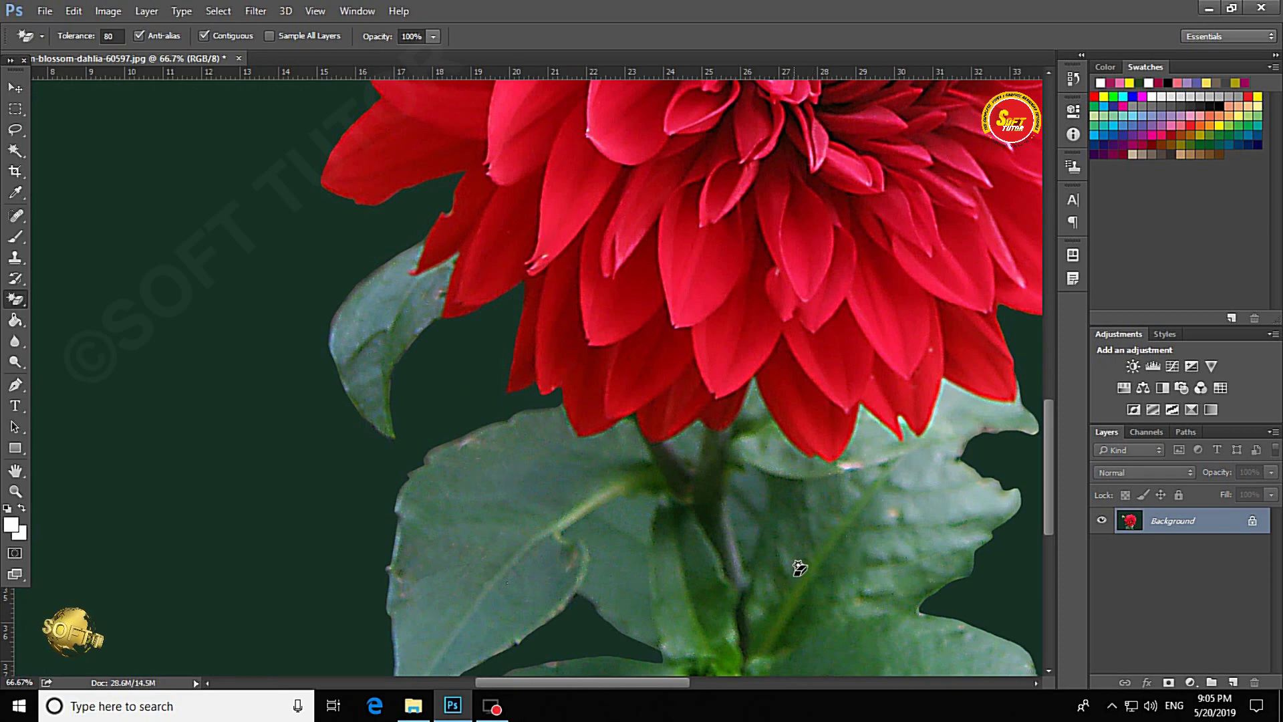
key("ctrl+minus")
key("ctrl+minus")
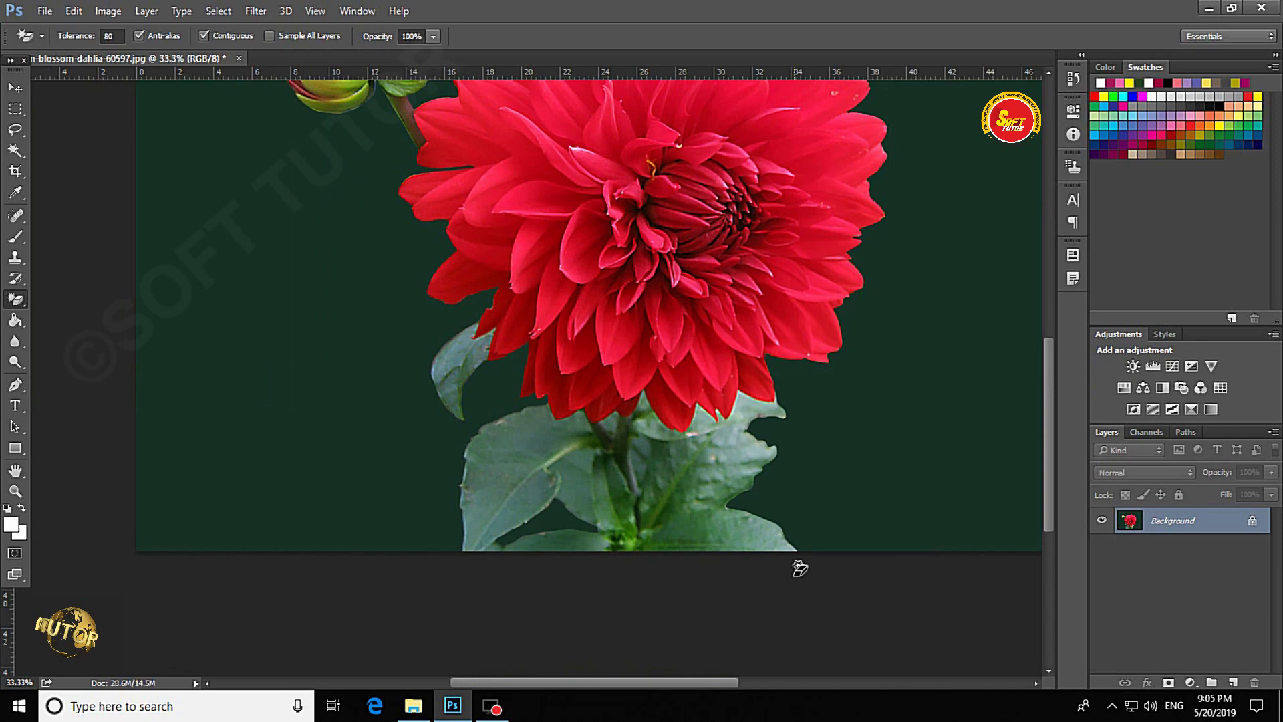
left_click_drag(518, 217, 582, 367)
Step: Erase the dark background at tolerance 20, then check leaves and petals and fit the image
left_click(111, 36)
type("20")
key("Return")
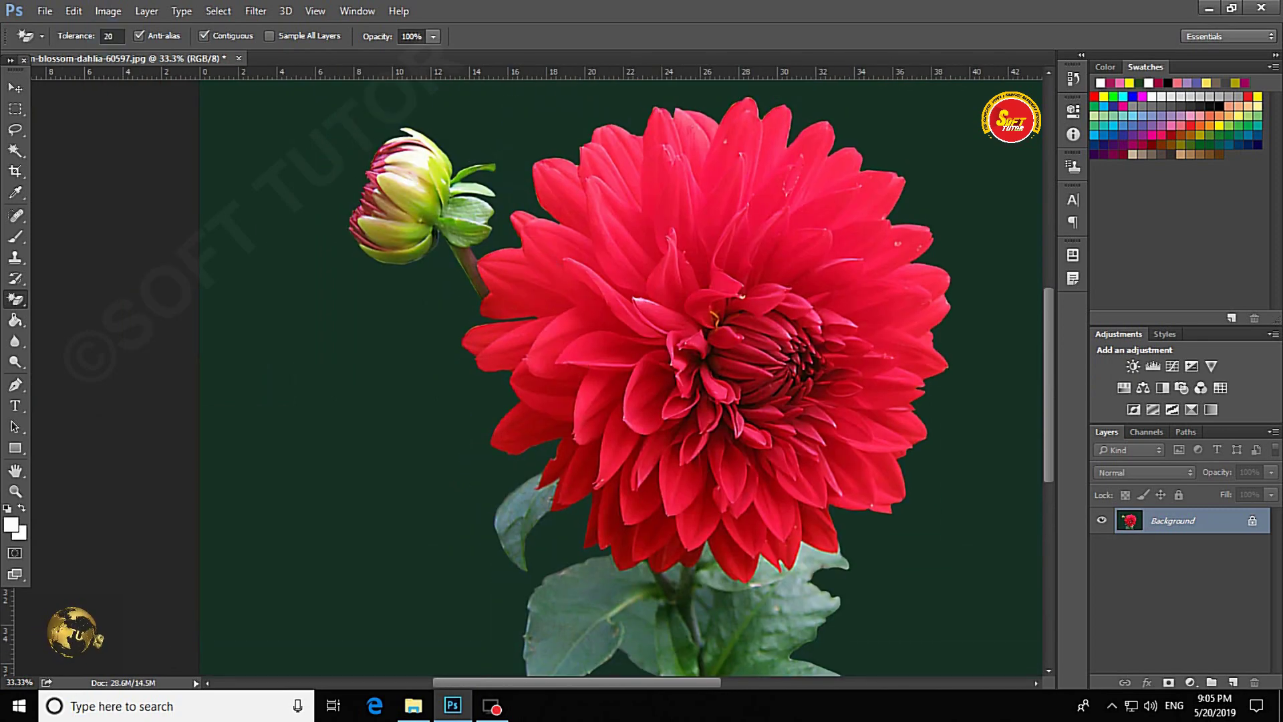
left_click(315, 327)
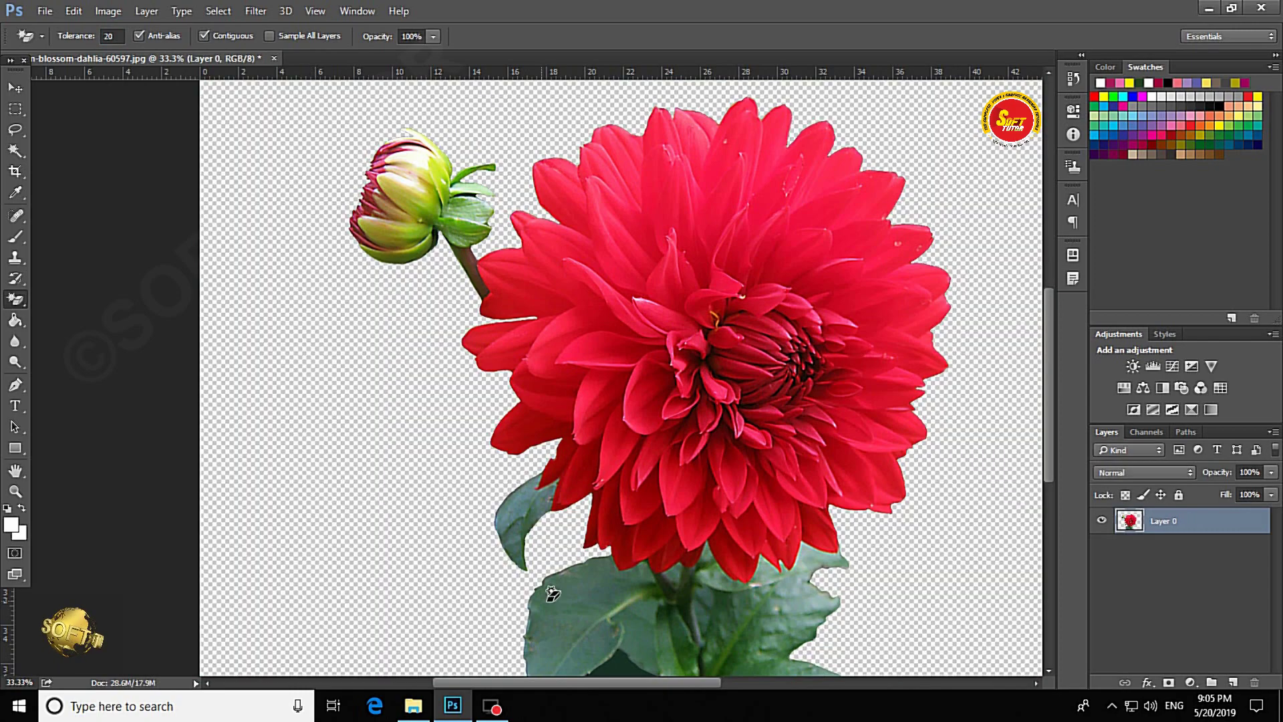
left_click_drag(678, 492, 641, 323)
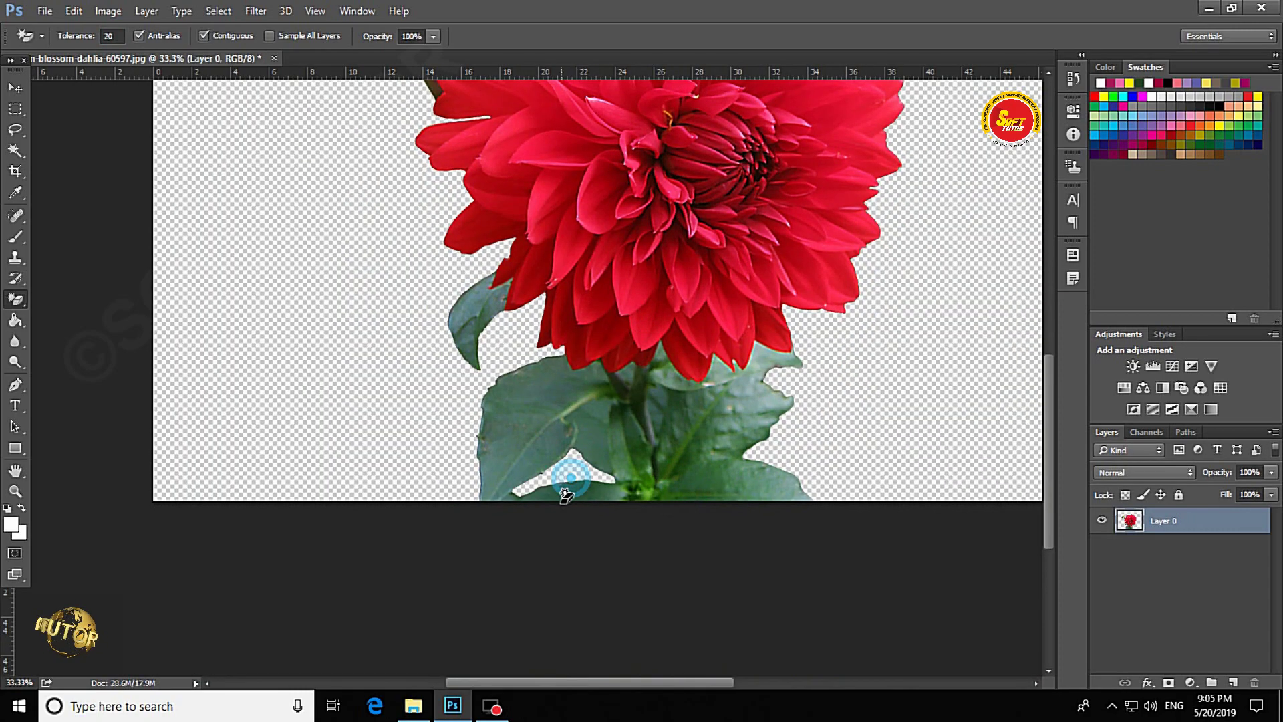
left_click_drag(722, 371, 711, 511)
left_click_drag(593, 197, 744, 471)
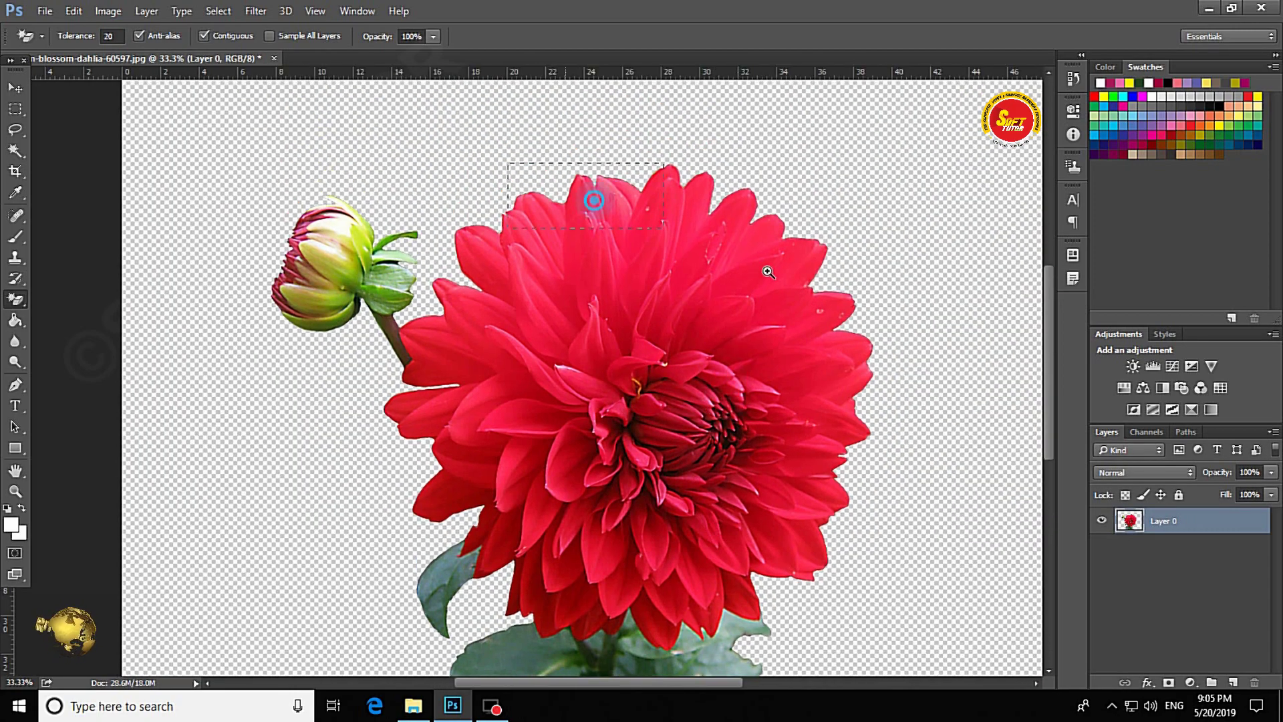
key("ctrl+0")
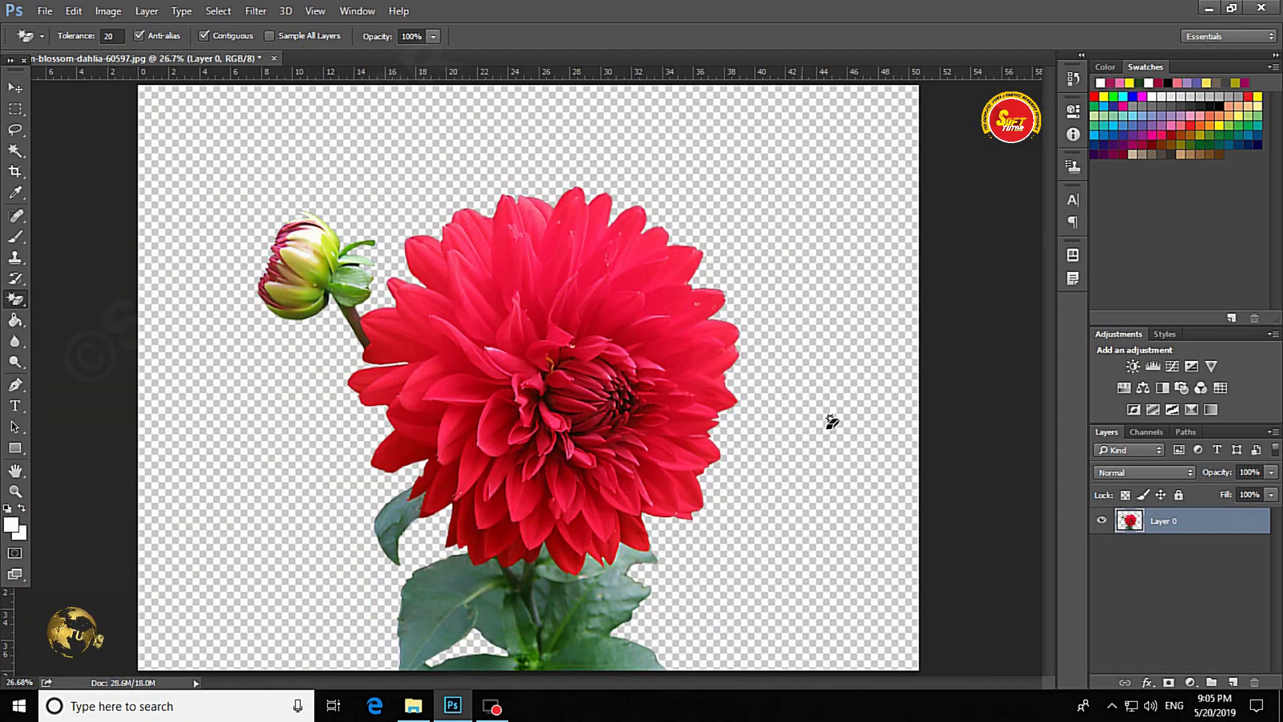
Step: Add a yellow-filled Layer 1 beneath the dahlia layer and nudge the flower slightly higher
left_click(1232, 682)
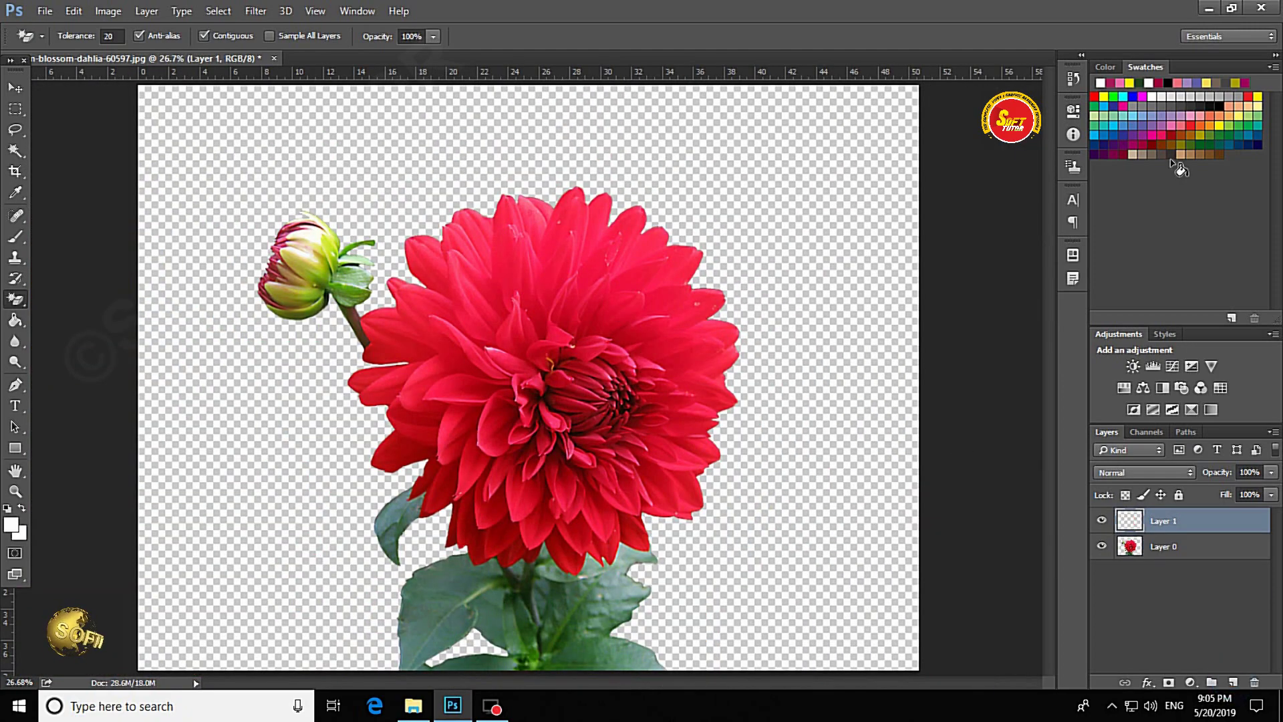
left_click(1211, 126)
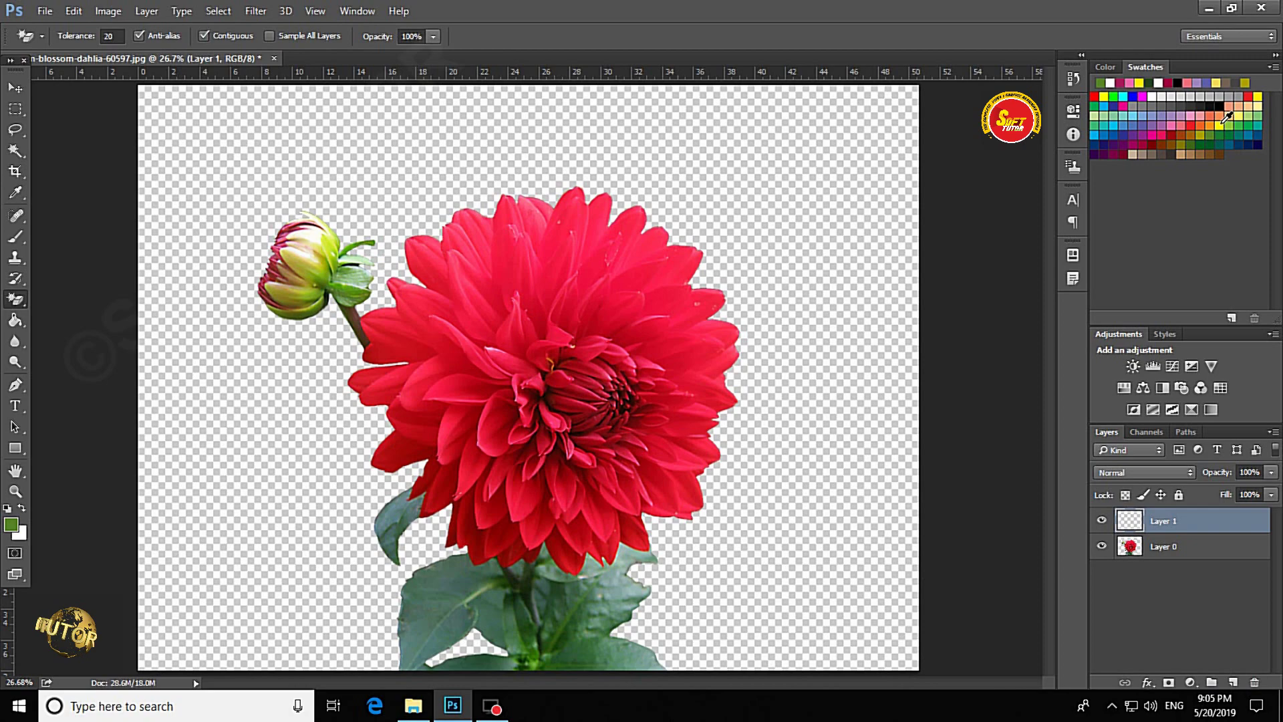
left_click(1221, 127)
key("alt+BackSpace")
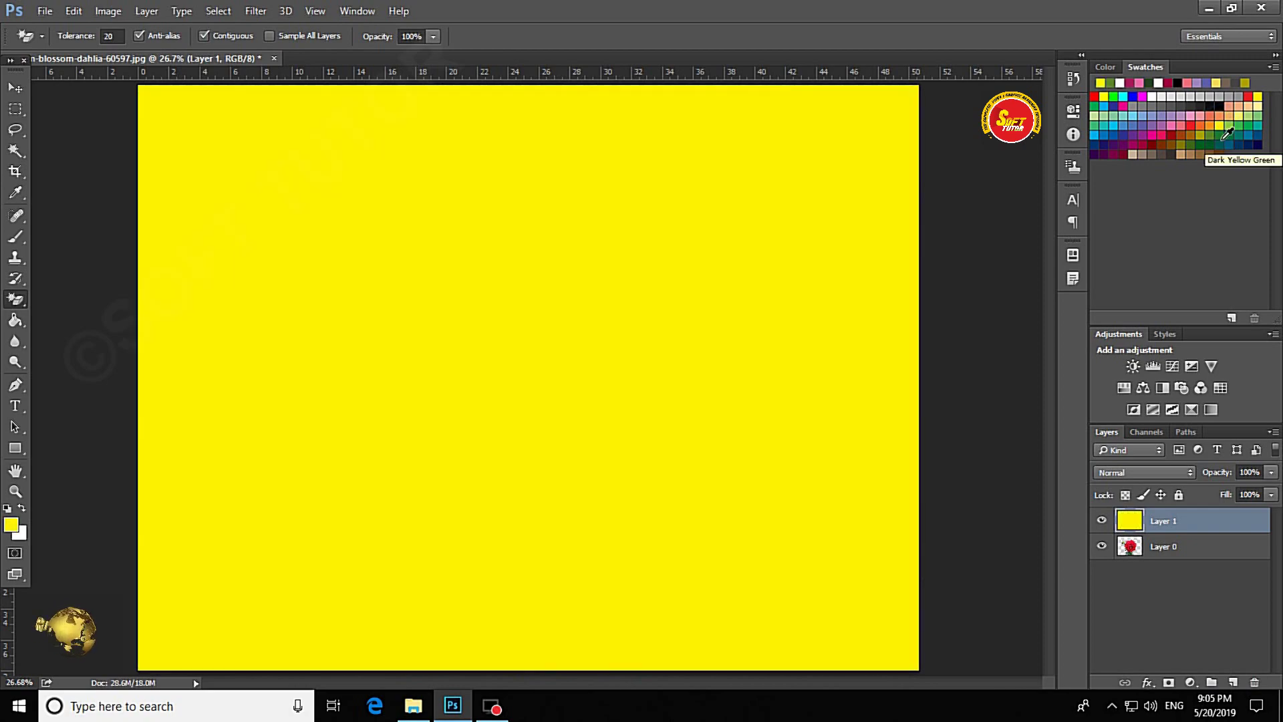
left_click_drag(1188, 517, 1190, 563)
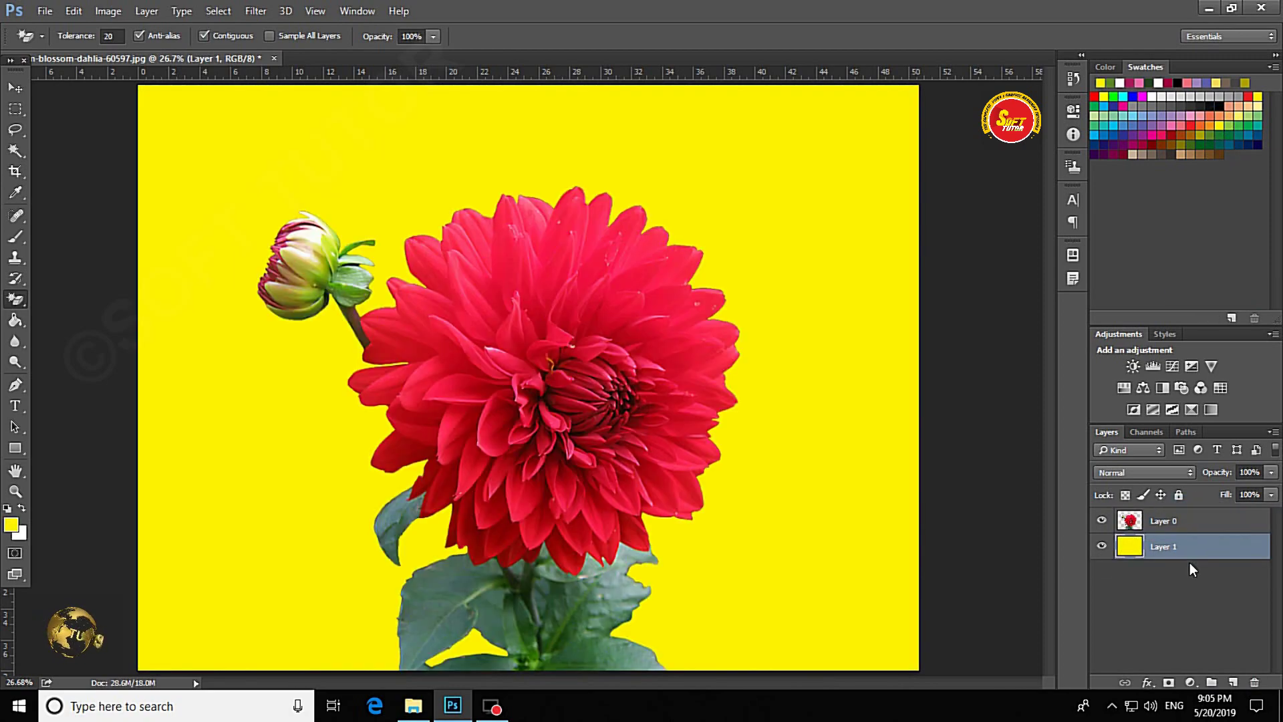
left_click(15, 89)
left_click_drag(538, 314, 545, 286)
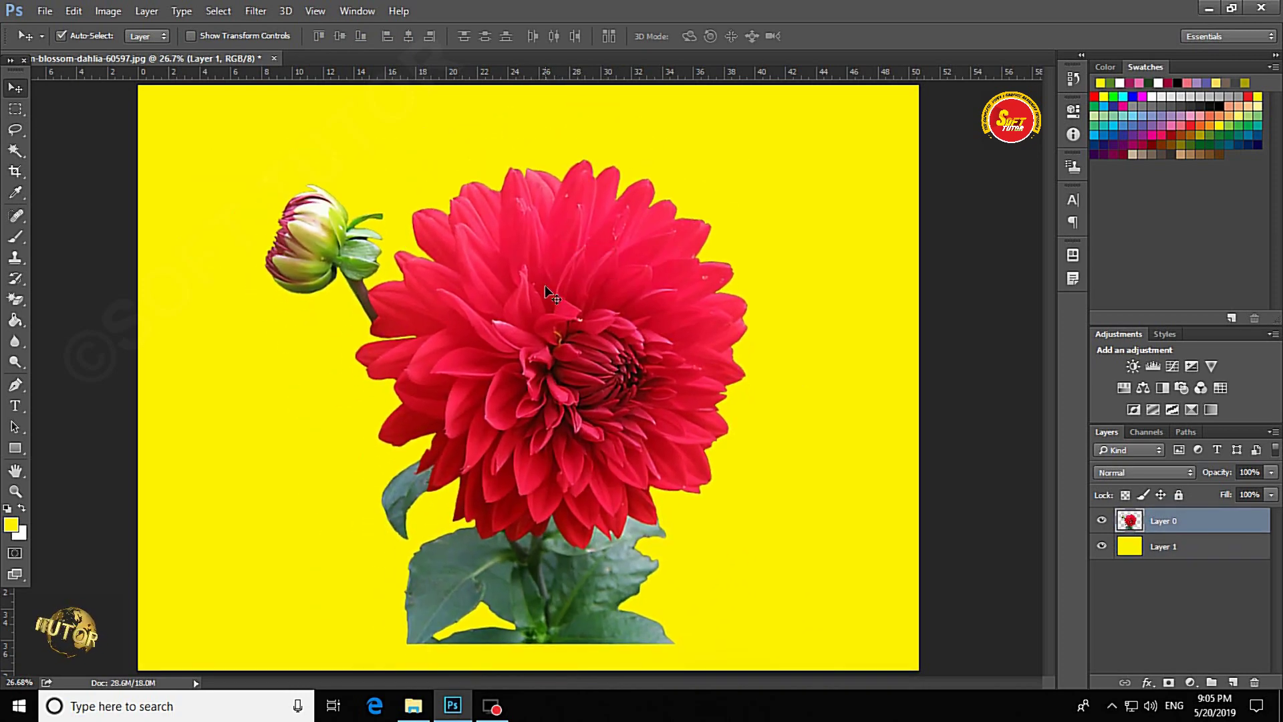